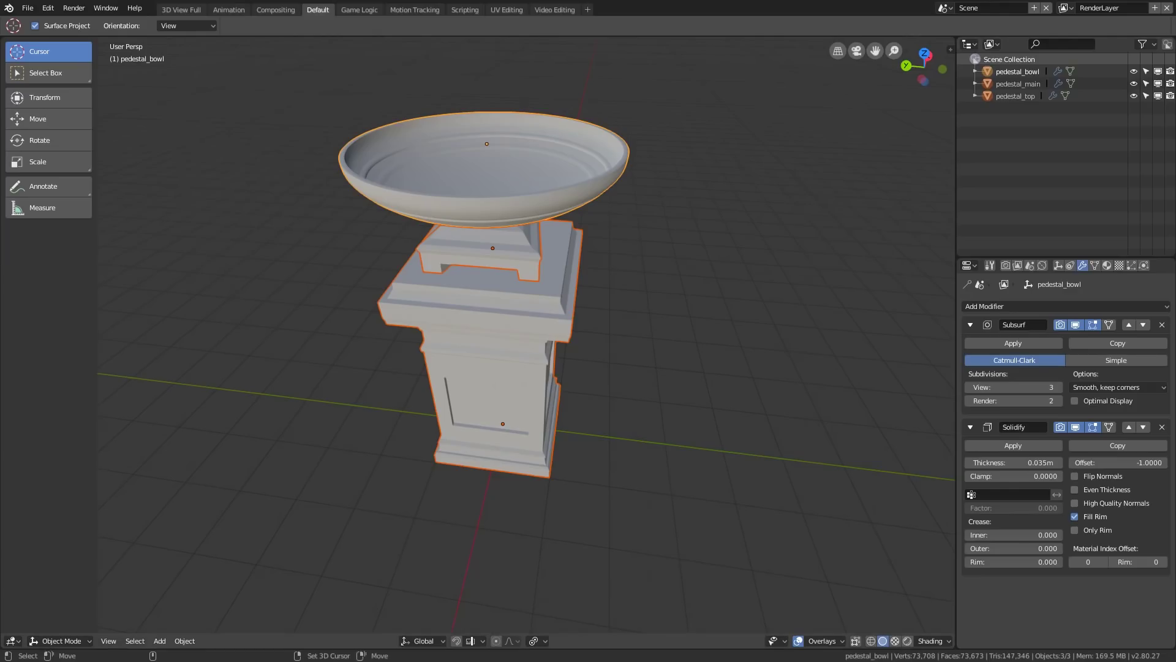
Hide the three pedestal objects and add a NURBS circle to the scene
left_click_drag(1134, 72, 1134, 96)
key("shift+a")
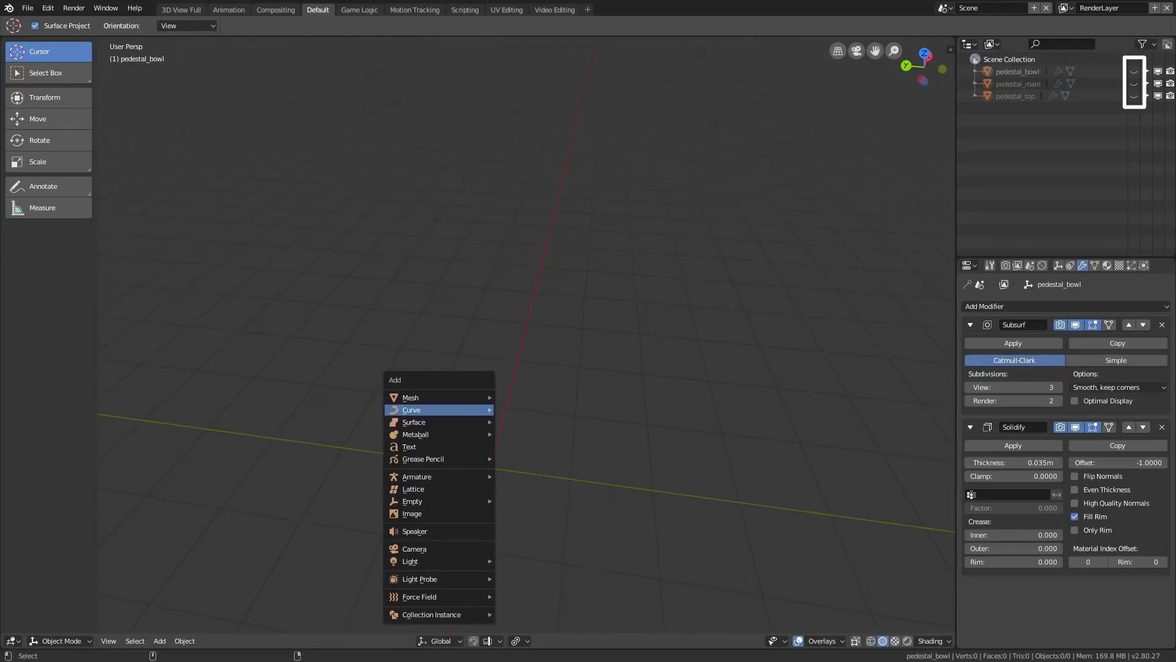
mouse_move(429, 410)
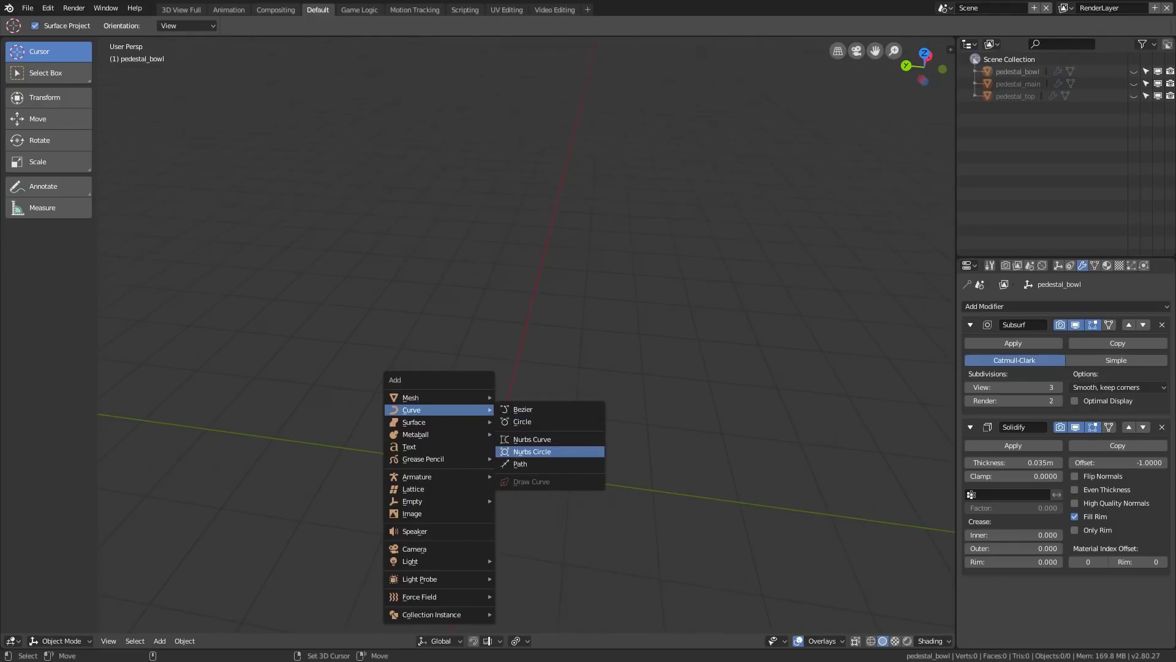
left_click(531, 452)
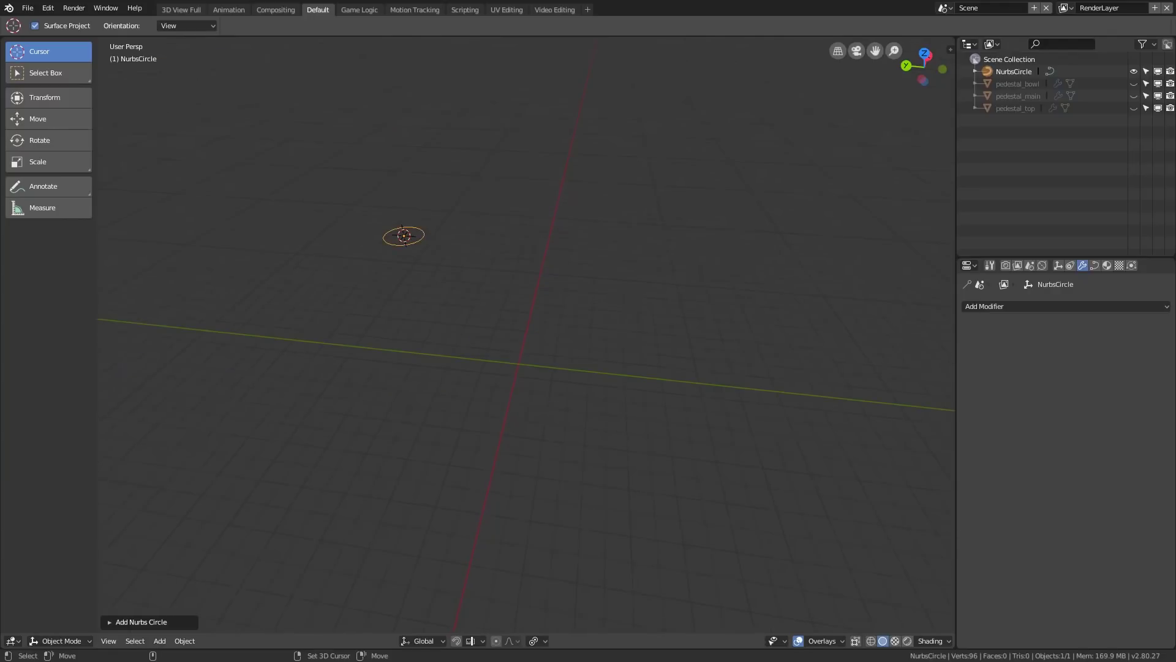
Set the NURBS circle's X, Y and Z location to 0 m
left_click(1058, 264)
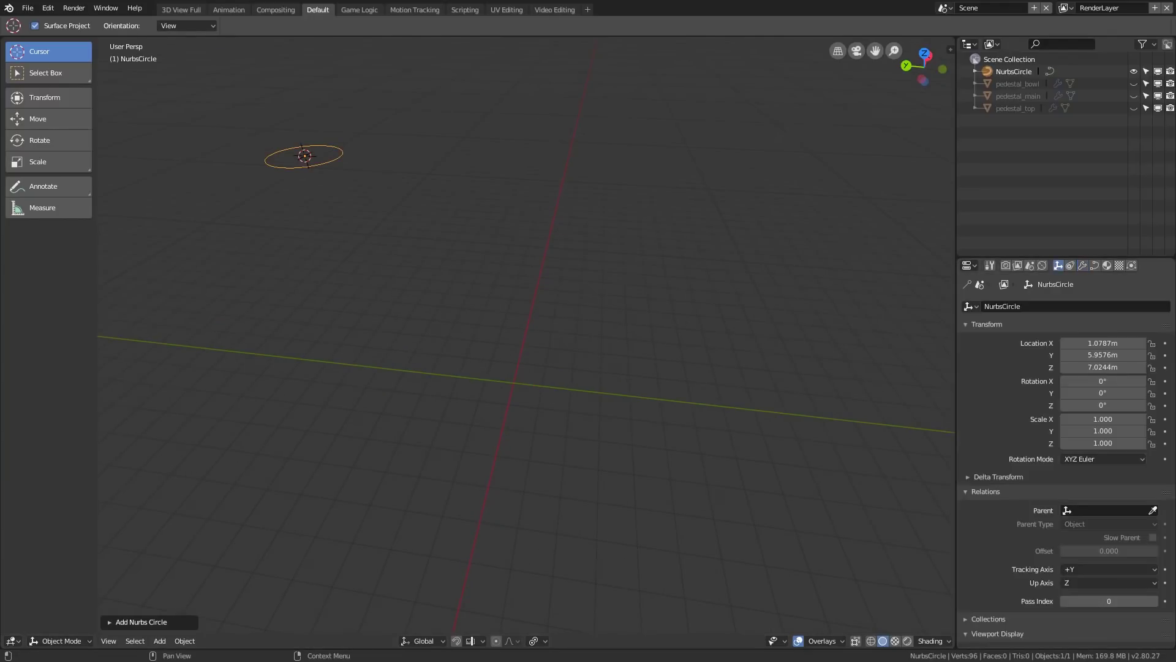
left_click_drag(1102, 343, 1102, 368)
type("0")
key("Return")
Add a cube mesh and set its X, Y and Z location to 0 m
scroll(526, 334, "up", 4)
key("shift+a")
mouse_move(527, 358)
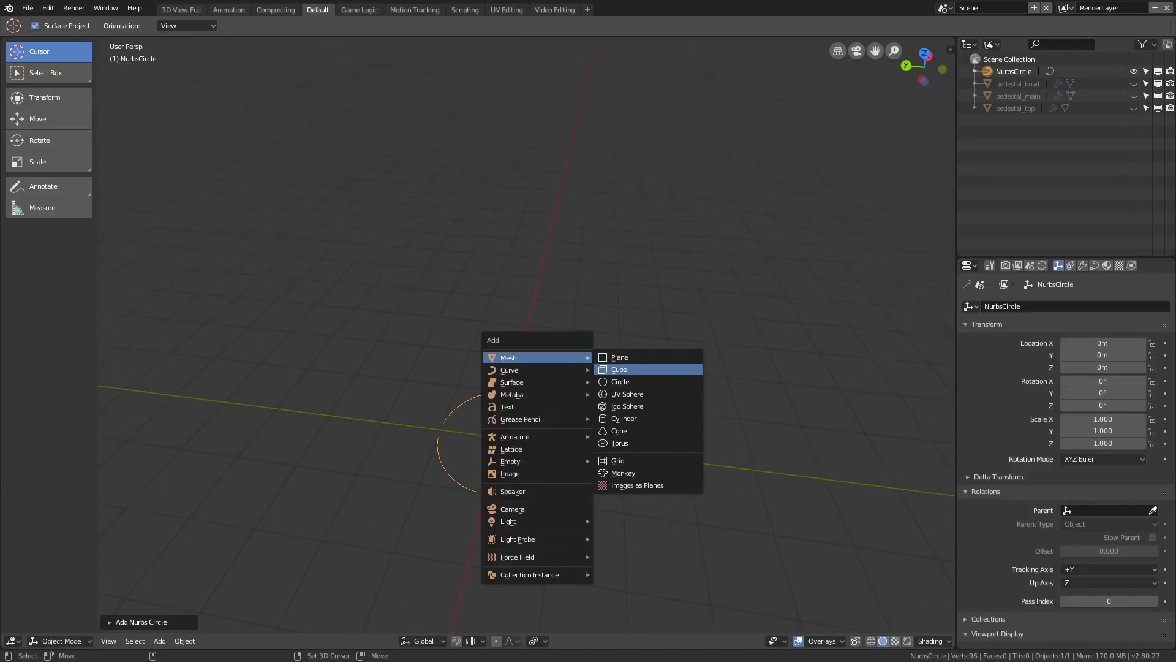
left_click(619, 370)
left_click_drag(1102, 343, 1102, 368)
type("0")
key("Return")
Scale the cube into a thin bar elongated along X, about 0.490 by 0.102 by 0.102 in scale
key("s")
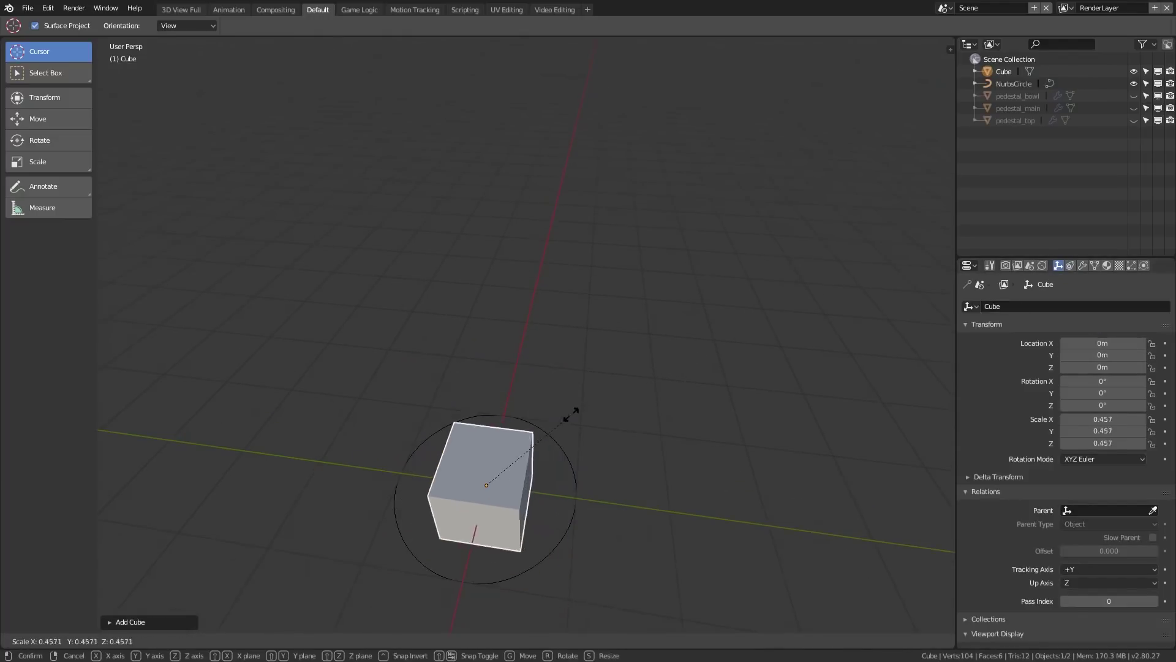
key("x")
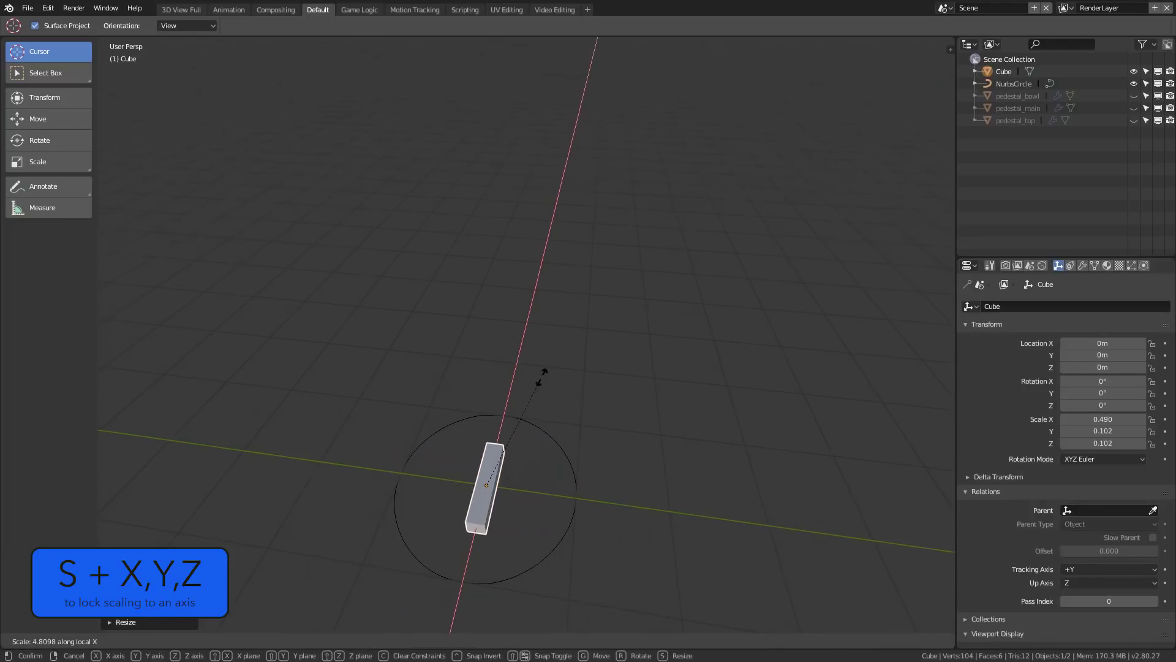
left_click(542, 376)
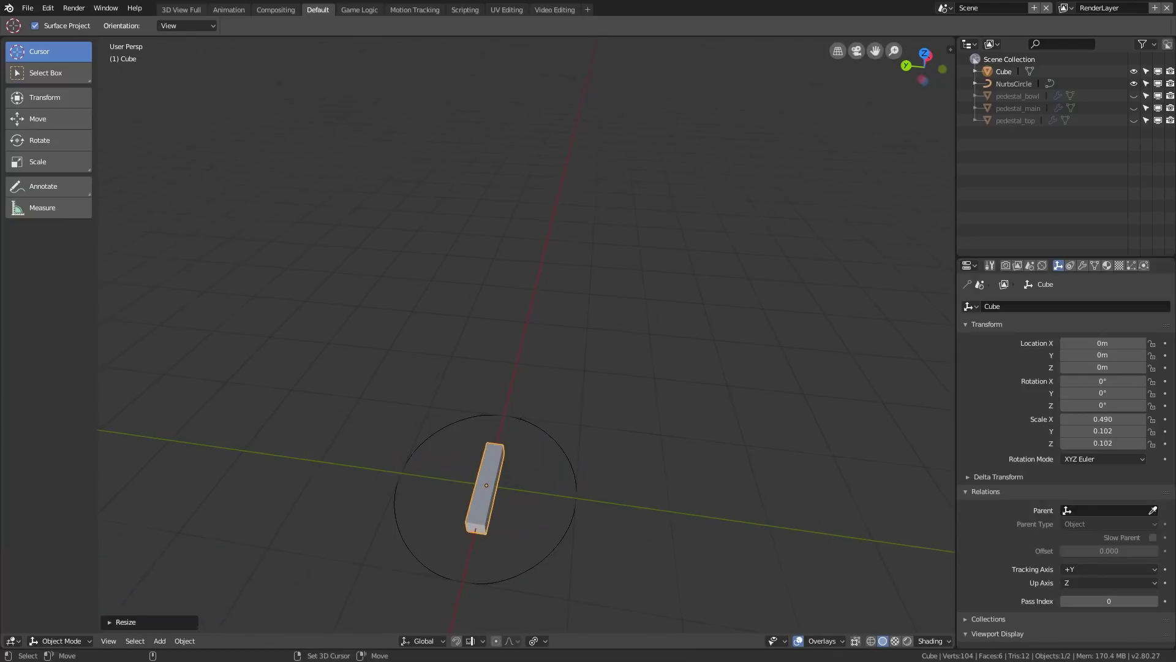
Enter Edit Mode on the bar and add one centred loop cut across its length
key("ctrl+Tab")
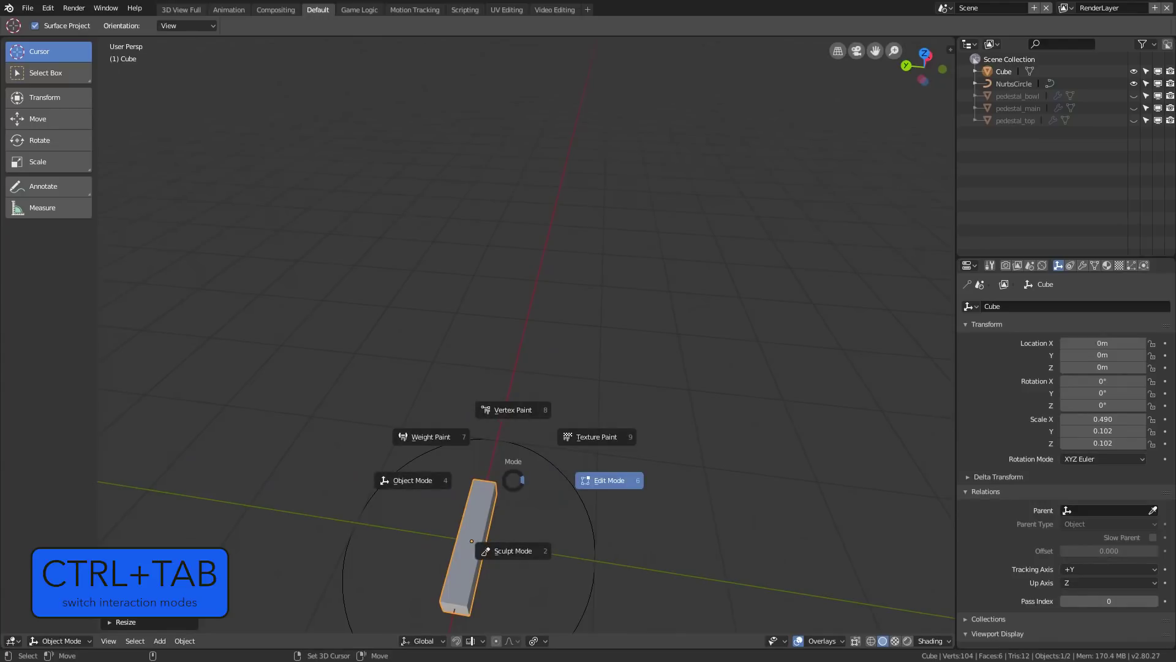
left_click(609, 480)
middle_click_drag(551, 490, 584, 402, "shift")
scroll(552, 453, "up", 2)
key("ctrl+r")
left_click(497, 492)
right_click(498, 491)
Select the four vertices at one end of the bar with circle select and scale them down into a taper
left_click_drag(527, 477, 343, 485, "alt")
middle_click_drag(343, 485, 220, 349, "alt")
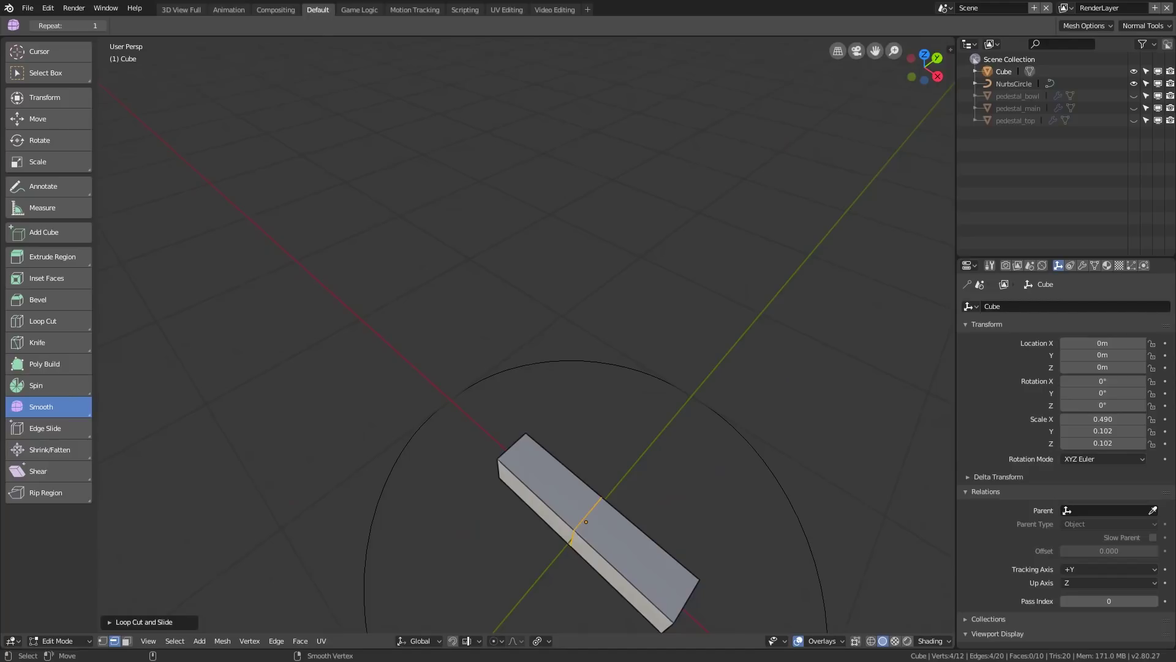
key("ctrl+Tab")
left_click(472, 402)
key("alt+a")
key("c")
left_click(538, 430)
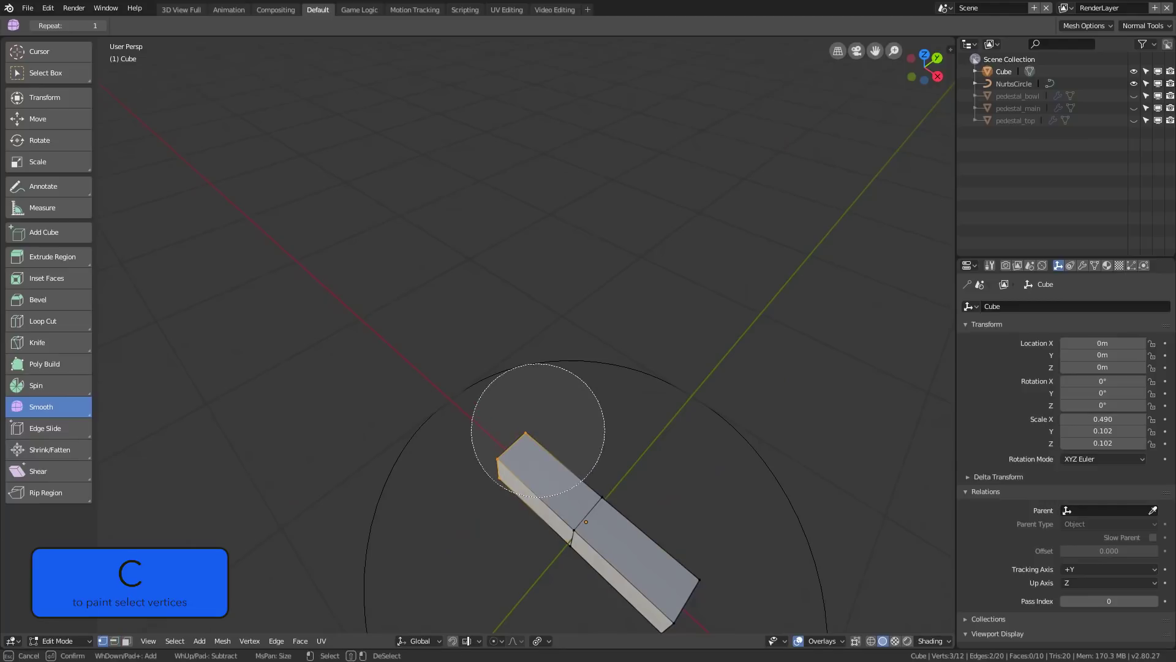
key("Escape")
mouse_move(480, 500)
middle_mouse_down()
mouse_move(580, 497)
mouse_move(660, 472)
mouse_move(682, 353)
middle_mouse_up()
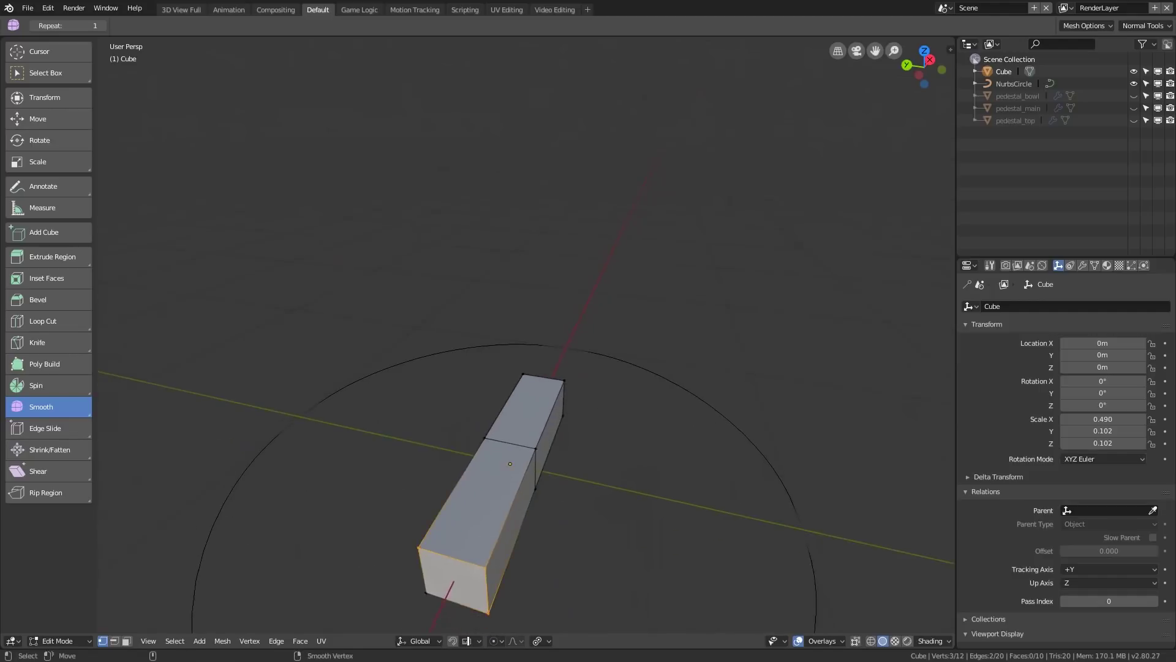
scroll(526, 429, "down", 2)
key("c")
left_click(463, 504)
key("Escape")
key("s")
left_click(539, 464)
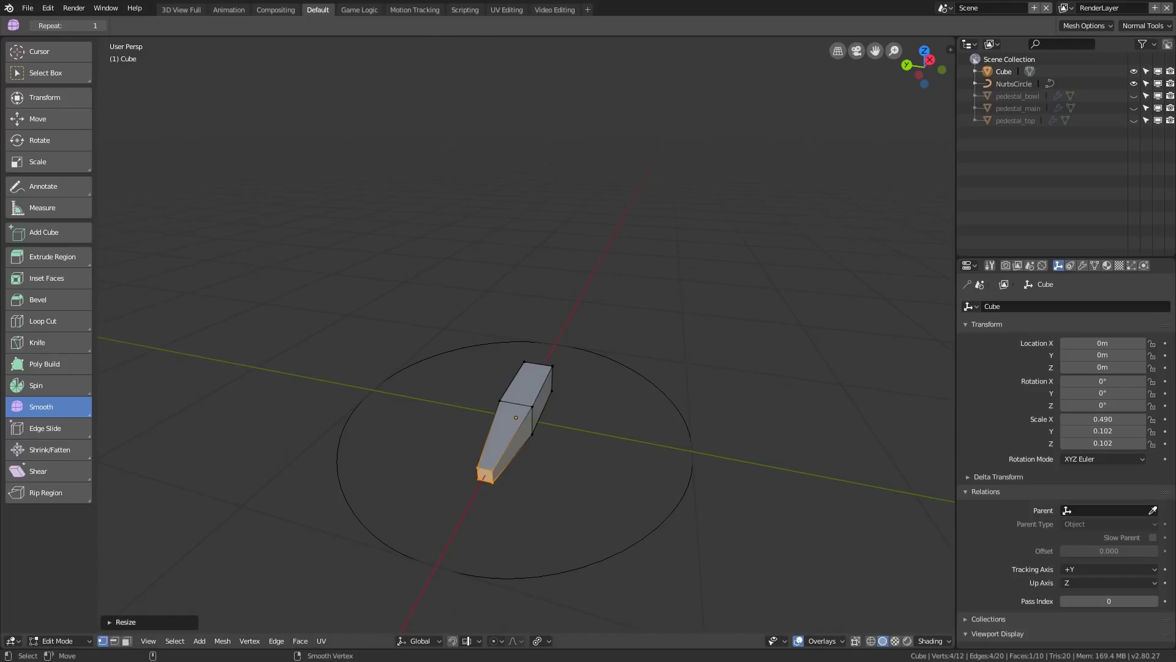
Select the vertices along one long side of the bar and move them inward along Y by about 0.058 m
scroll(494, 470, "up", 4)
scroll(494, 470, "down", 2)
left_click(475, 561)
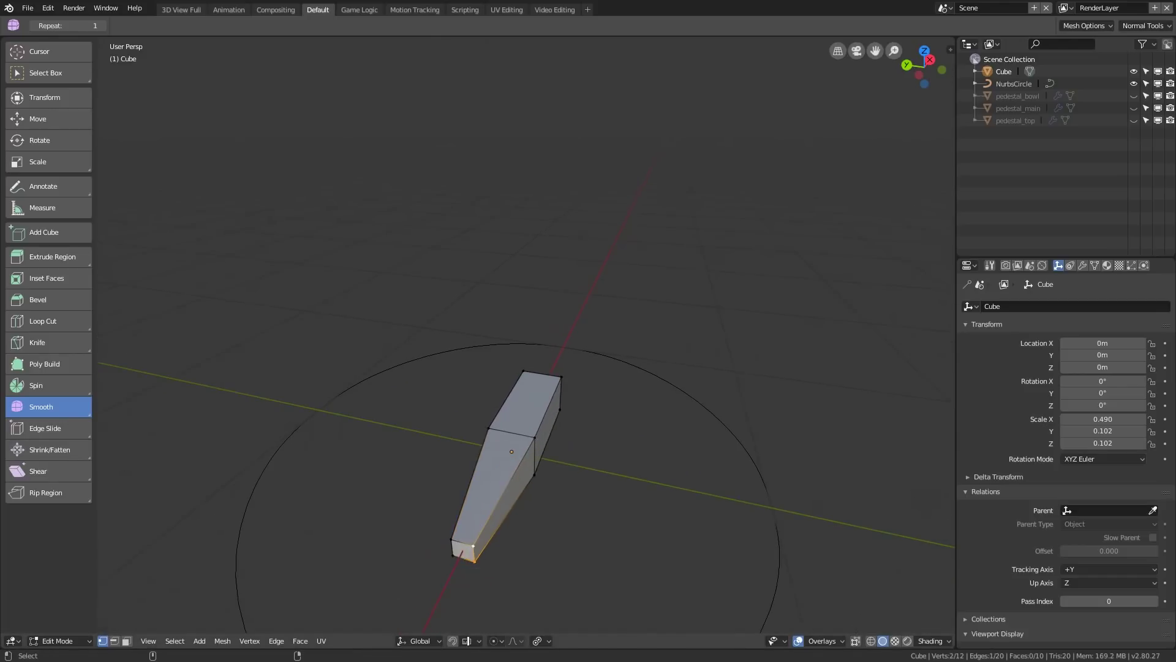
left_click(534, 475, "shift")
left_click(560, 410, "shift")
left_click(561, 378, "shift")
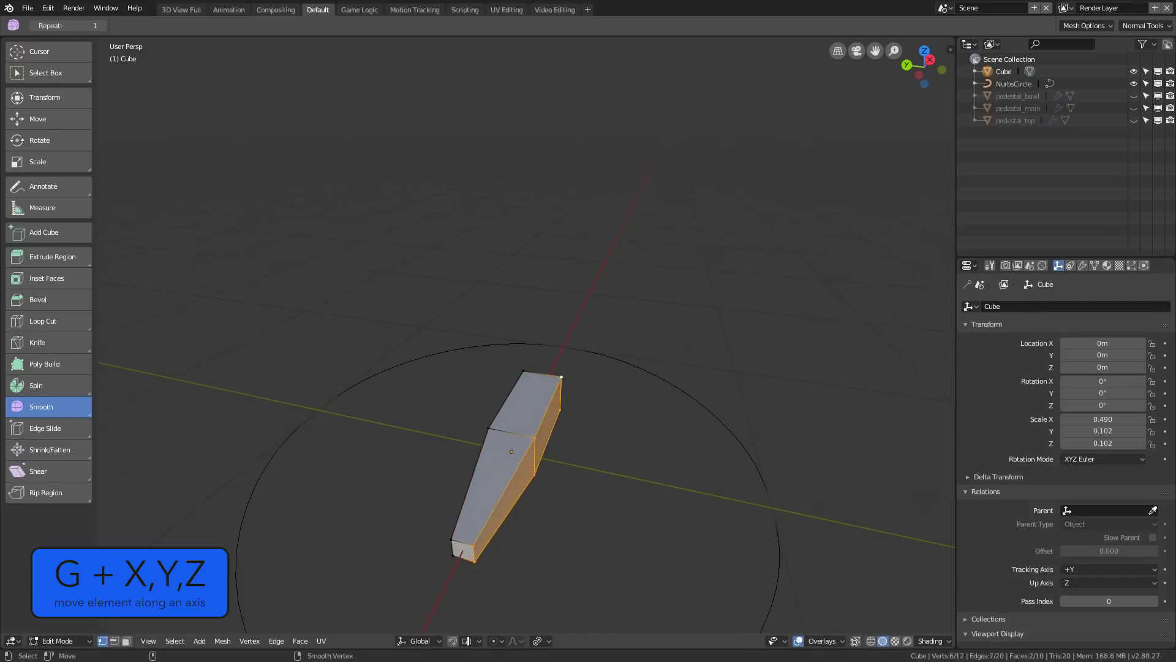
key("g")
key("x")
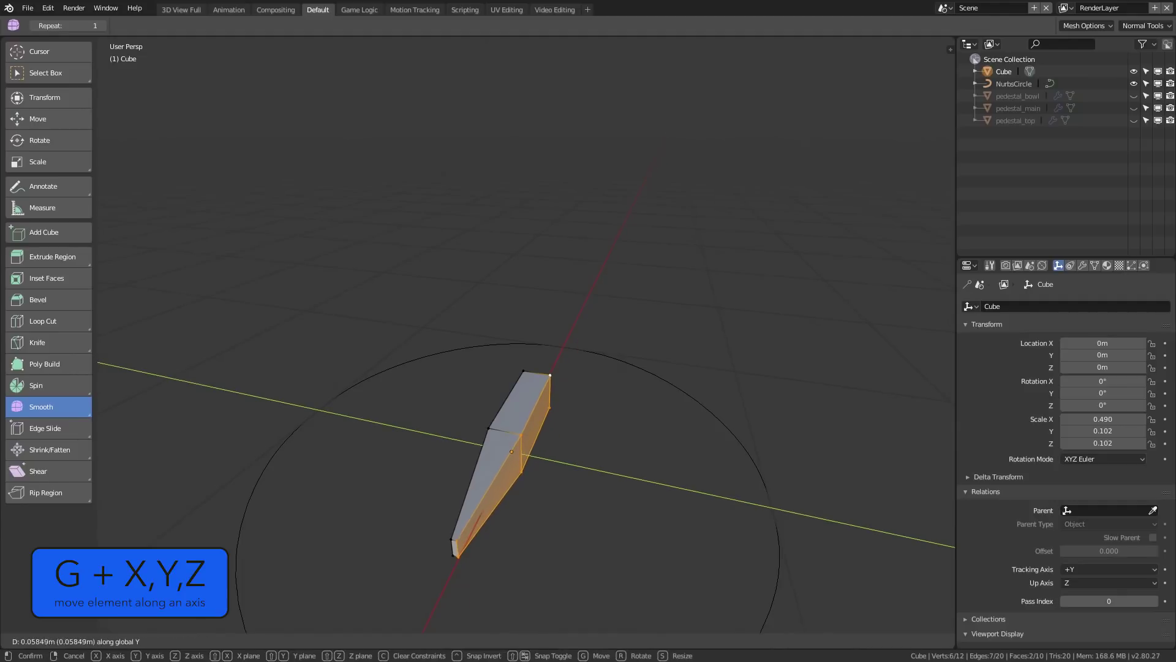
key("Return")
Select the four vertices at the bar's opposite, untapered end and scale them down to about 0.35
middle_click_drag(588, 392, 444, 390)
middle_click_drag(674, 497, 398, 325, "shift")
left_click(481, 362)
left_click(505, 342, "shift")
left_click(506, 403, "shift")
left_click(483, 429, "shift")
key("s")
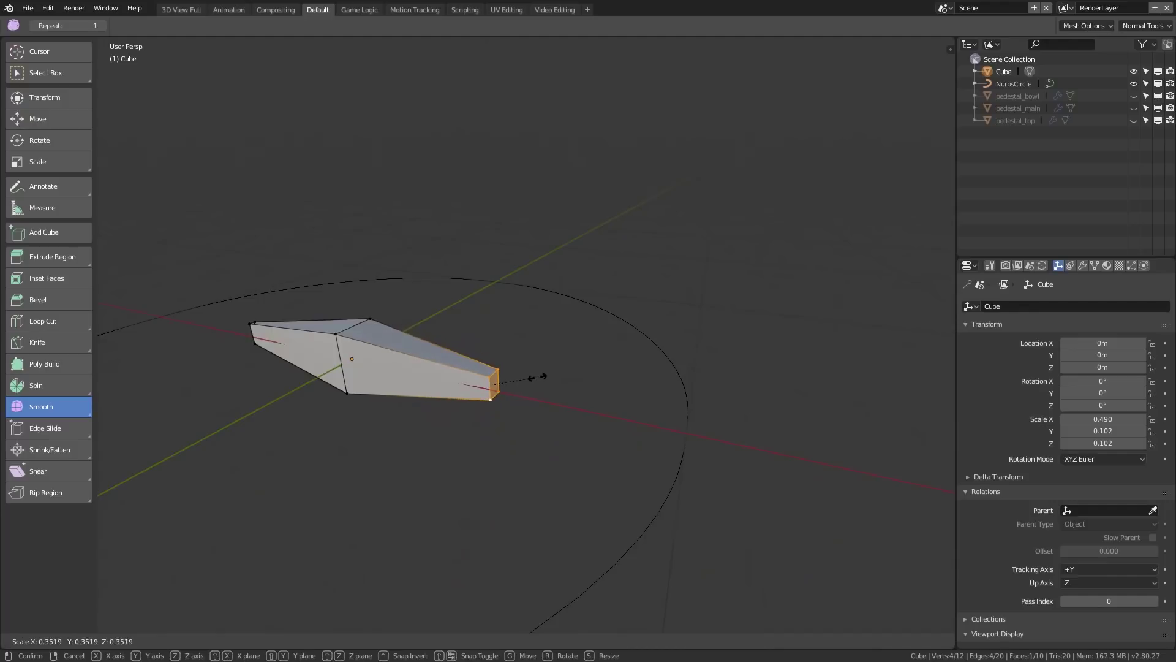
left_click(535, 375)
Select the two lower vertices of the middle loop and move them along the Z axis
left_click(346, 393)
middle_click_drag(490, 399, 245, 400)
left_click(778, 461, "shift")
key("g")
key("z")
left_click(787, 431)
Select a vertex on the tapered bar and move it along the Y axis to adjust the outline
middle_click_drag(787, 430, 898, 469)
left_click(613, 237)
key("g")
key("y")
left_click(596, 265)
Add a centred loop cut across the half of the bar between the middle loop and one end
key("ctrl+r")
left_click(586, 287)
right_click(586, 287)
Bend the bar by rotating an end vertex about -20° with smooth proportional editing at size 1.00
middle_click_drag(586, 287, 522, 287)
left_click(571, 363)
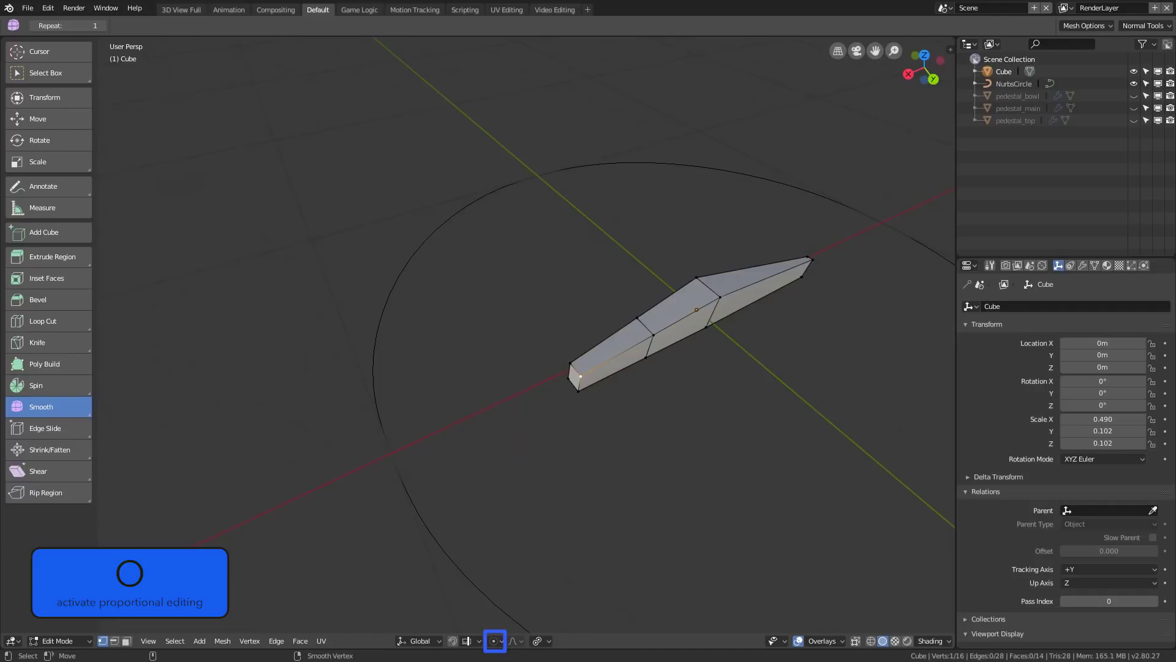
key("r")
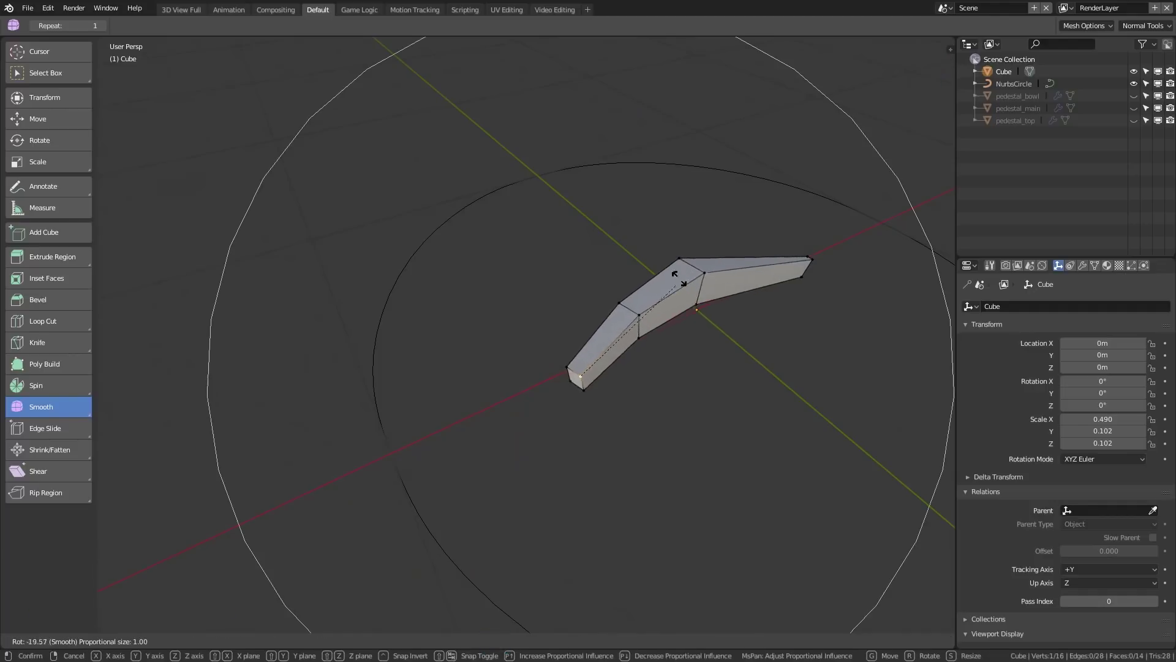
key("Return")
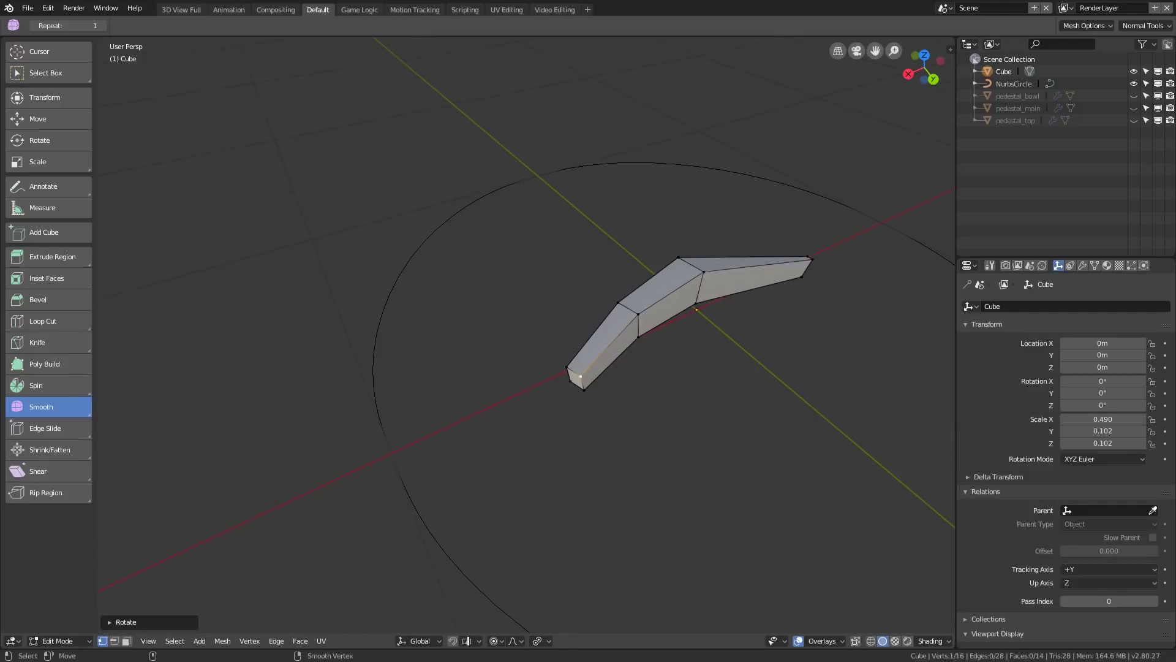
Nudge the edge at the bent bar's end along X, with the proportional size reduced to 0.15
left_click(584, 390)
key("g")
key("x")
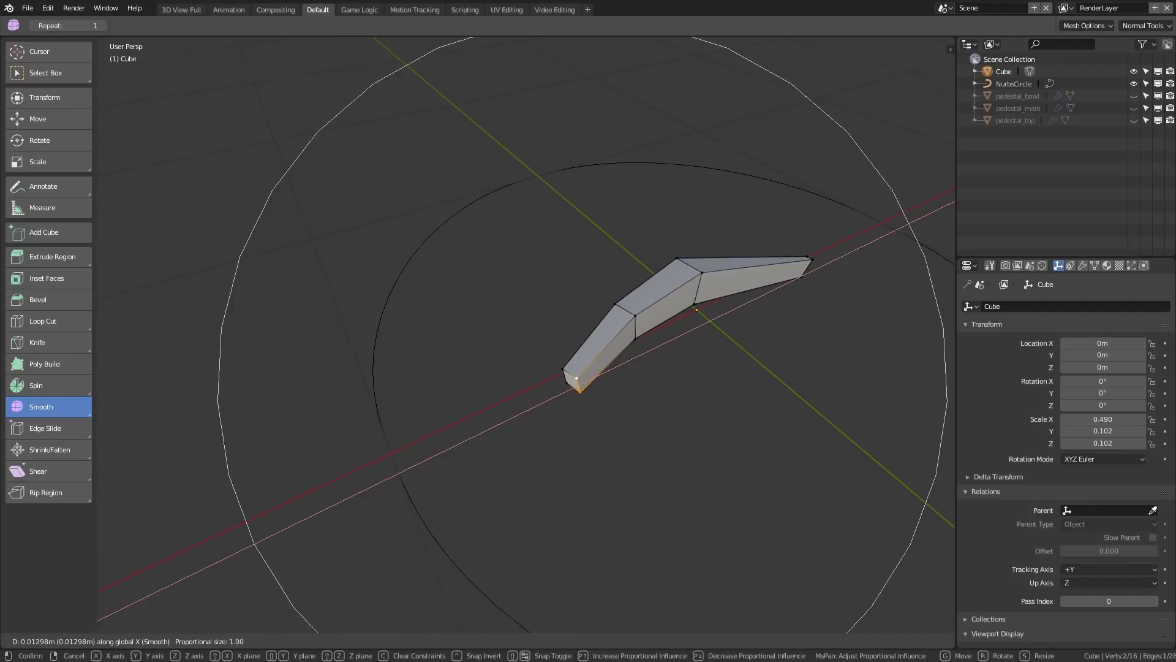
scroll(581, 383, "up", 20)
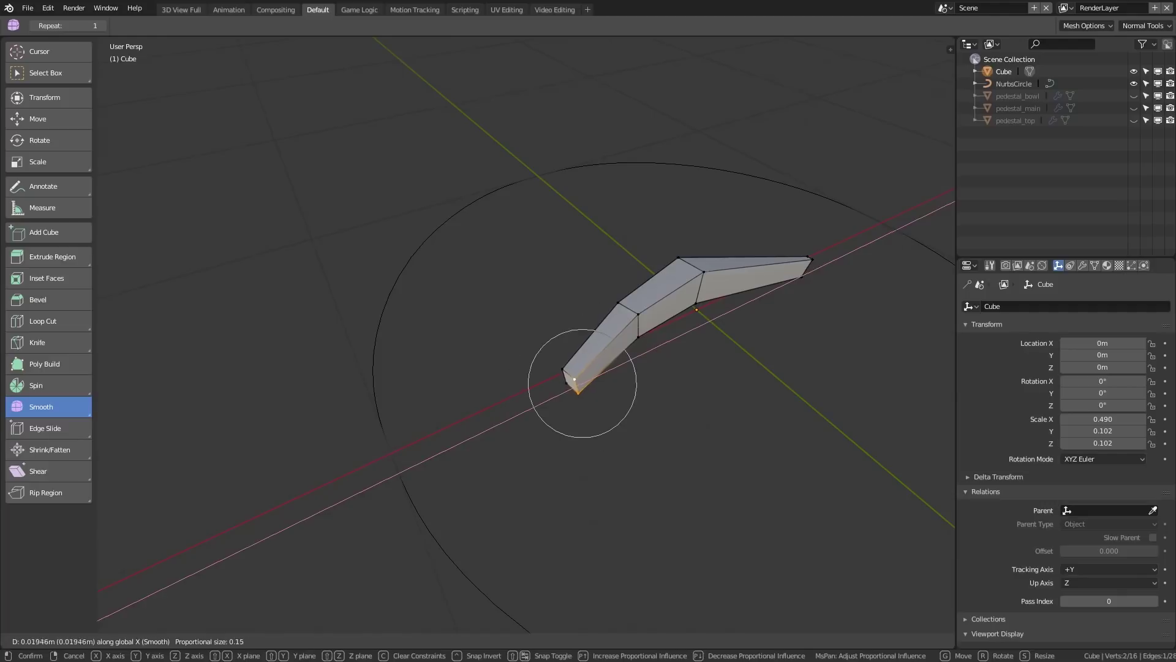
key("Return")
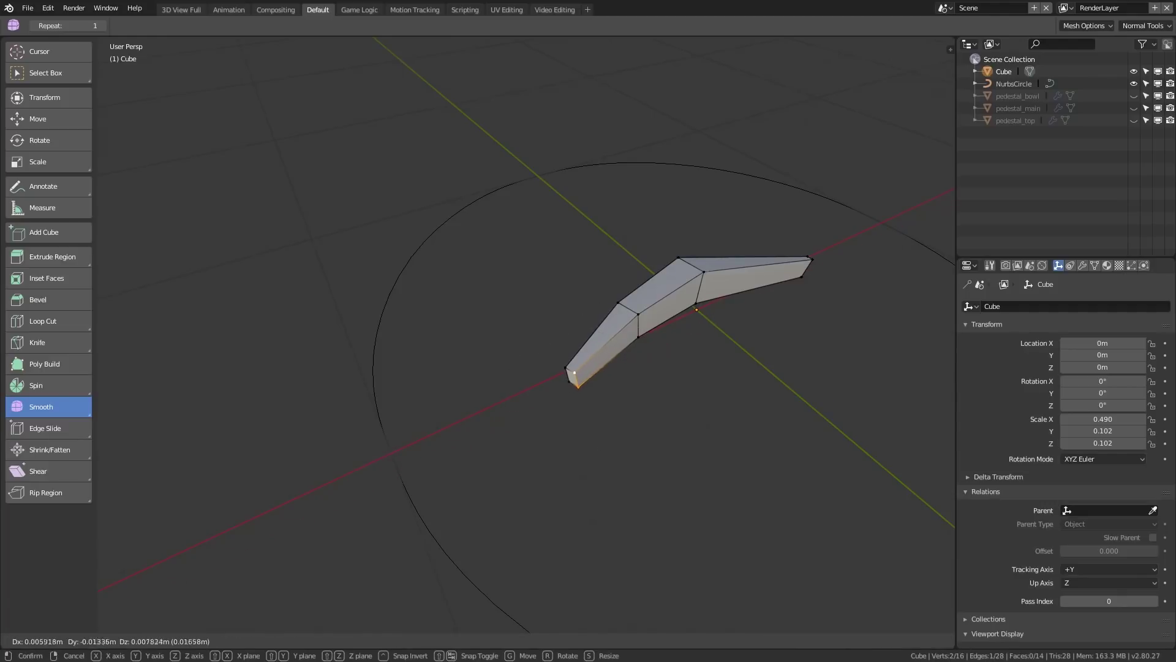
Return to Object Mode and smooth the bent bar with a level 2 subdivision surface
key("ctrl+Tab")
left_click(504, 376)
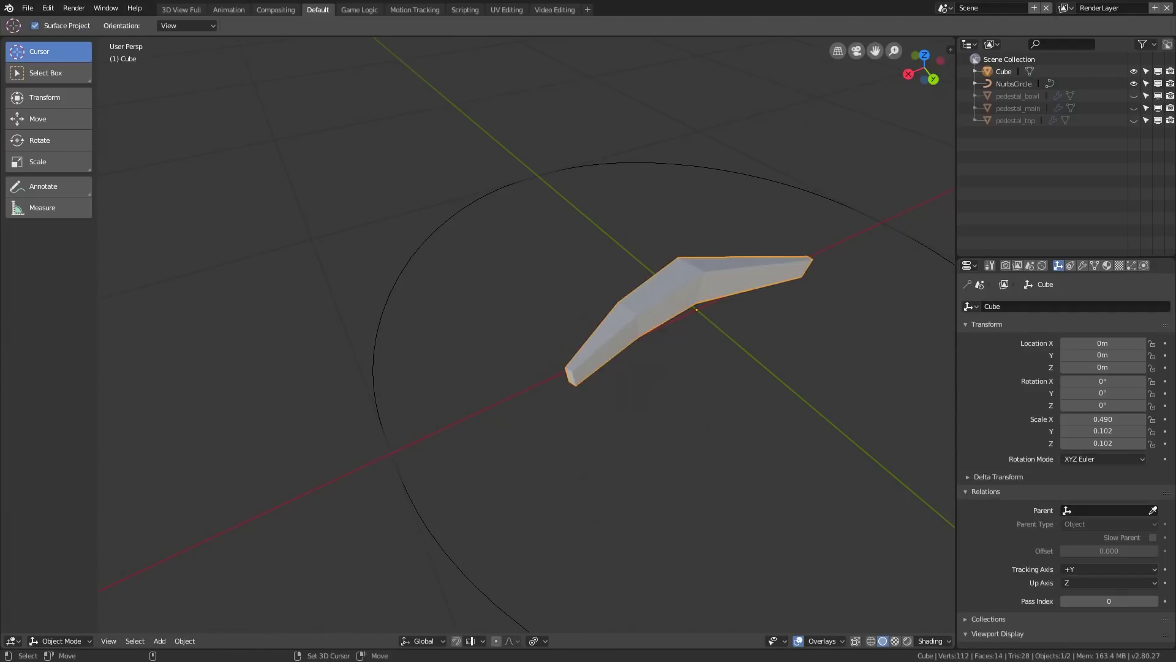
key("ctrl+2")
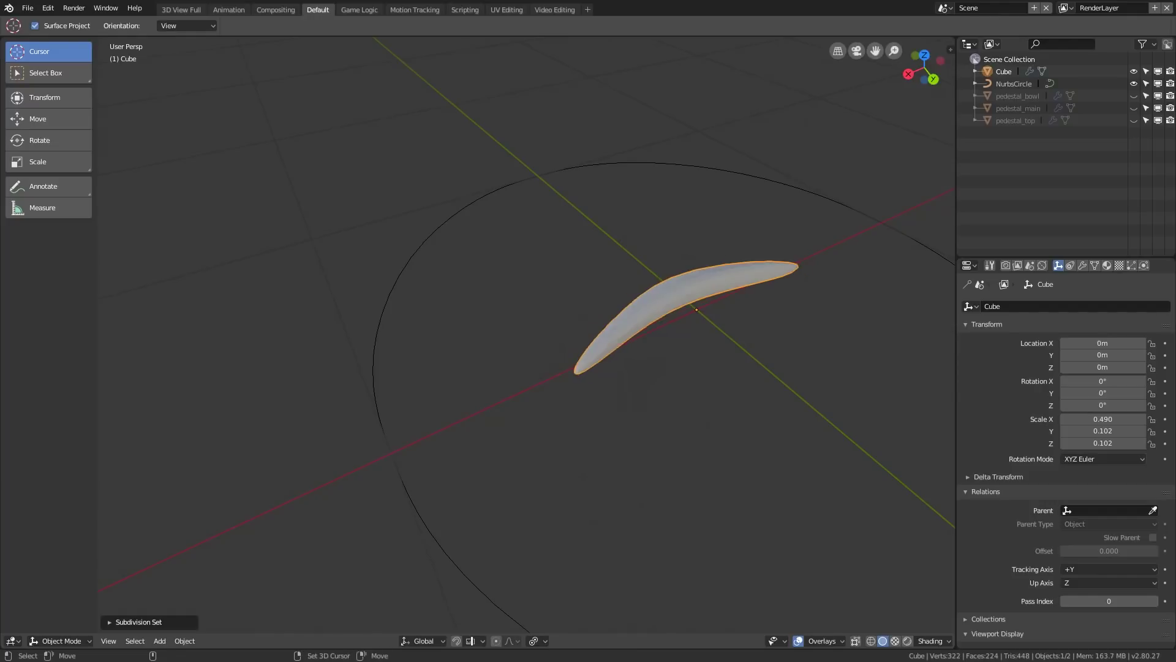
Add a lengthwise edge loop running around the curved piece in Edit Mode
scroll(551, 392, "up", 1)
middle_click_drag(552, 392, 405, 275)
scroll(404, 276, "up", 1)
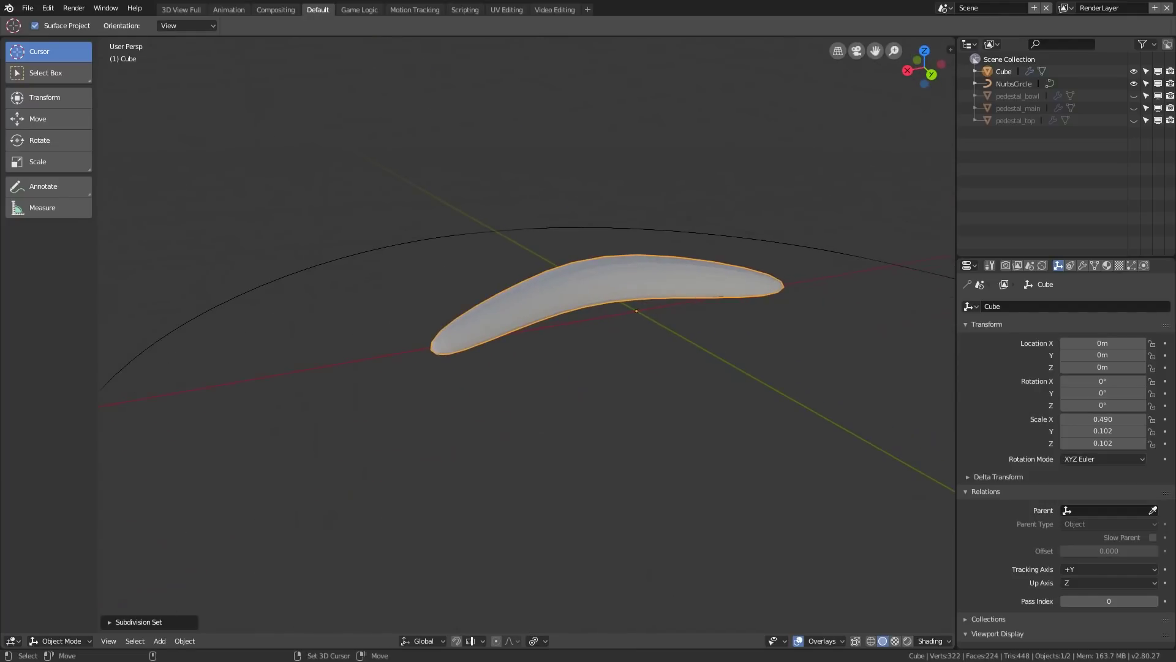
key("Tab")
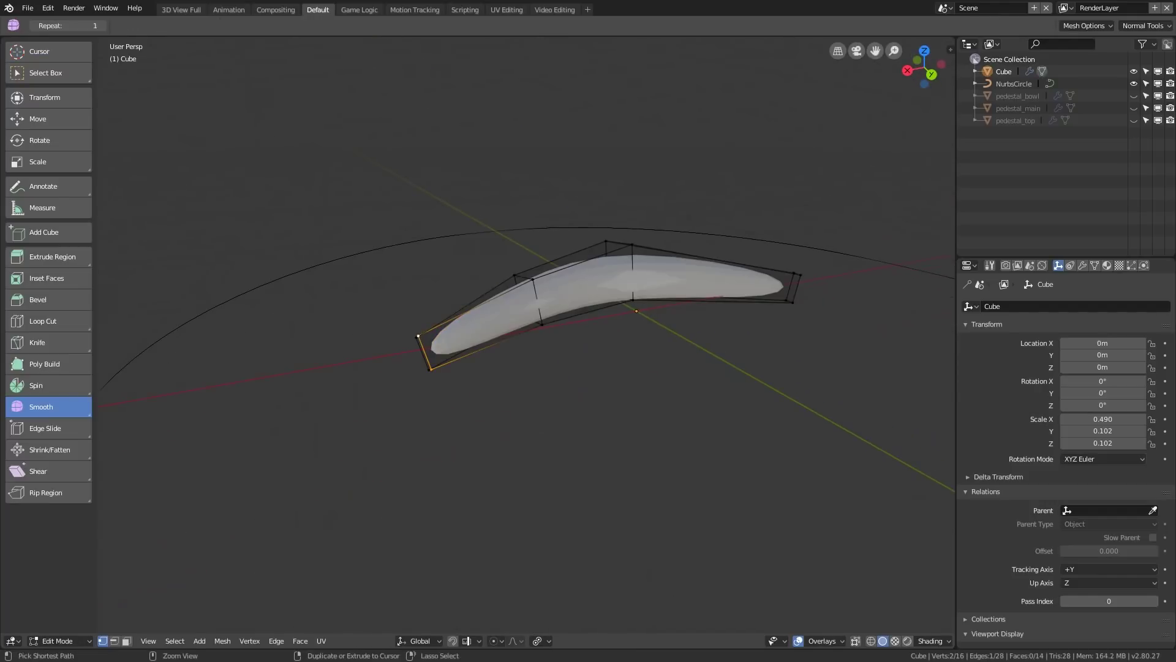
key("ctrl+r")
key("Tab")
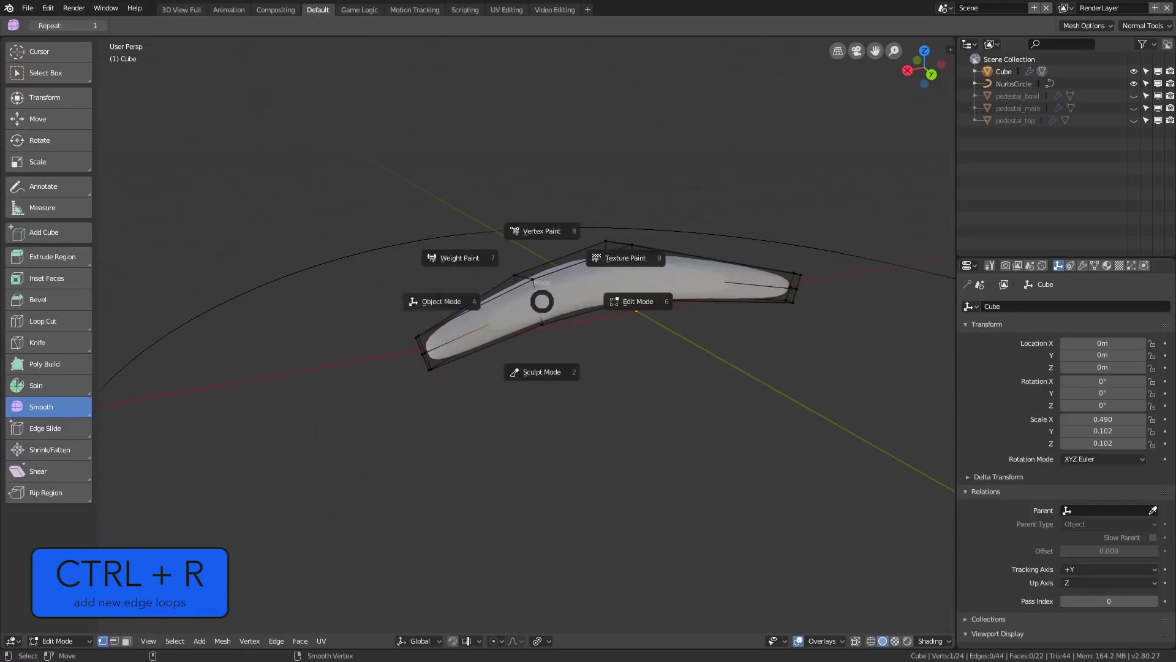
left_click(473, 302)
Select all vertices at one end of the curved piece, scale them to a sharp point, and return to Object Mode
middle_click_drag(478, 303, 662, 325)
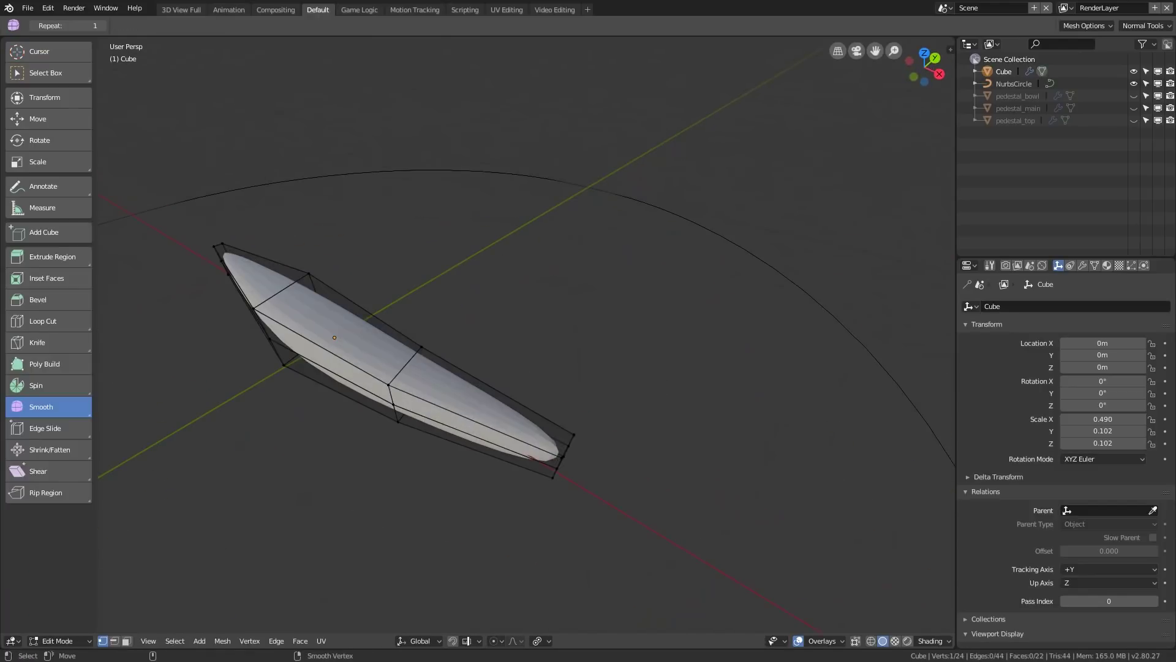
key("c")
left_click(575, 451)
right_click(554, 530)
key("s")
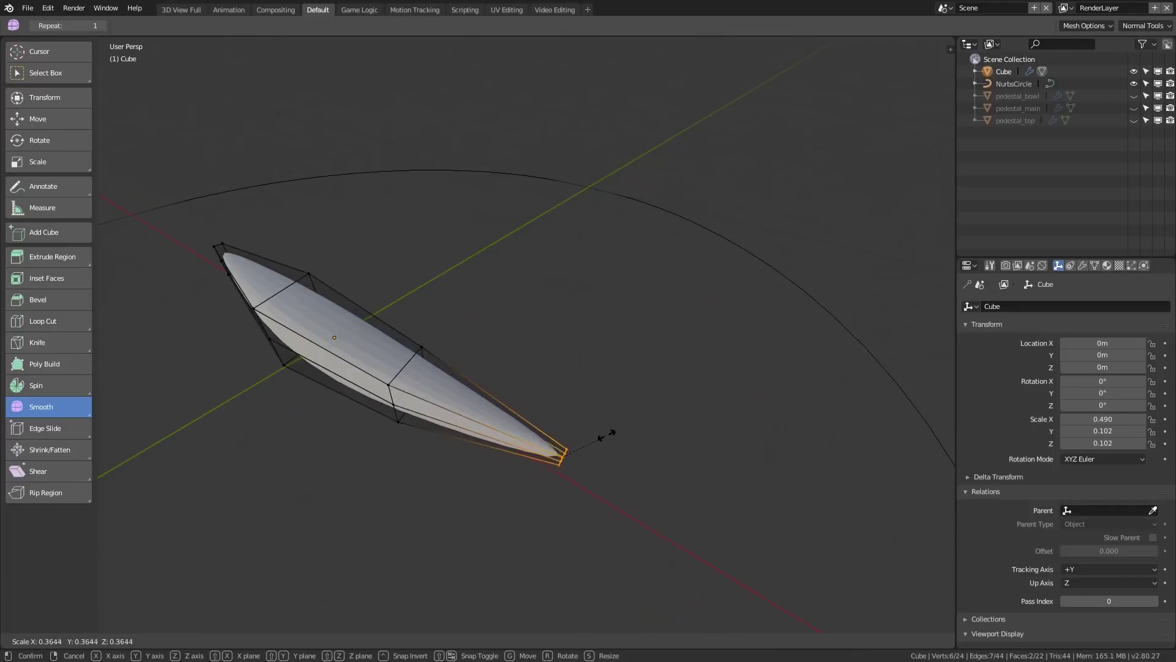
left_click(586, 442)
key("Tab")
left_click(531, 443)
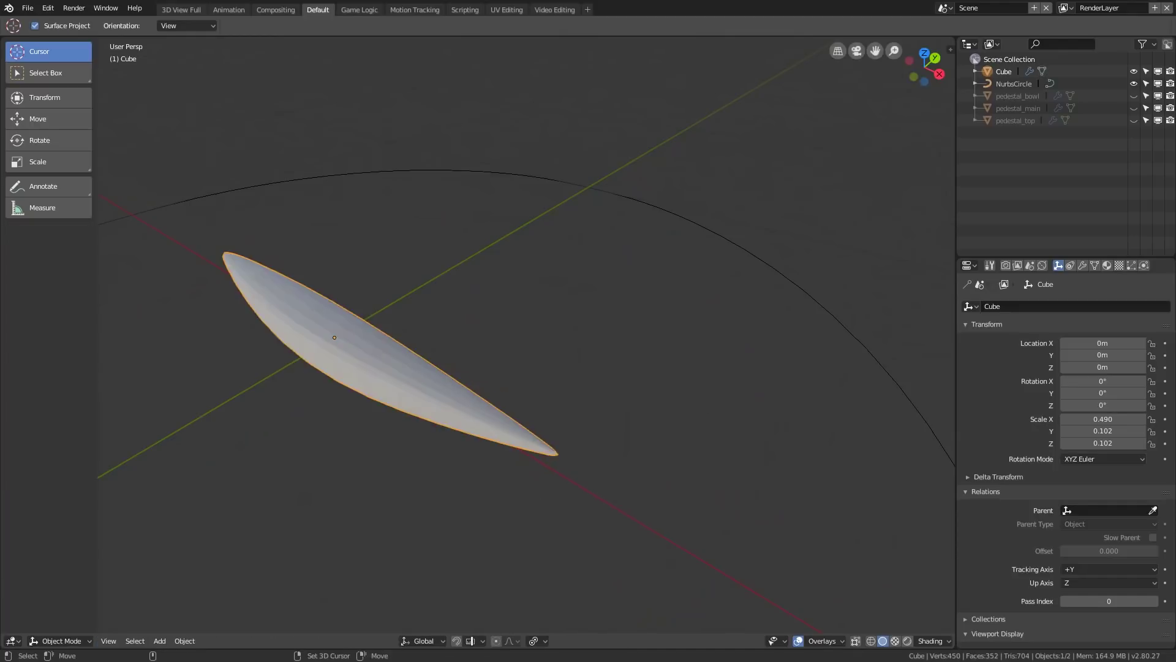
Move the curved piece away from the circle along the Y axis, to about Y -2.84 m
scroll(530, 443, "down", 4)
key("a")
scroll(392, 343, "down", 4)
middle_click_drag(392, 343, 582, 407)
left_click(550, 374)
key("g")
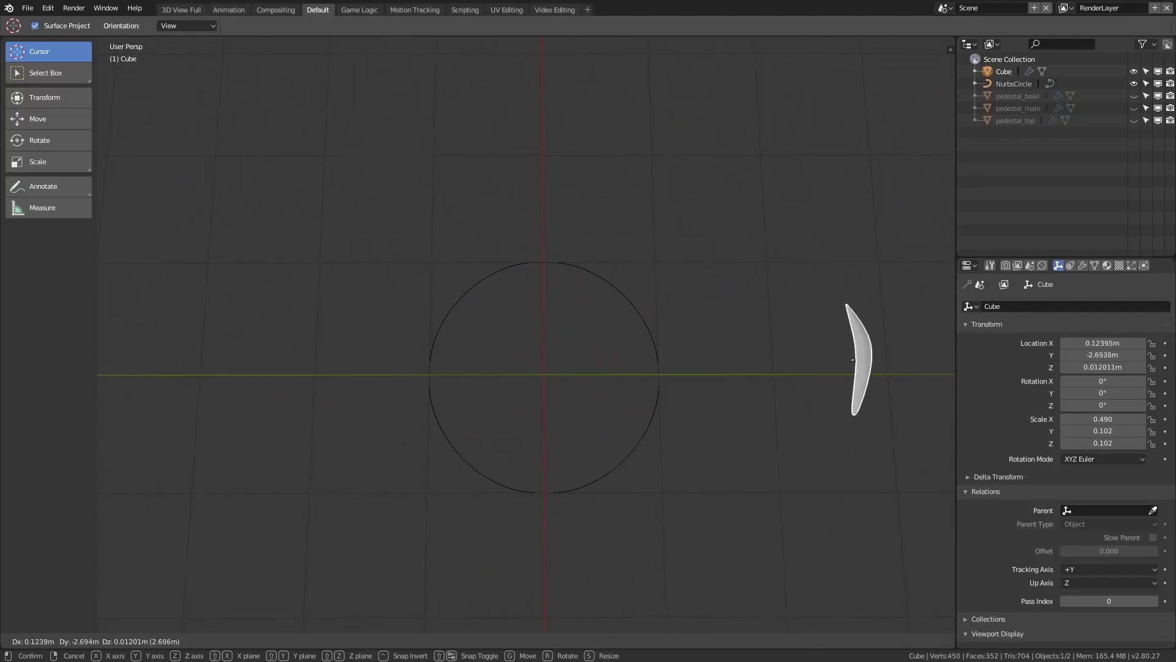
key("Return")
Duplicate the curved piece
middle_click_drag(551, 368, 360, 328, "shift")
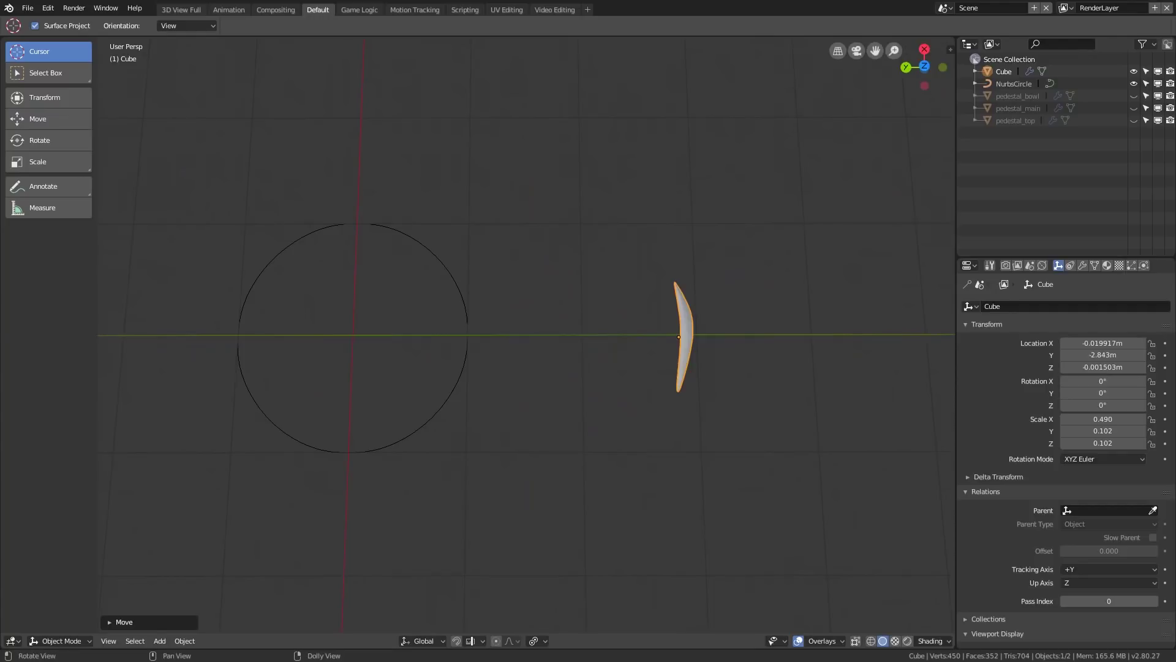
key("shift+d")
key("Return")
Convert the NURBS circle to a mesh with the Convert to command's Mesh from Curve/Meta/Surf/Text option
middle_click_drag(735, 368, 665, 264)
left_click(490, 322)
scroll(490, 322, "up", 3)
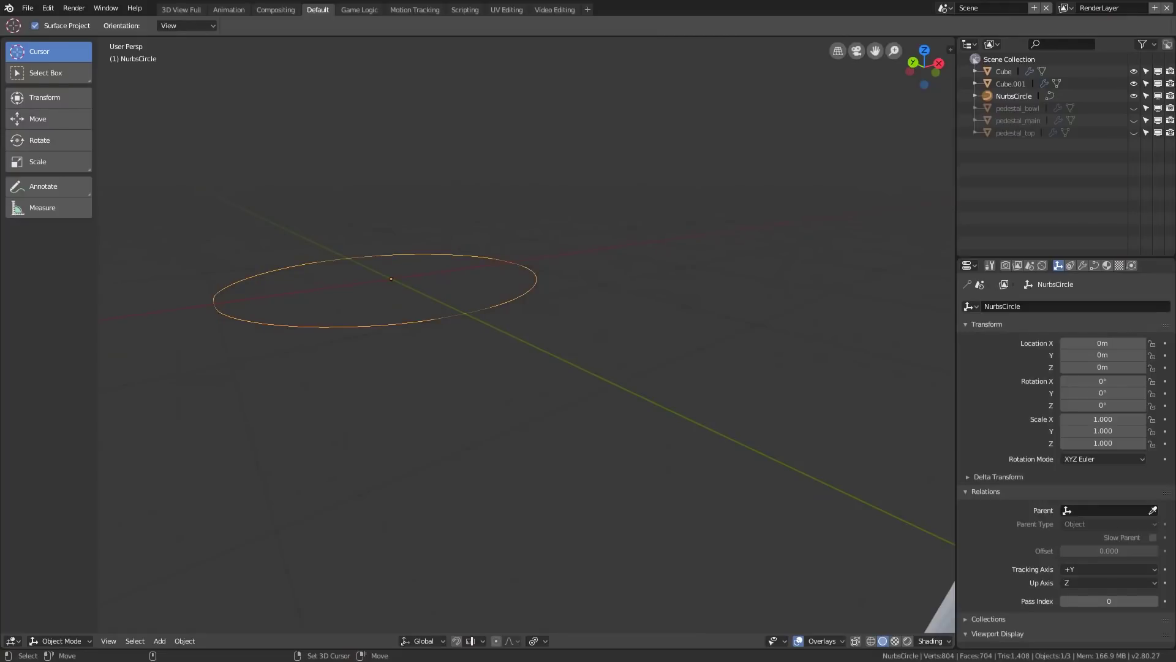
key("space")
left_click(593, 271)
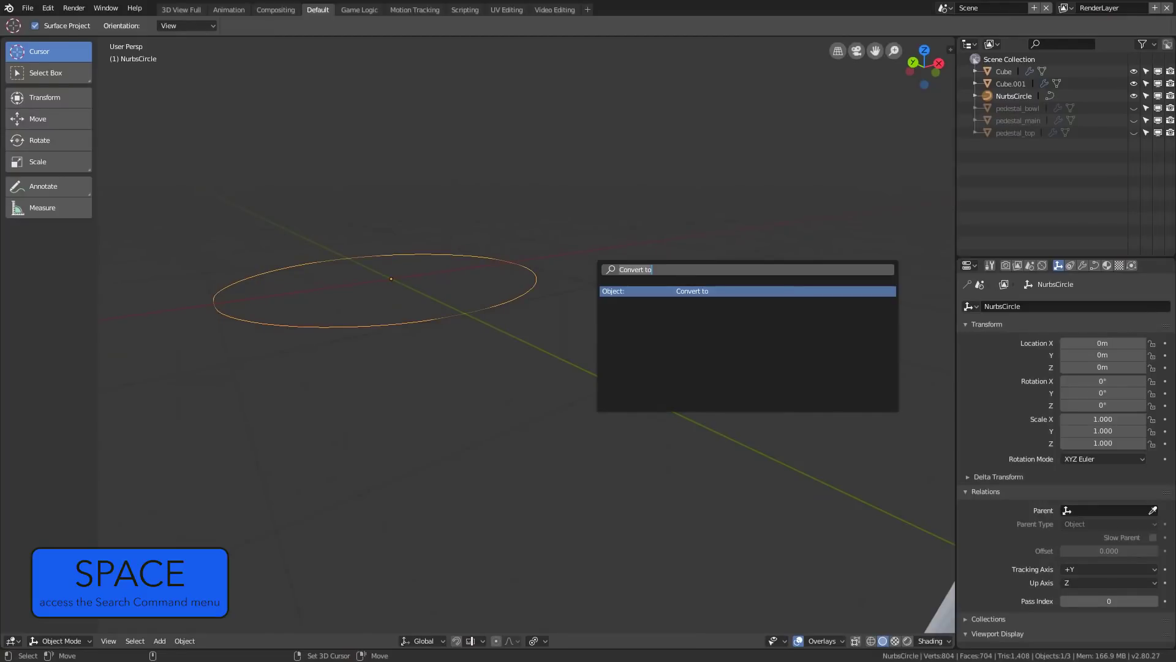
key("Return")
key("Down")
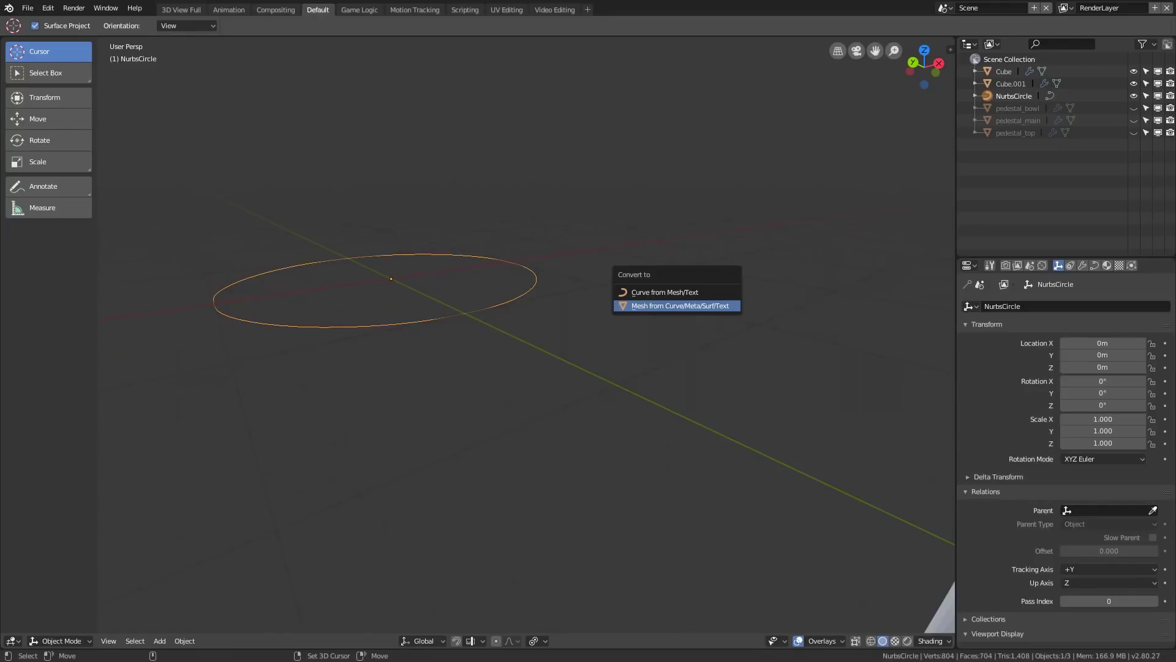
key("Return")
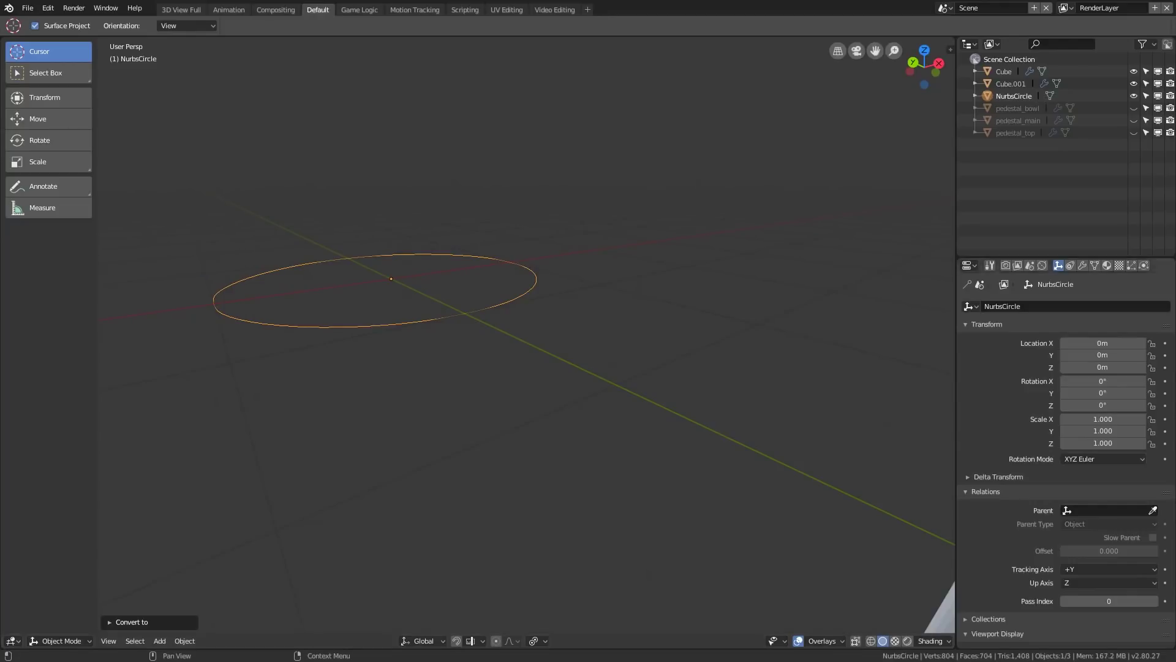
Extrude all of the circle's vertices about 0.03 m up along Z in Edit Mode and return to Object Mode
key("ctrl+Tab")
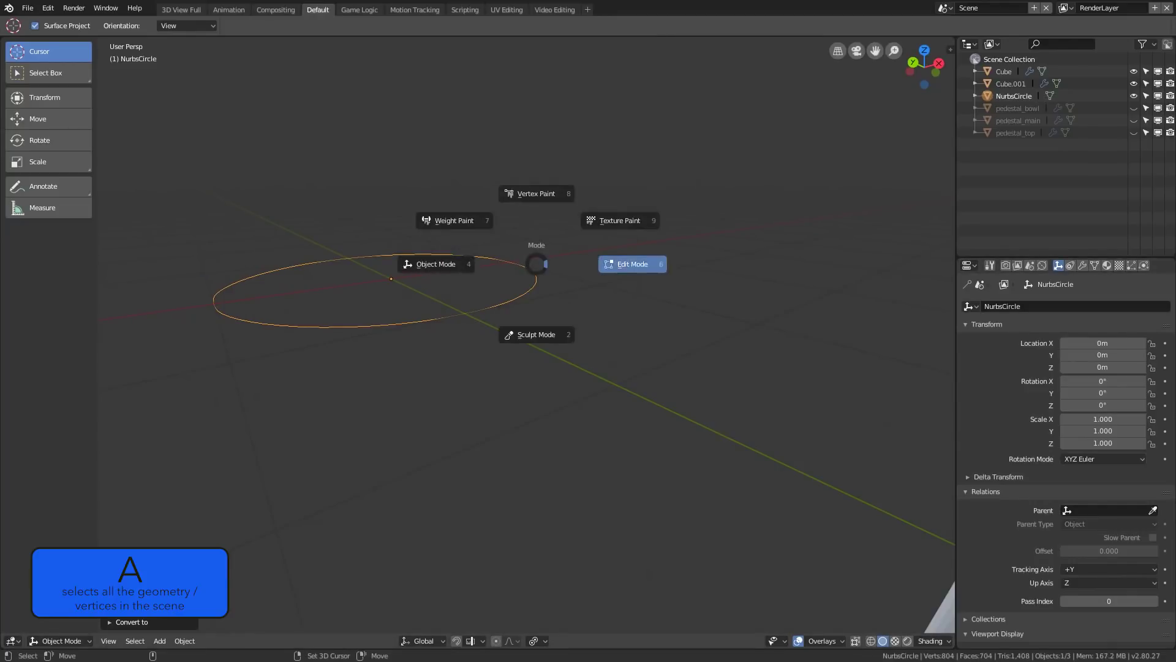
left_click(633, 264)
key("a")
key("e")
key("z")
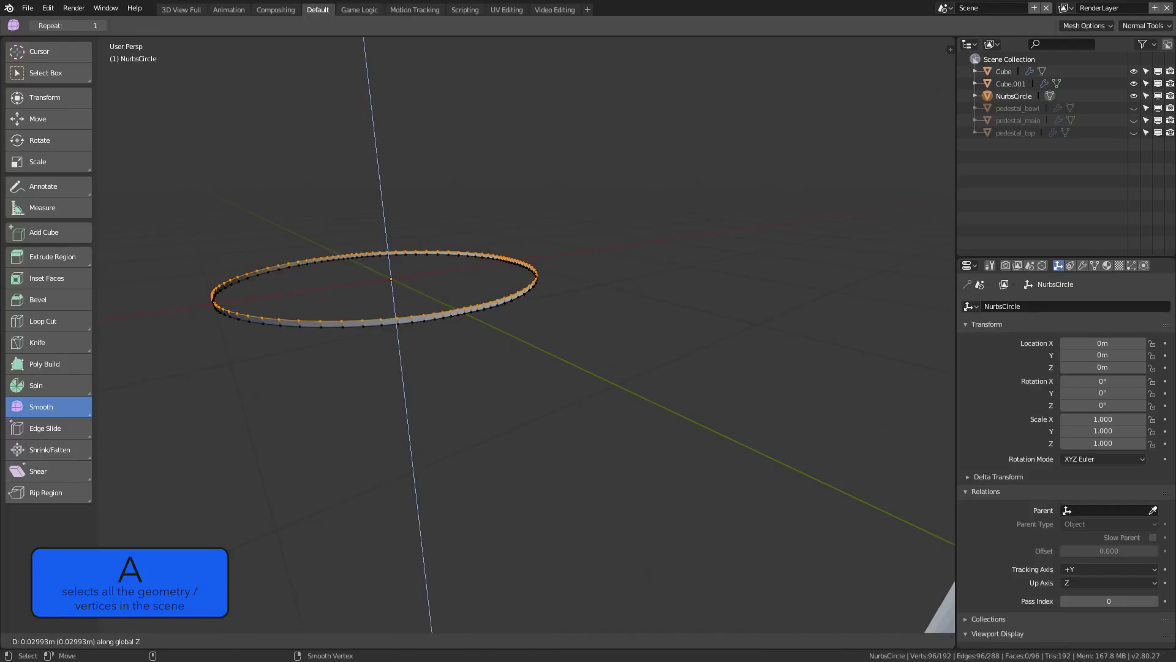
left_click(555, 262)
key("ctrl+Tab")
left_click(485, 262)
scroll(486, 262, "down", 4)
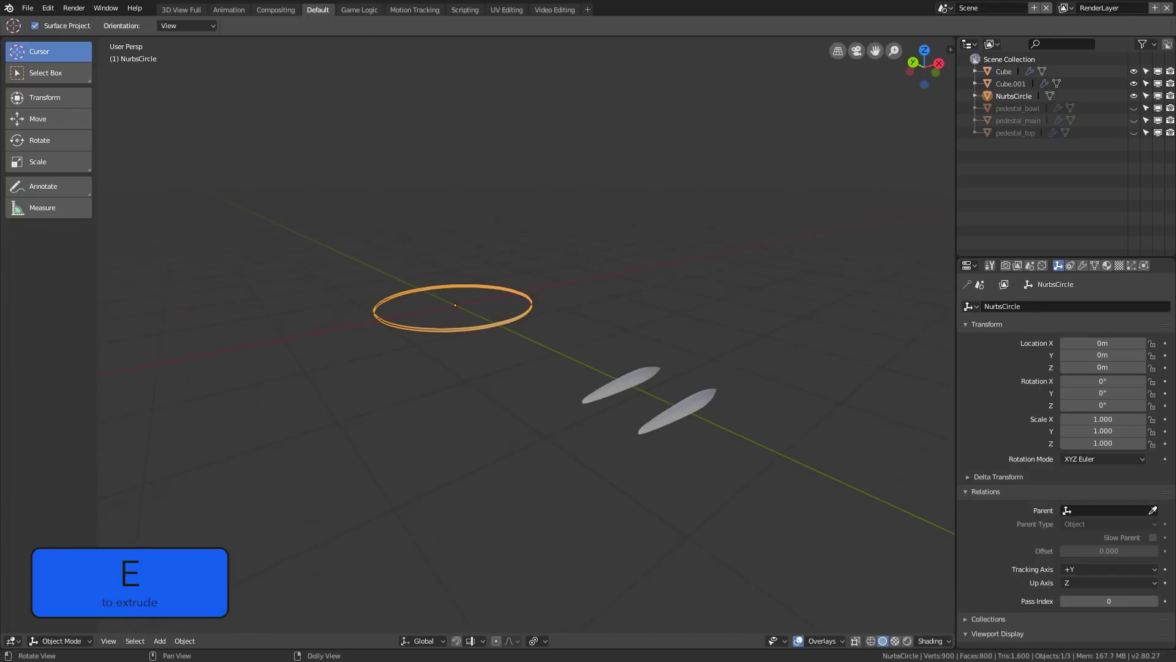
Reshape the duplicated curved piece in Edit Mode by moving its middle and pointed-end vertices with proportional editing
key("ctrl+Tab")
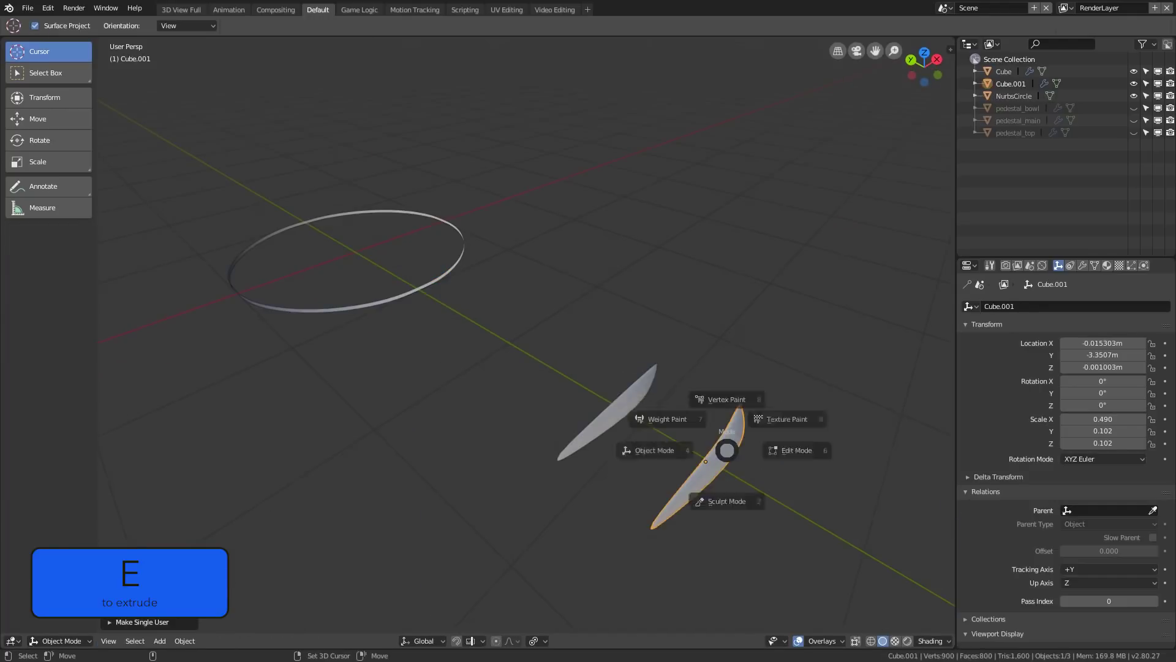
left_click(790, 449)
key("g")
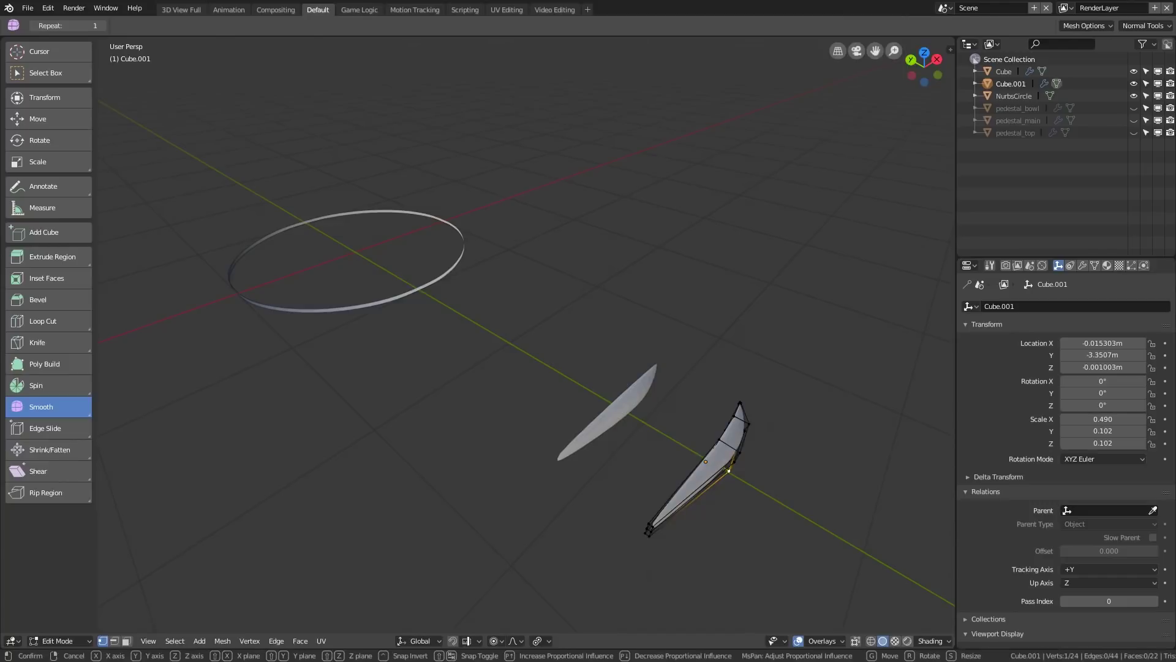
left_click(705, 472)
right_click(740, 403)
key("g")
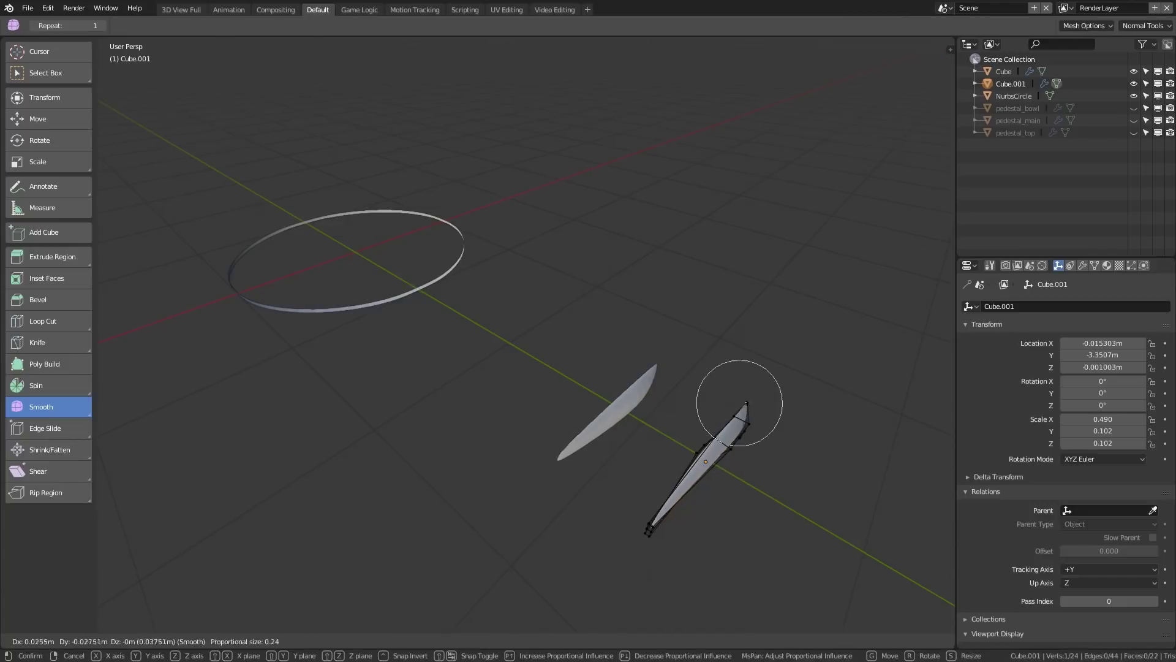
left_click(753, 411)
middle_click_drag(753, 411, 715, 388)
left_click(677, 417)
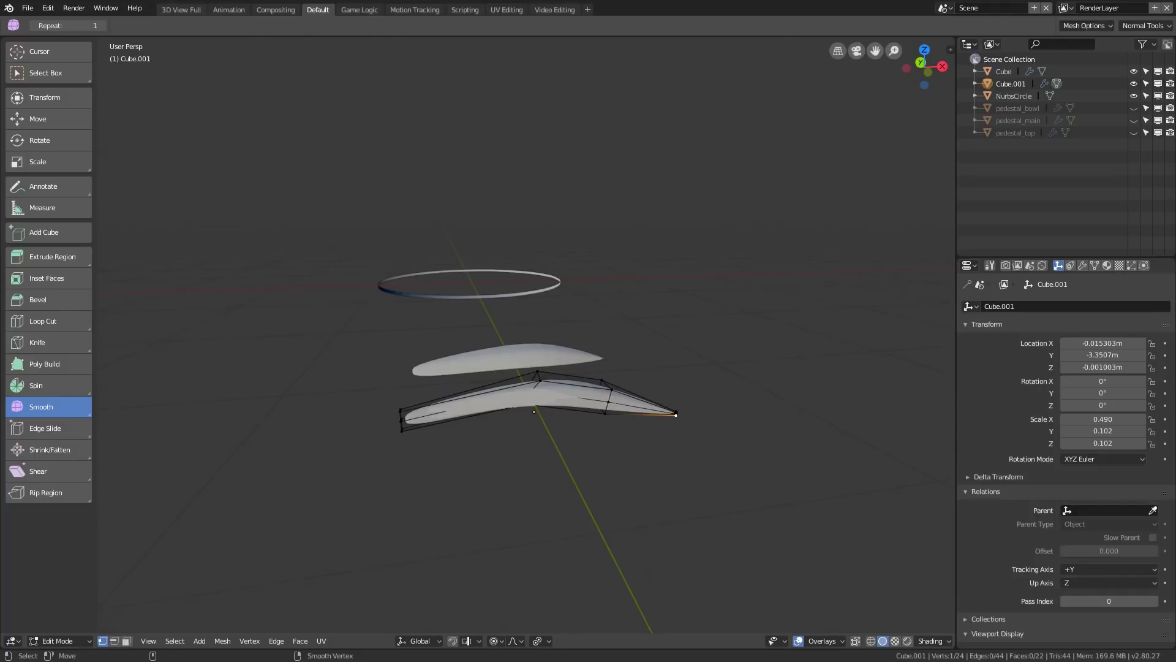
Add a crosswise edge loop to the blunt half of the duplicated piece and move it to refine the bend
key("ctrl+r")
double_click(469, 406)
middle_click_drag(470, 405, 521, 432)
key("g")
key("Return")
key("ctrl+Tab")
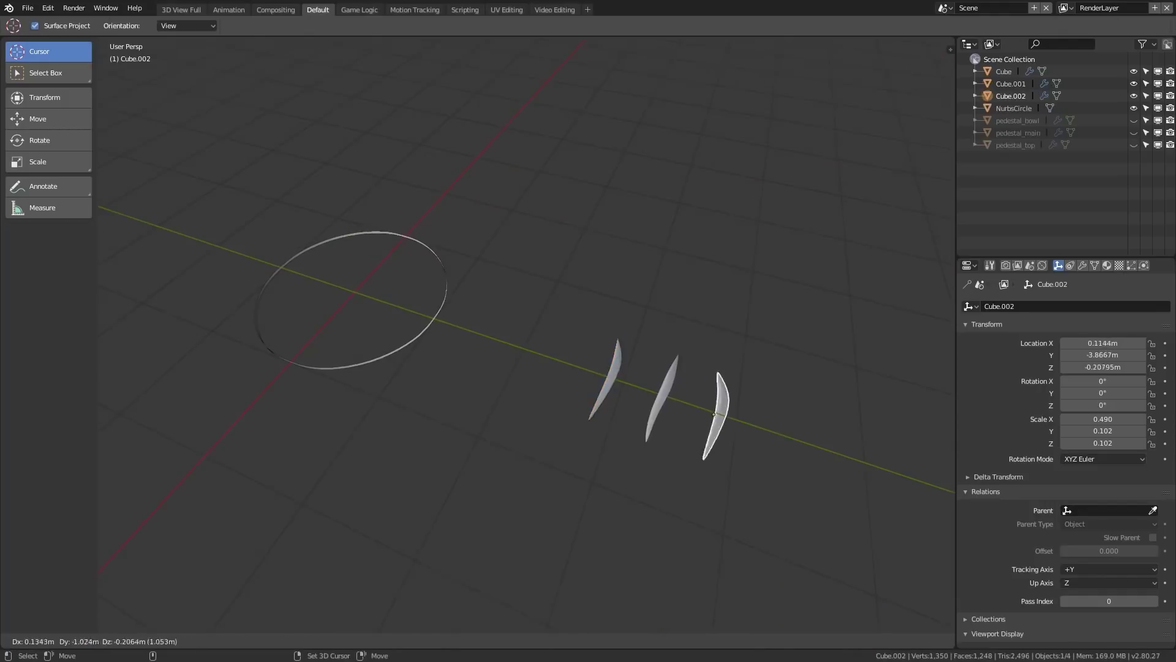
Place the third curved piece beyond the other two at about Y -3.92 m and reshape it by moving vertices in Edit Mode
key("Return")
key("Tab")
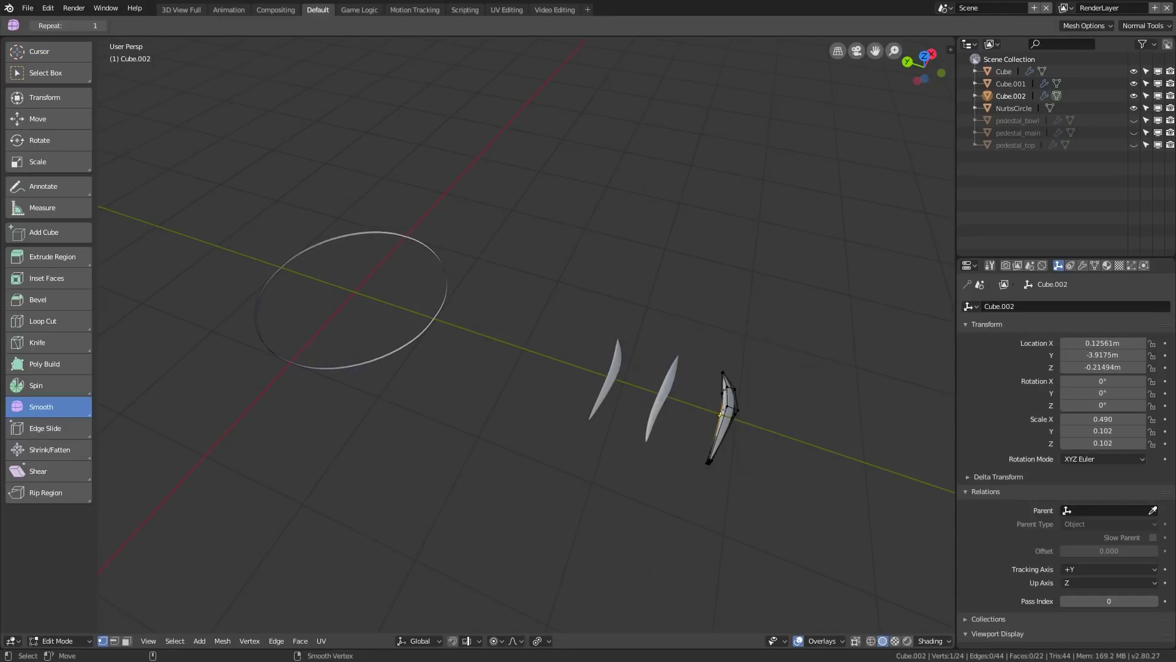
key("g")
key("Return")
key("g")
key("Return")
key("Tab")
key("a")
Move the third piece's middle edge loop with proportional editing to bend it further, and return to Object Mode with nothing selected
middle_click_drag(717, 423, 683, 375)
scroll(735, 423, "up", 3)
left_click(746, 427)
key("Tab")
scroll(748, 424, "down", 2)
middle_click_drag(748, 424, 705, 423)
left_click(603, 368, "alt")
key("g")
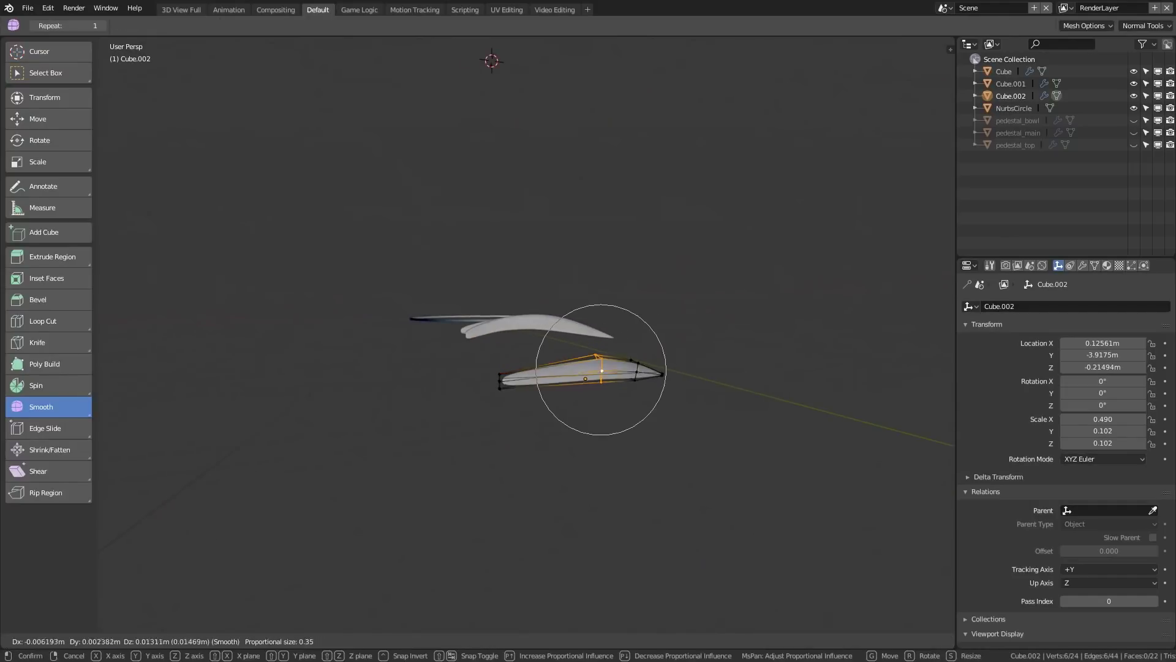
key("Return")
key("Tab")
key("a")
key("a")
middle_click_drag(603, 363, 723, 423)
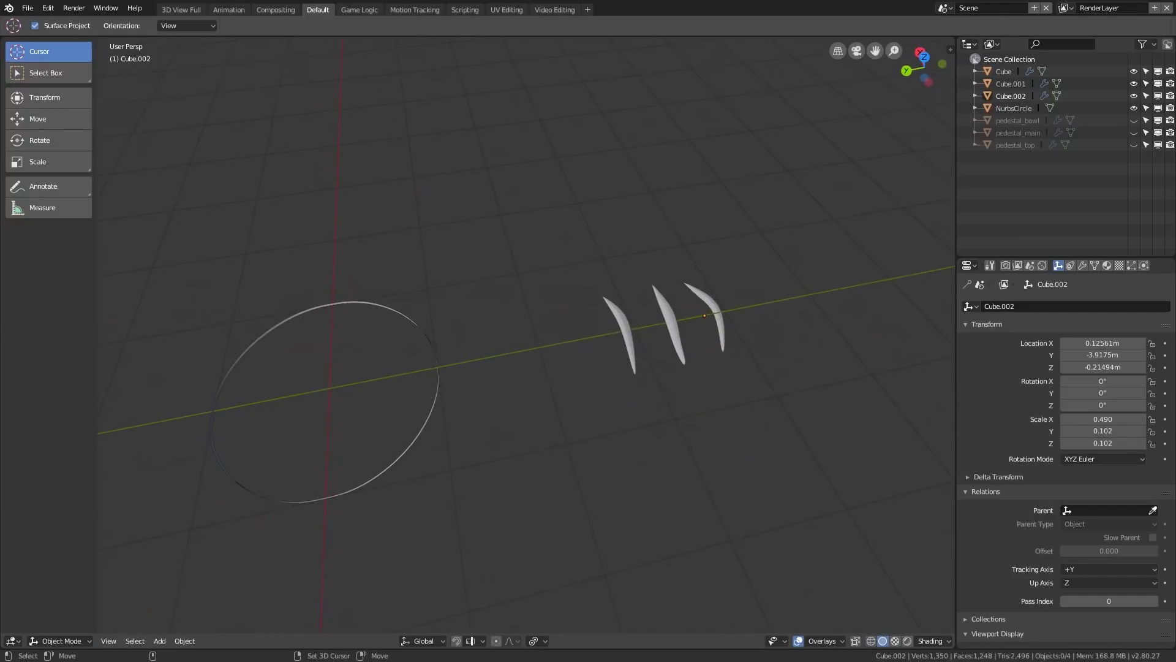
Select the third curved piece and move all its vertices in Edit Mode to bring its blunt end toward the object's origin
right_click(722, 350)
key("alt+Home")
middle_click_drag(723, 350, 598, 334)
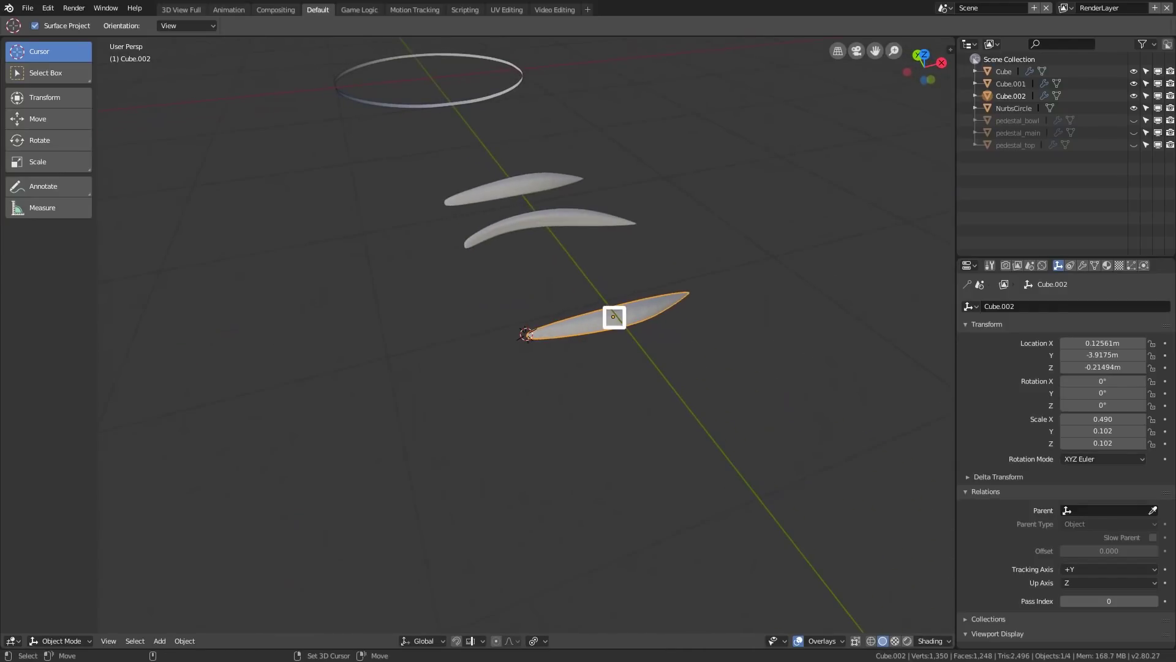
key("ctrl+Tab")
left_click(714, 325)
key("a")
key("a")
key("g")
left_click(796, 309)
middle_click_drag(796, 309, 857, 325)
key("g")
left_click(761, 281)
Turn off proportional editing, finish aligning the third piece's blunt end with its origin, and return to Object Mode
key("o")
key("g")
left_click(633, 296)
key("ctrl+Tab")
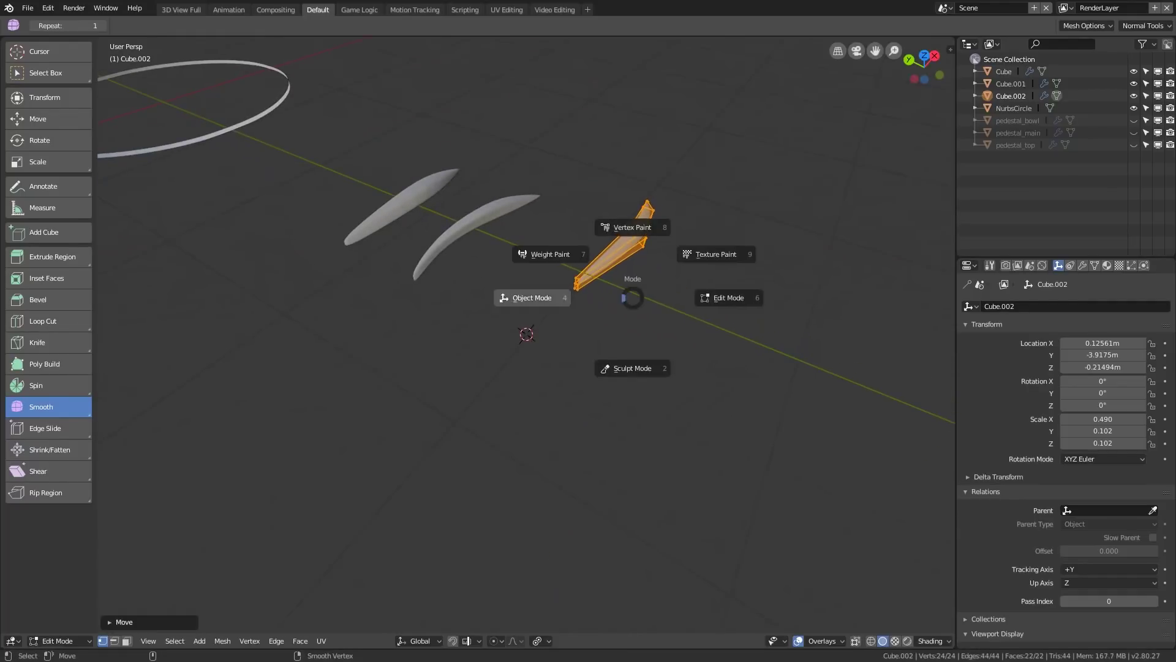
left_click(534, 298)
key("g")
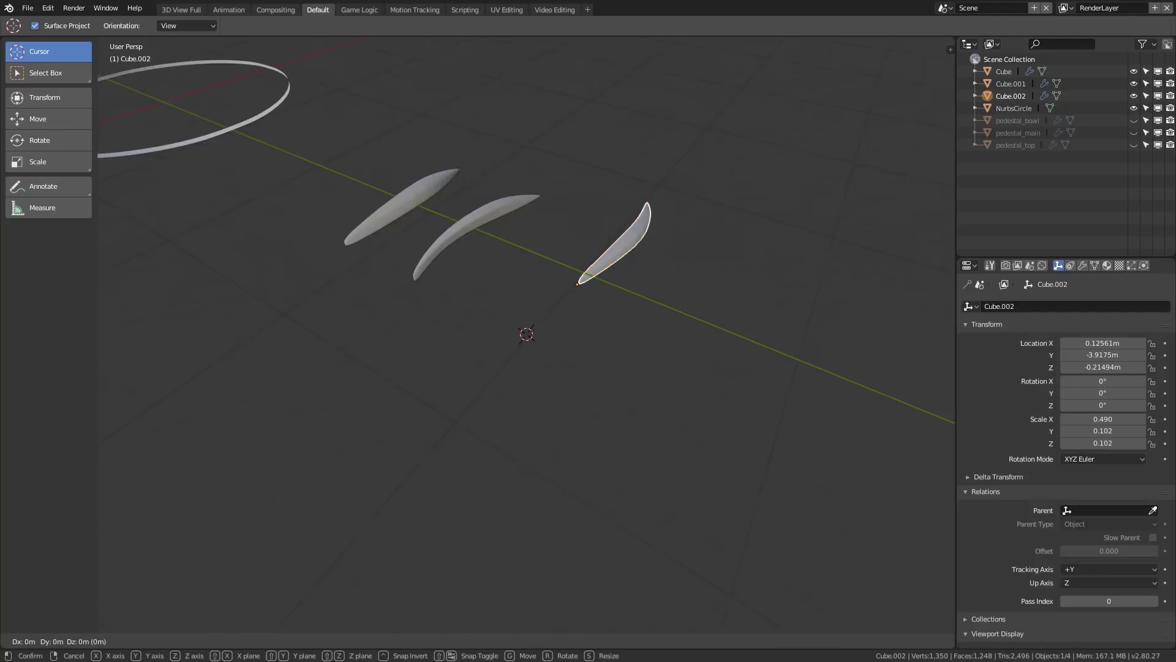
key("Escape")
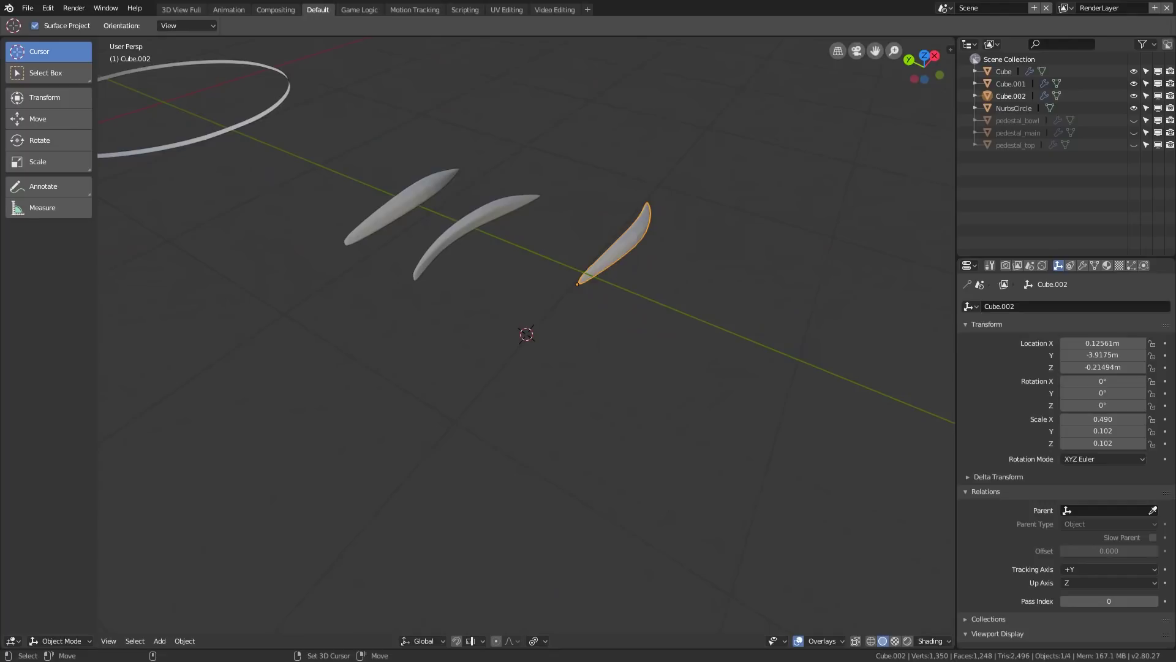
Select all three curved pieces together, leaving the circle unselected
left_click(401, 209)
scroll(401, 209, "down", 4)
middle_click_drag(401, 210, 447, 202)
middle_click_drag(447, 202, 601, 208, "shift")
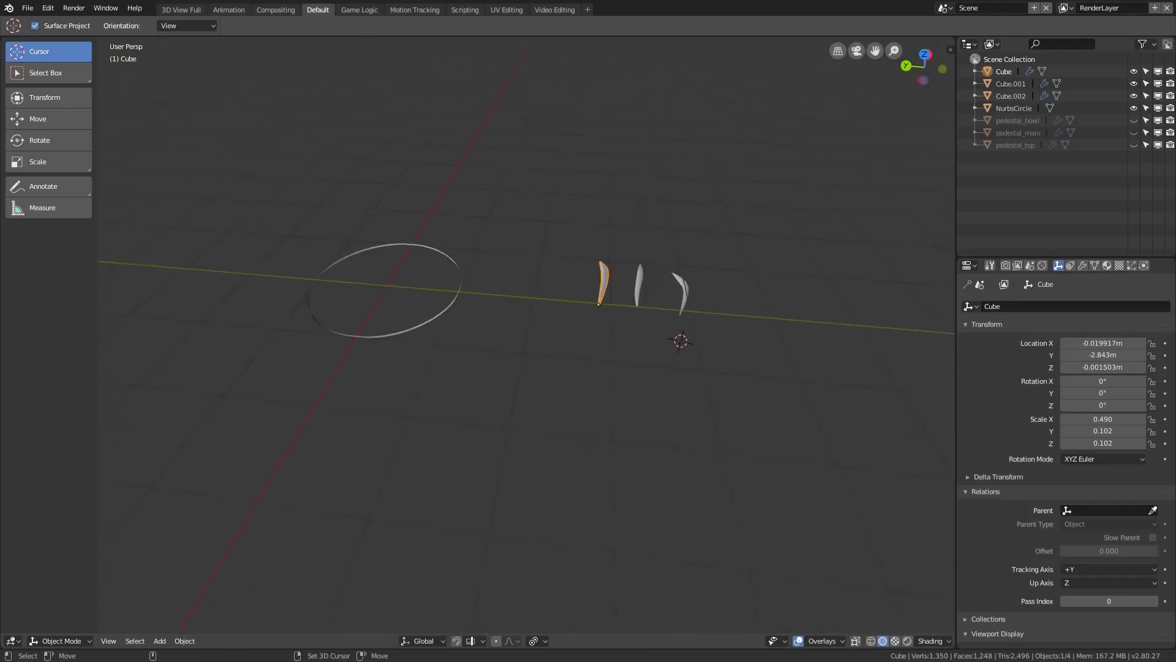
scroll(601, 208, "up", 4)
left_click(385, 267)
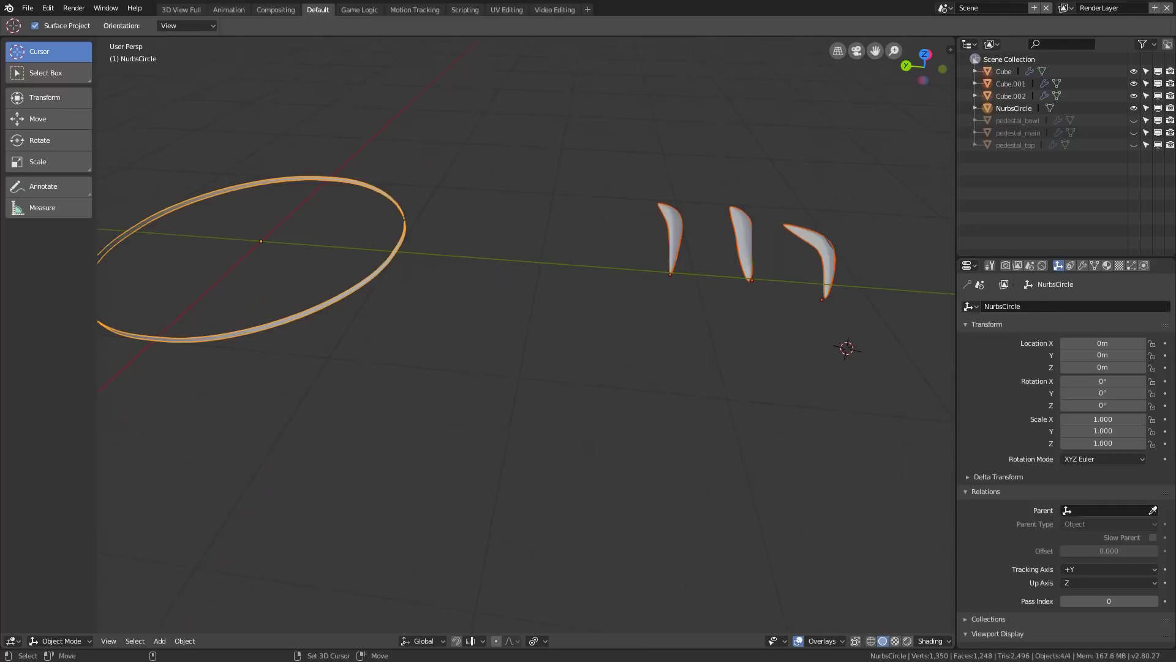
left_click(675, 230)
left_click(743, 236, "shift")
left_click(825, 248, "shift")
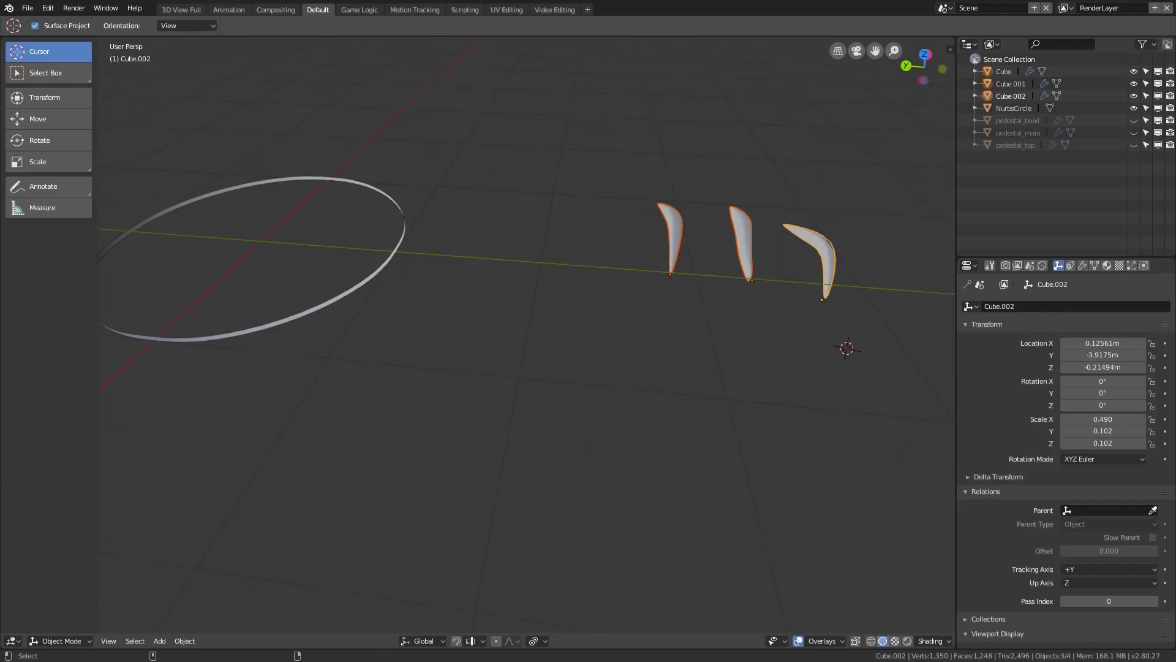
Create a new collection from the three selected pieces and name it leaf_grp
key("ctrl+g")
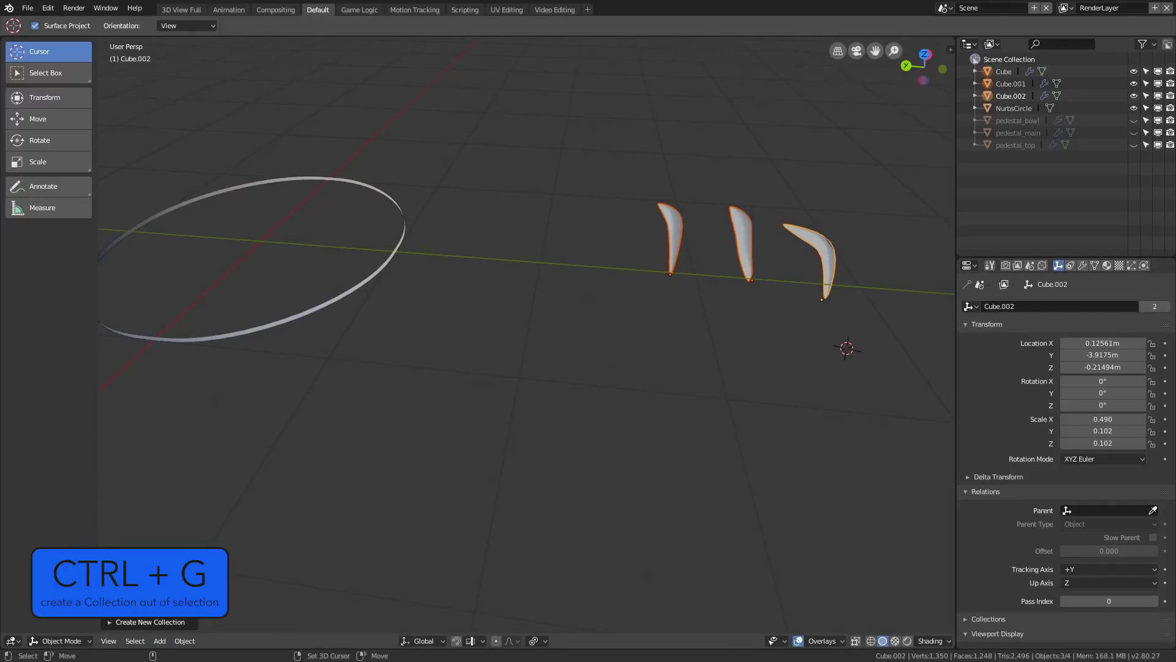
left_click(150, 621)
left_click(221, 619)
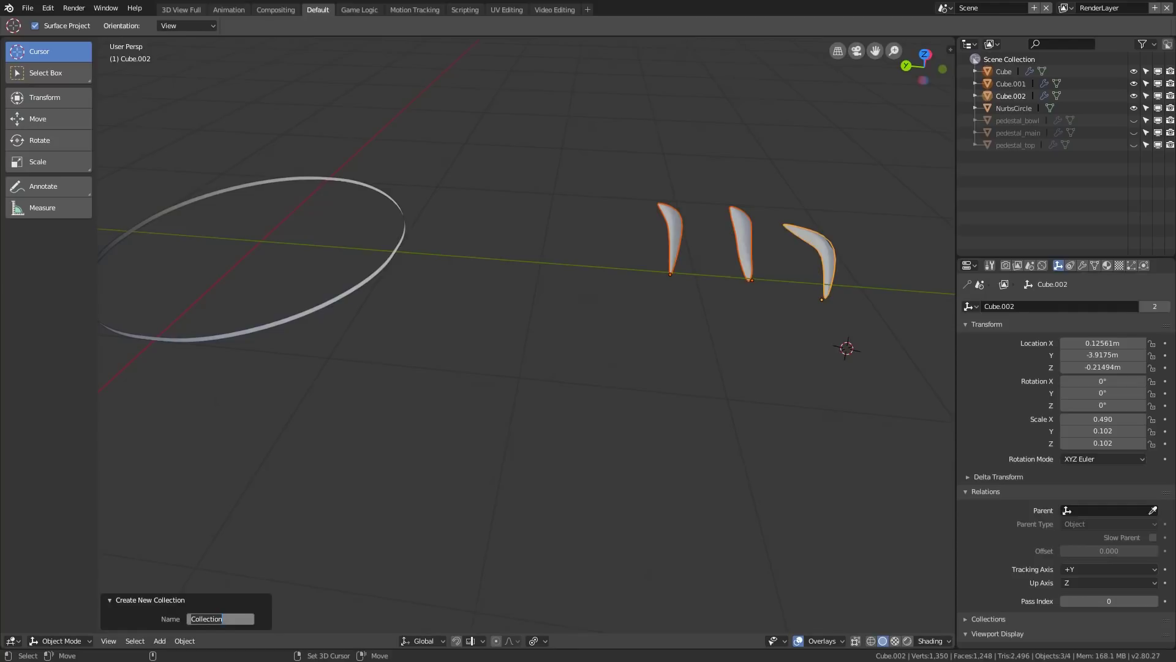
type("le")
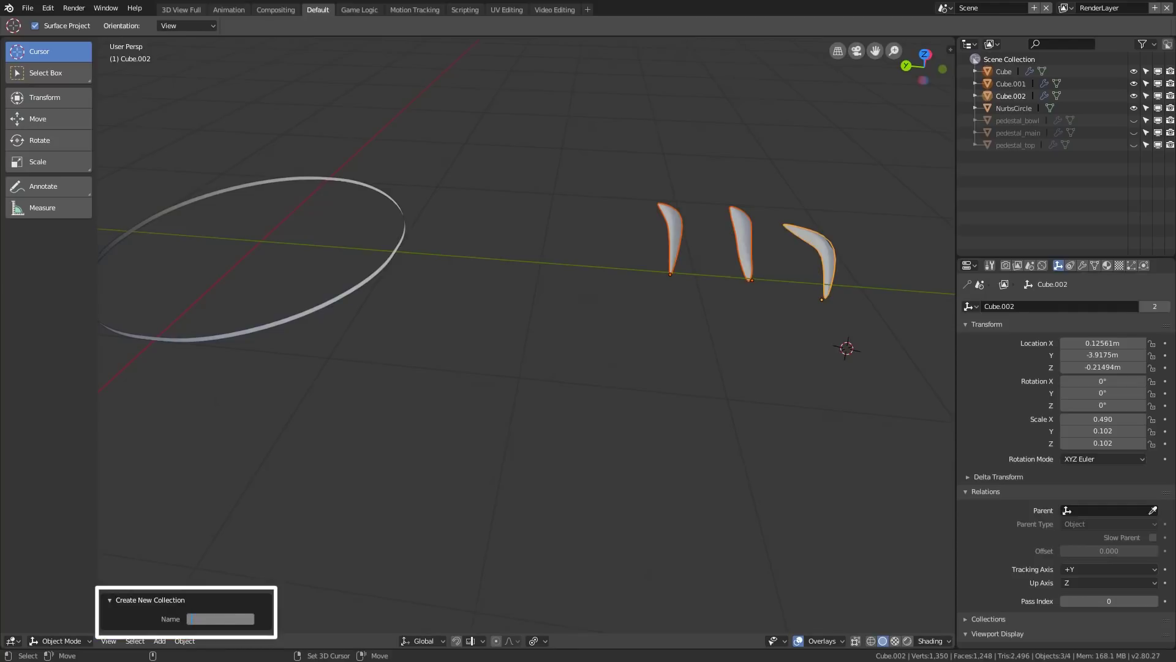
type("af_grp")
key("Return")
Add a new particle system to the circle and name it leaf_circle_particles
left_click(184, 338)
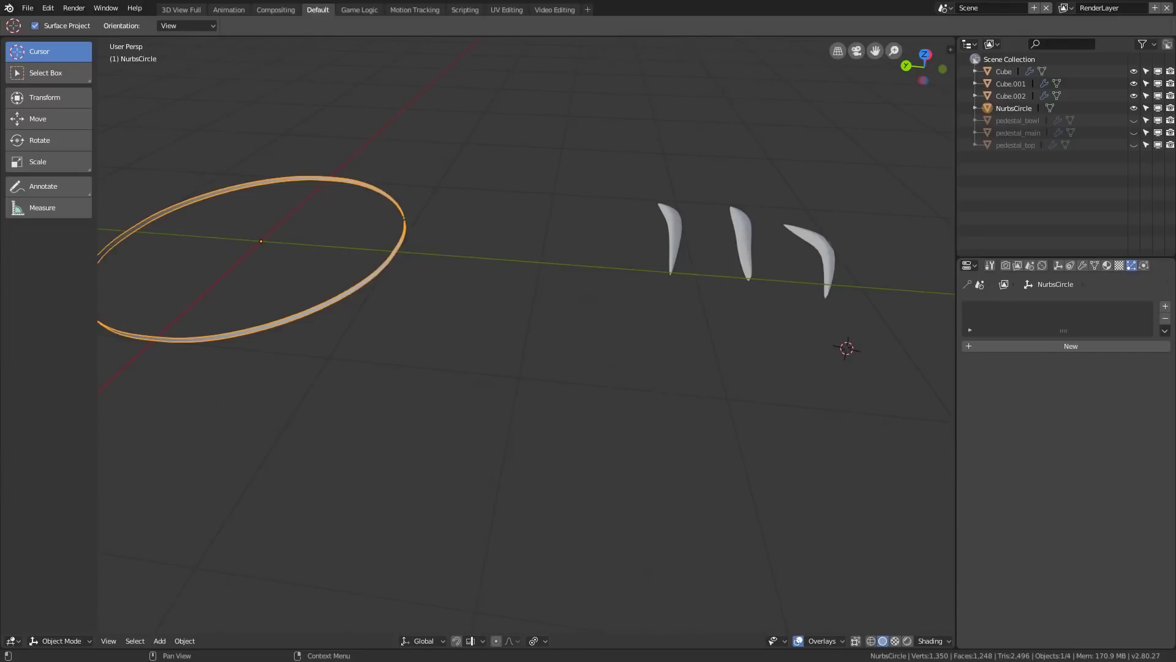
left_click(1070, 346)
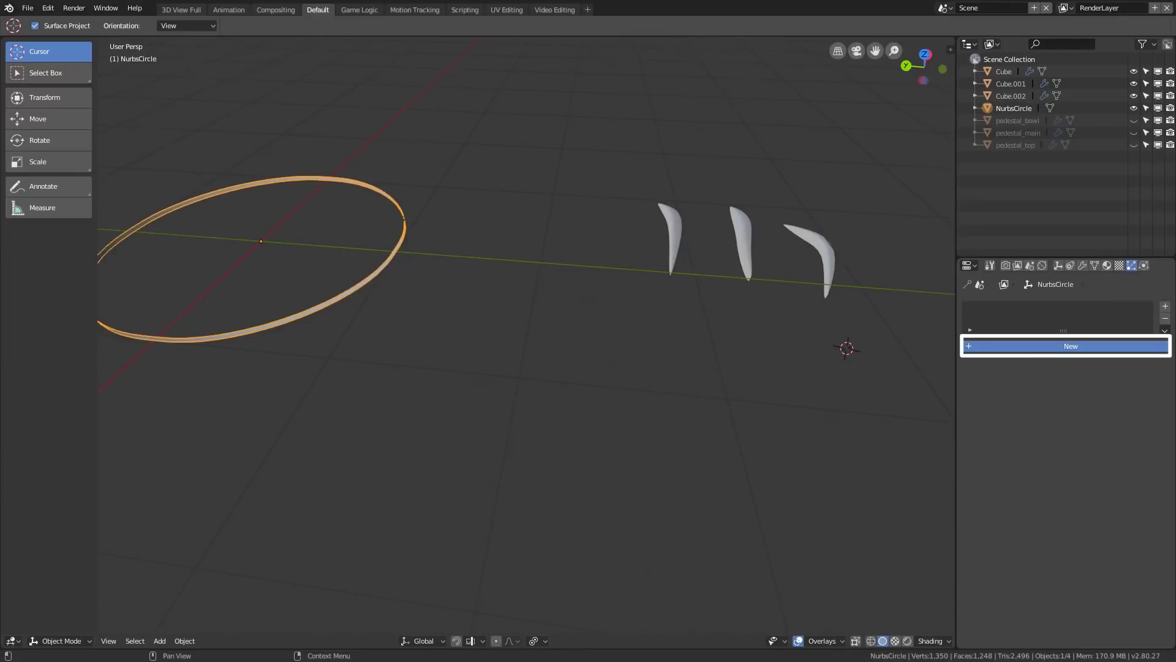
double_click(1017, 310)
type("leaf_circle_particles")
key("Return")
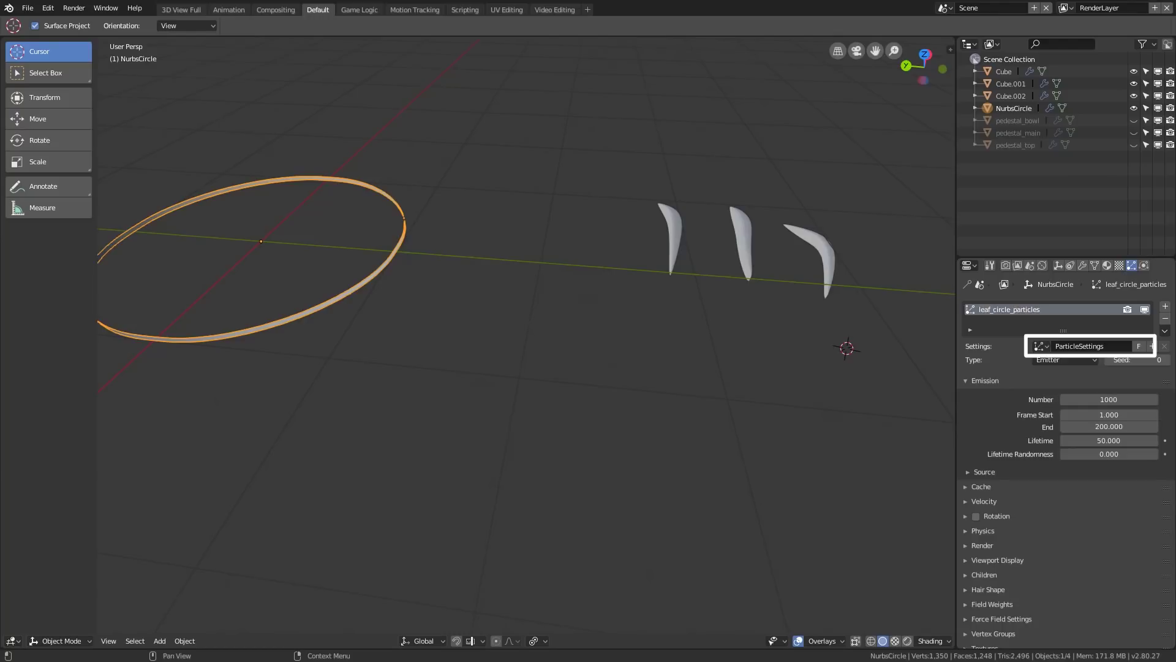
Rename the particle system's settings data-block as leaf_circle_particles
left_click(1092, 346)
type("leaf_circle_particles")
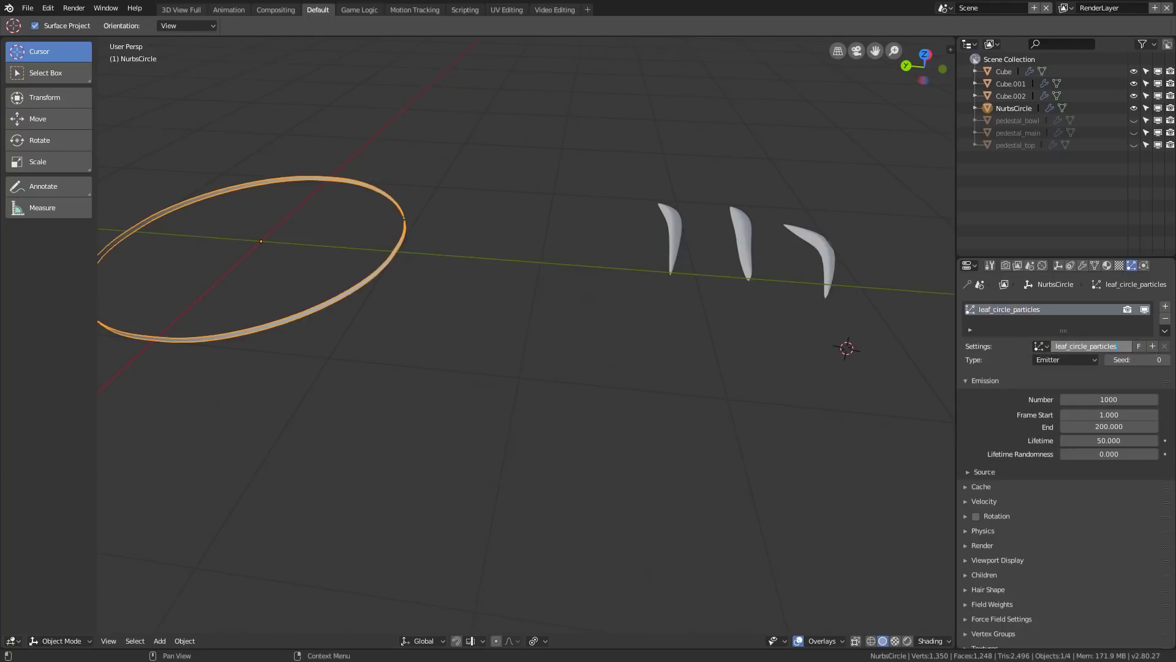
key("Return")
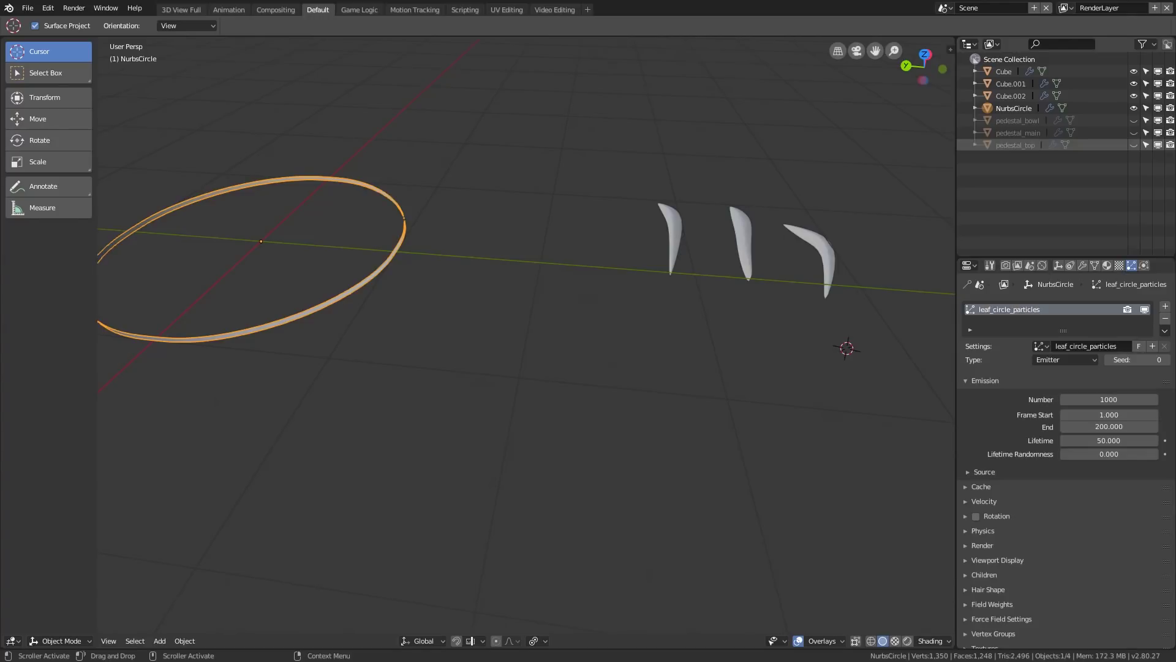
Set the particle system type to Hair and enable its Advanced settings
scroll(1109, 398, "down", 2)
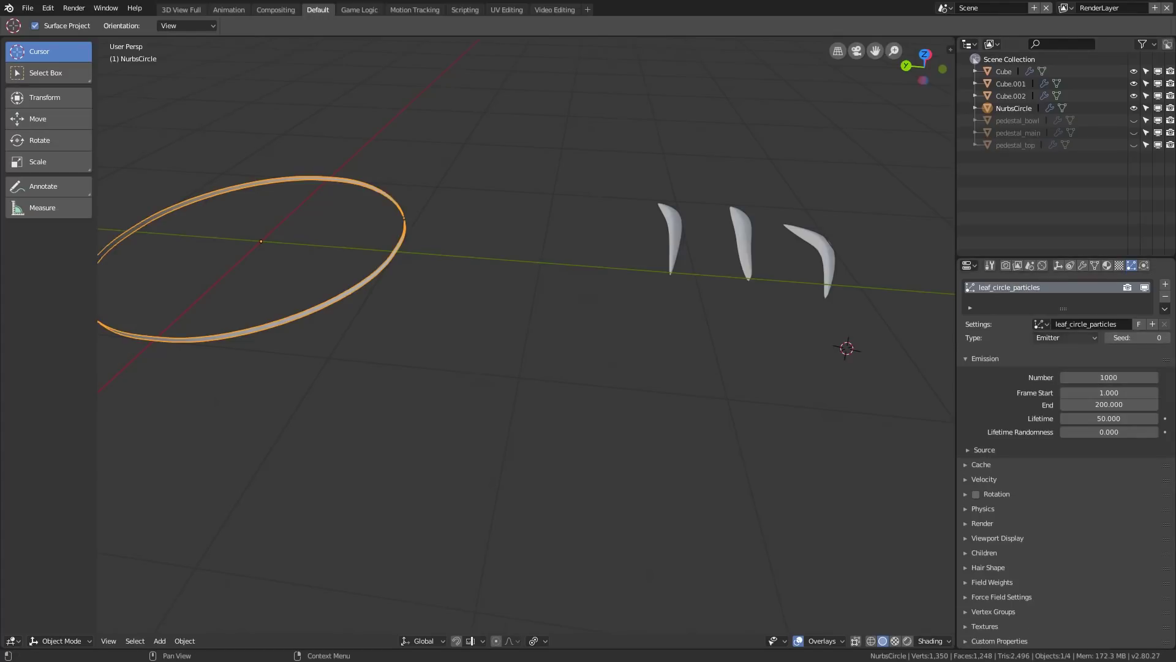
left_click(1066, 337)
left_click(1066, 309)
left_click(1036, 375)
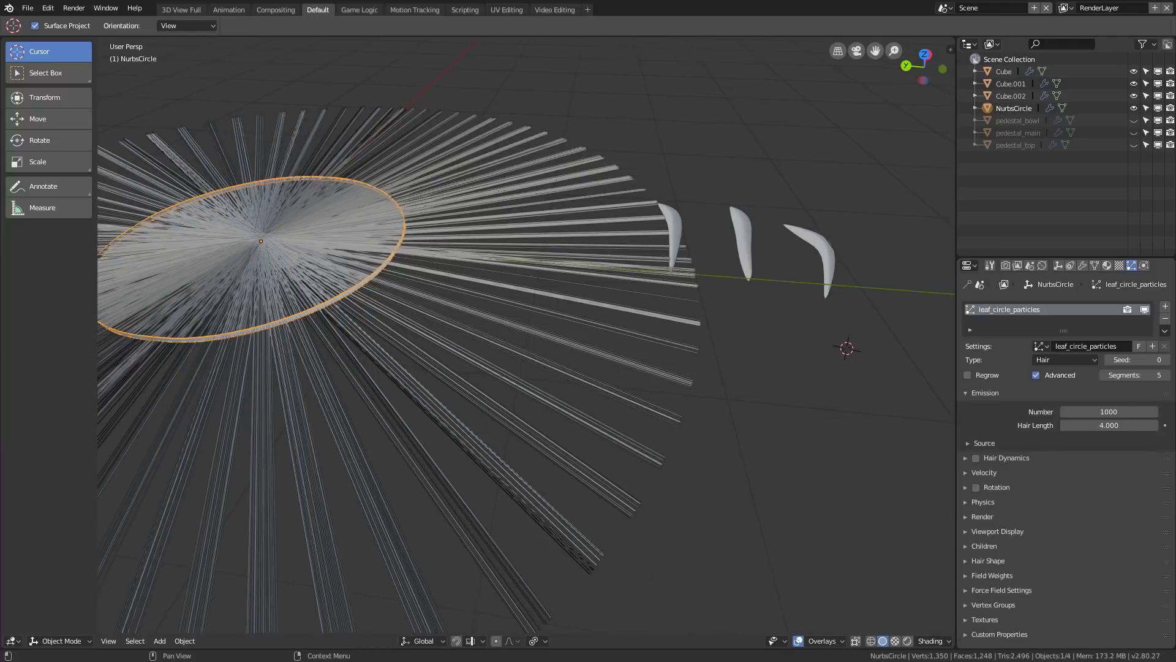
Set the hair particles to render as a Collection
left_click(982, 517)
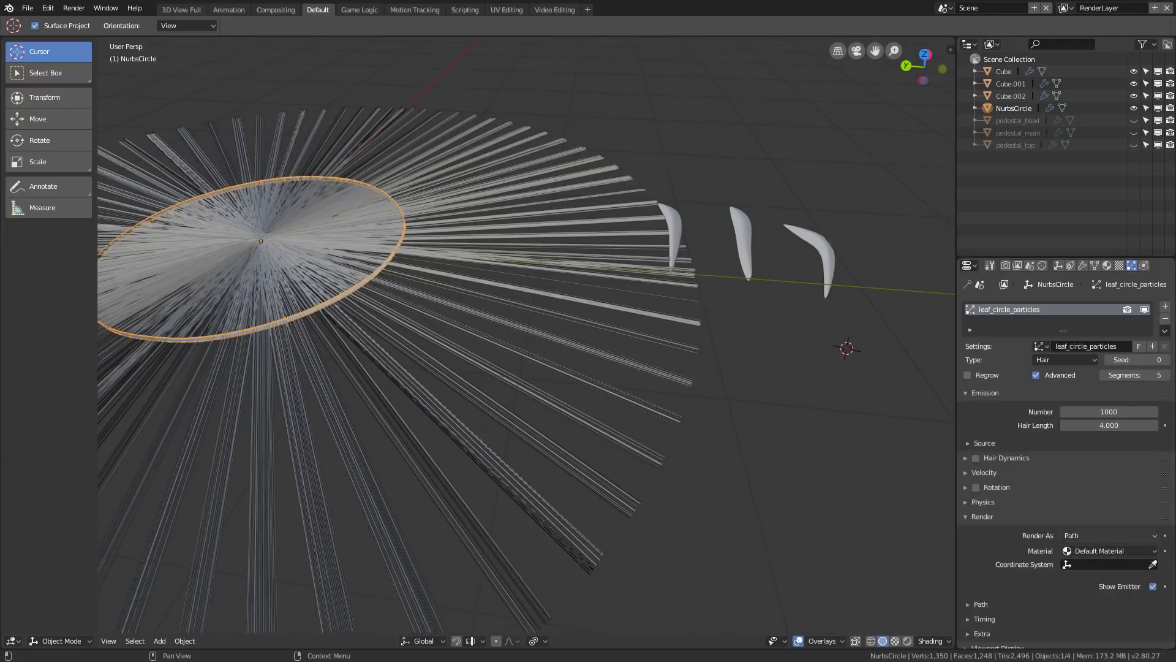
left_click(1108, 535)
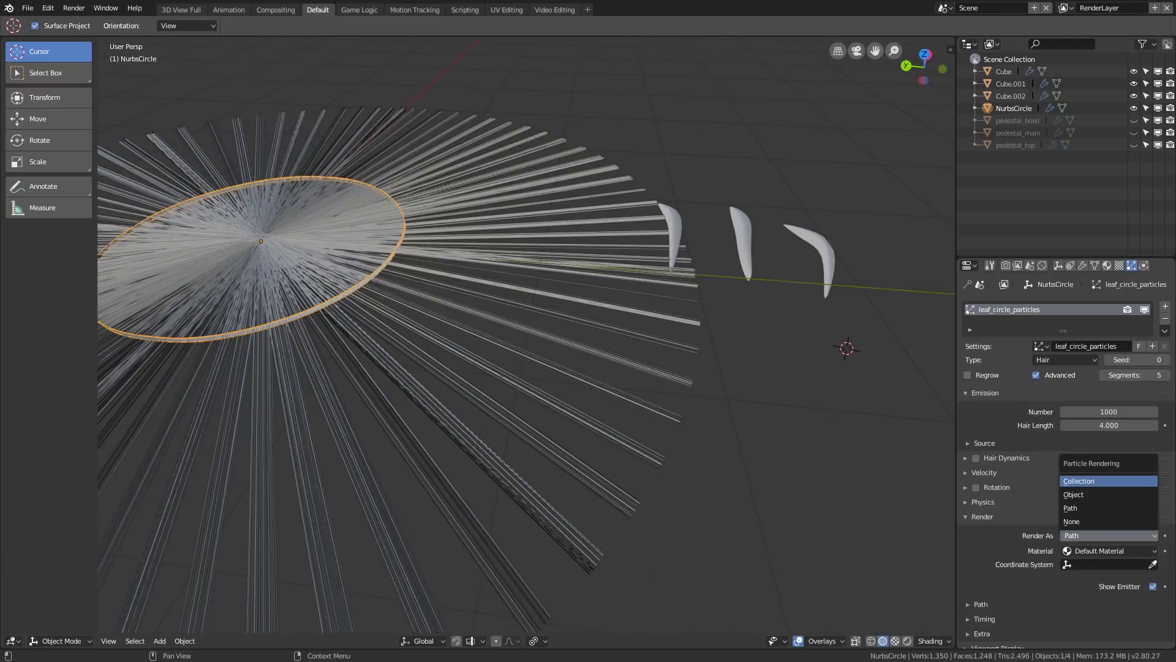
left_click(1078, 481)
scroll(526, 334, "down", 3)
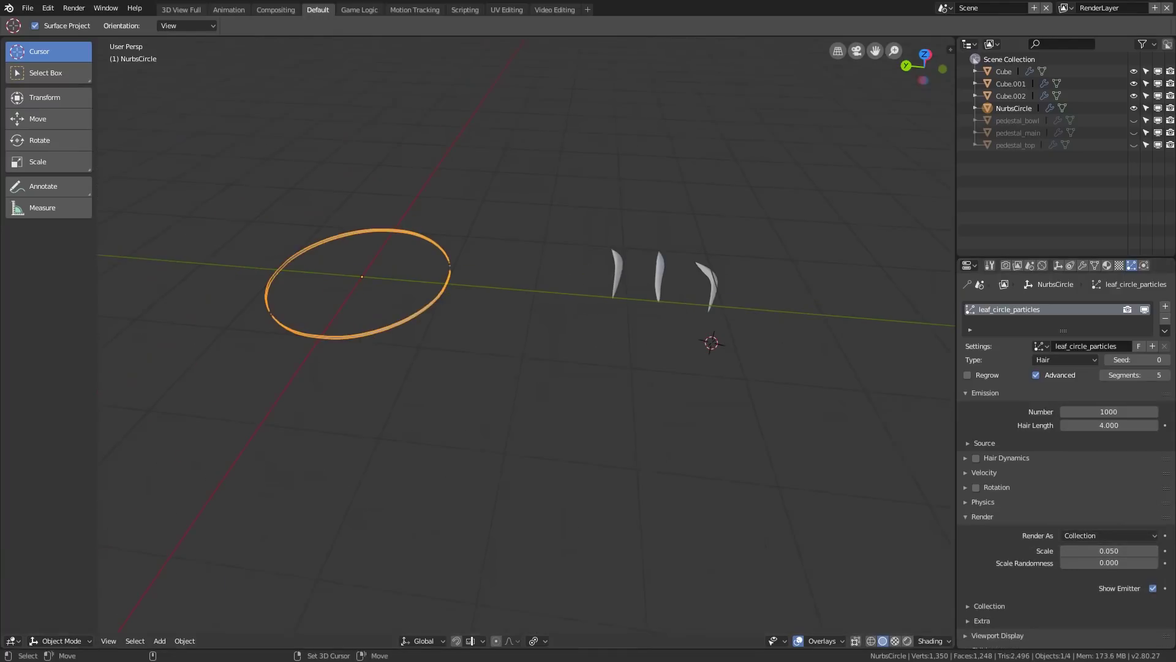
Assign leaf_grp as the collection the hair particles render on the circle
scroll(1065, 490, "down", 5)
left_click(989, 483)
left_click(1067, 503)
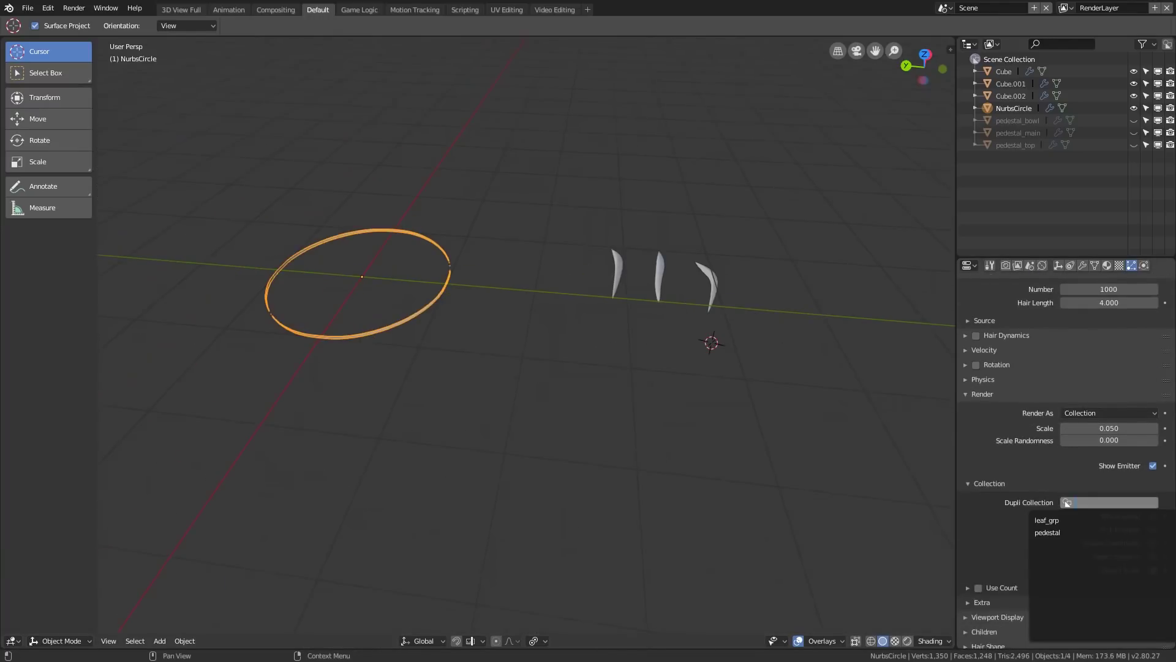
left_click(1047, 520)
scroll(527, 334, "up", 4)
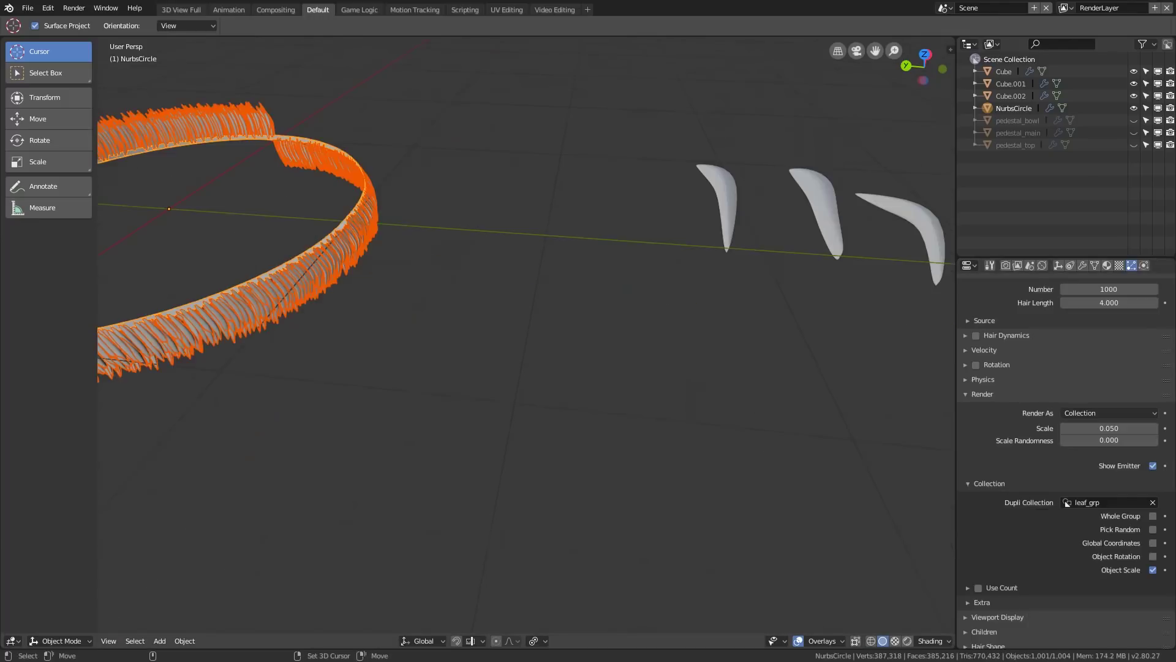
scroll(527, 334, "down", 2)
middle_click_drag(527, 334, 502, 317)
middle_click_drag(778, 373, 754, 383)
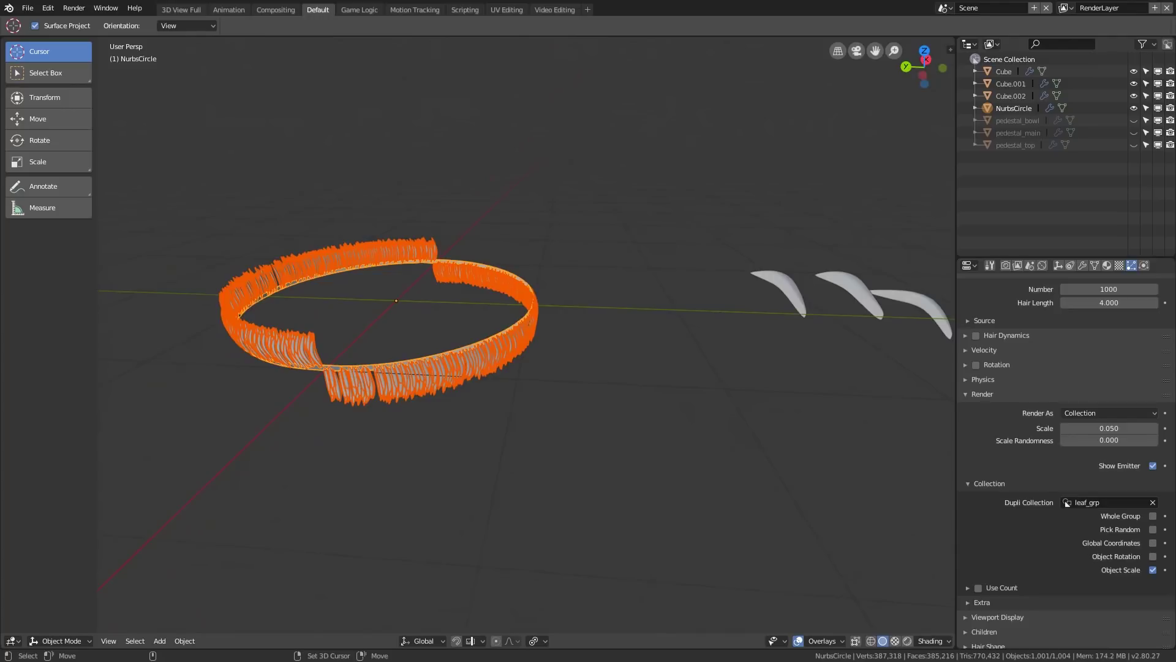
Recalculate the normals of the circle mesh in Edit Mode and return to Object Mode
key("ctrl+Tab")
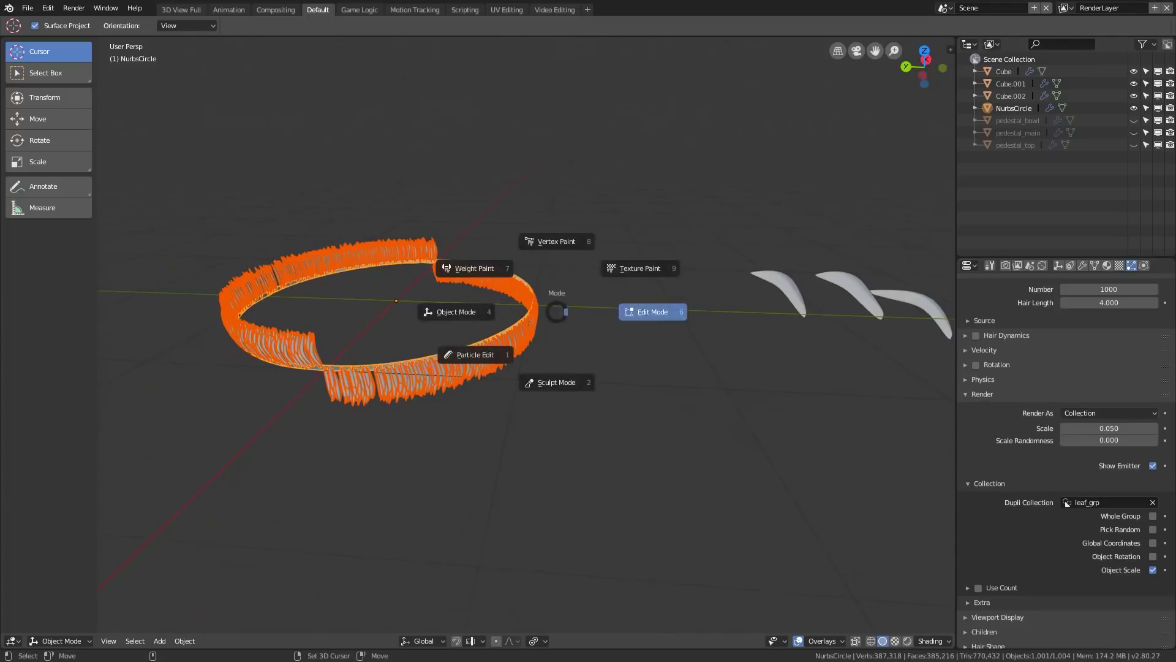
left_click(651, 312)
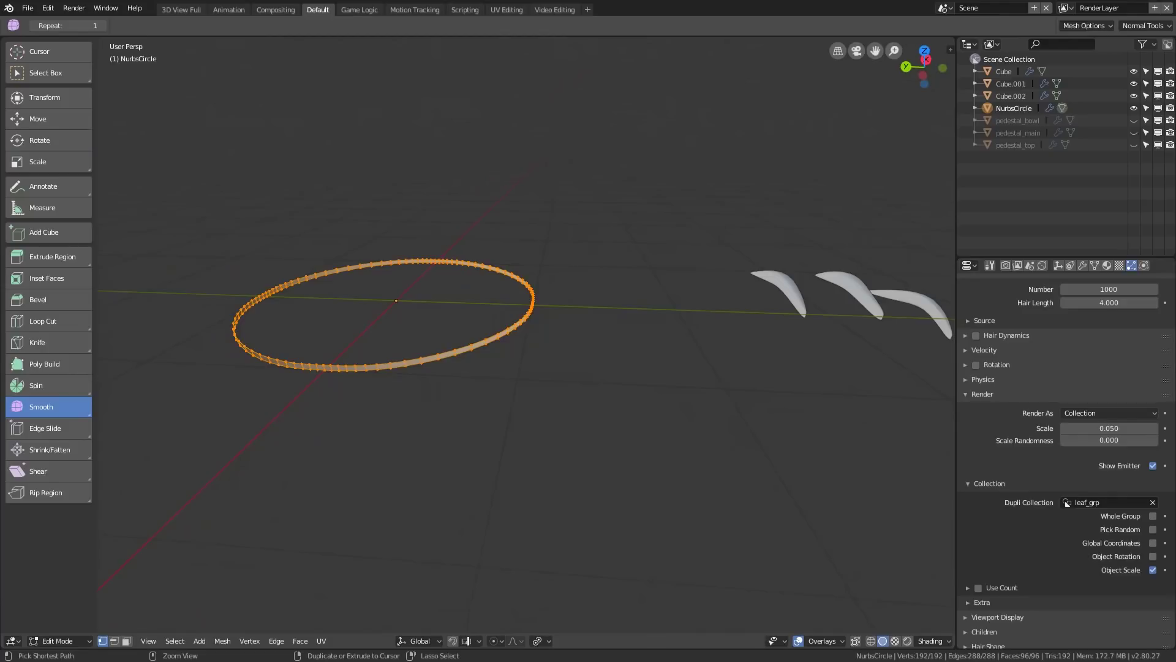
key("ctrl+n")
key("ctrl+Tab")
left_click(470, 255)
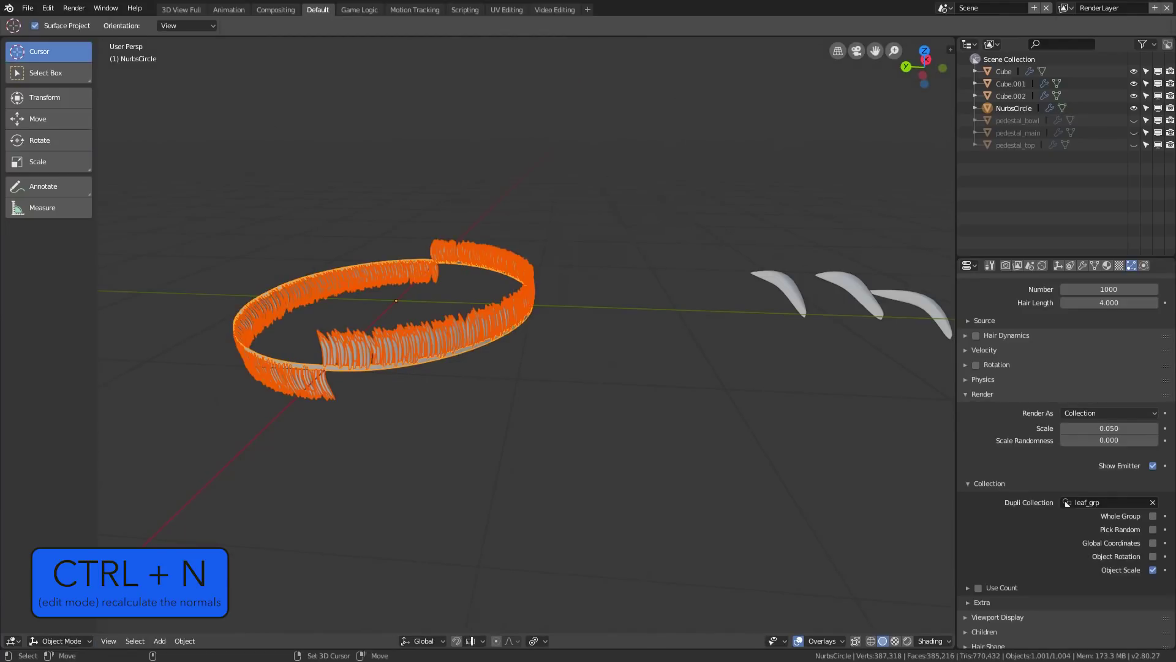
Enable particle rotation with the orientation axis set to Normal and Randomize set to 0.316
scroll(1066, 459, "up", 3)
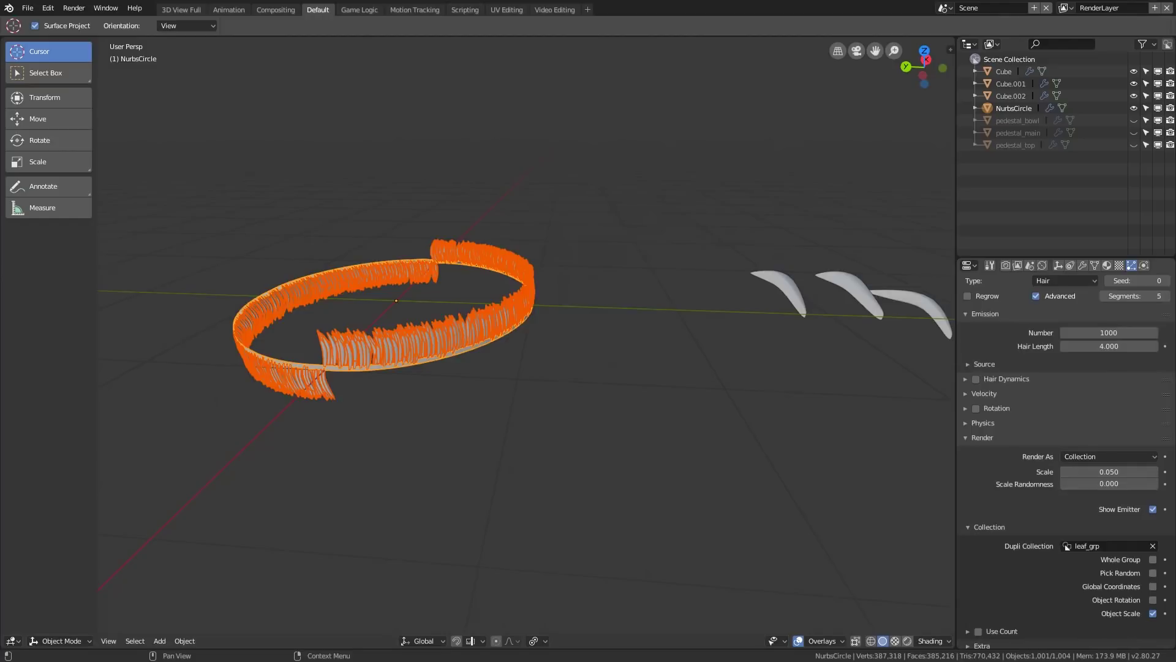
left_click(980, 438)
left_click(995, 487)
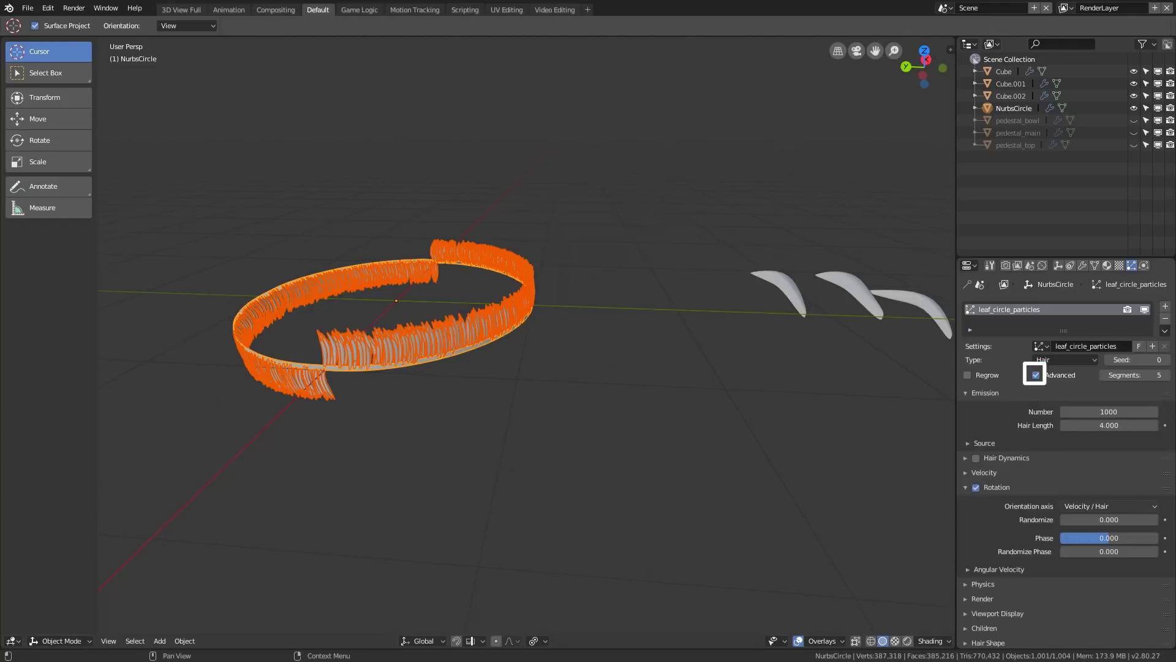
left_click(1109, 507)
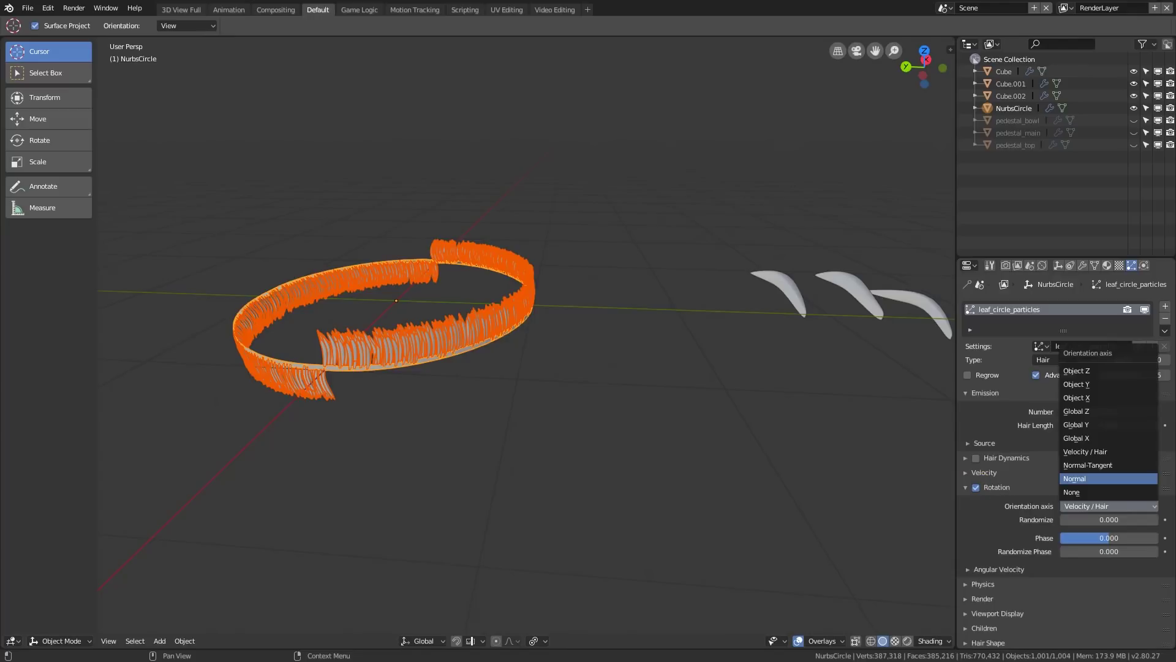
key("Return")
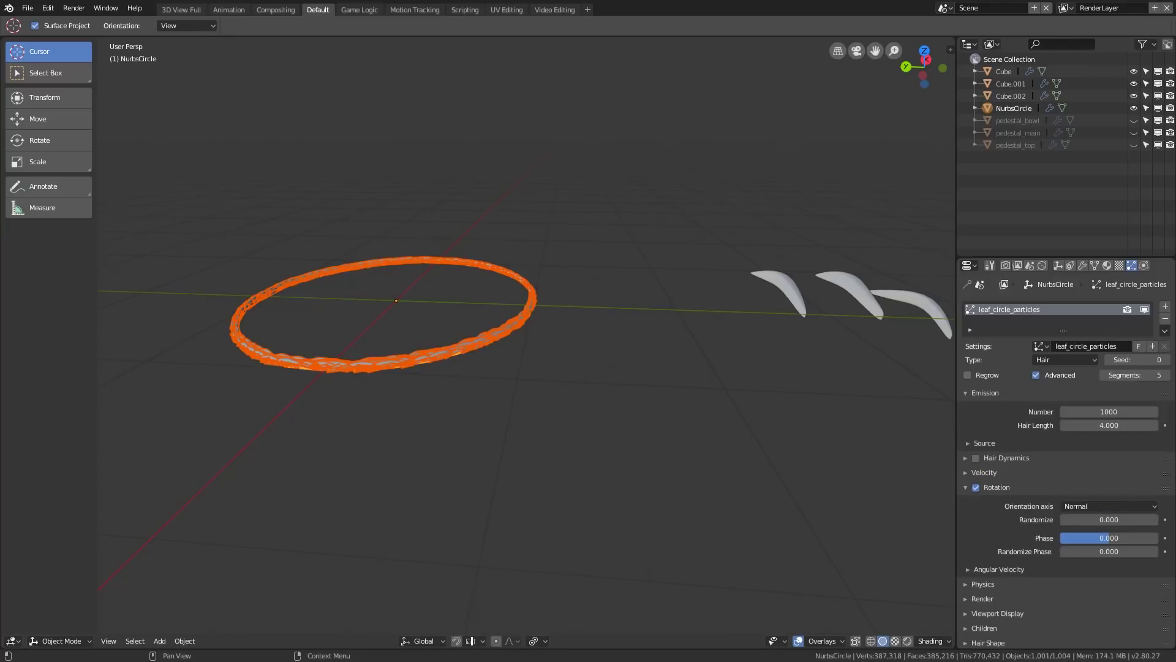
left_click_drag(1106, 520, 1138, 519)
middle_click_drag(674, 318, 585, 395)
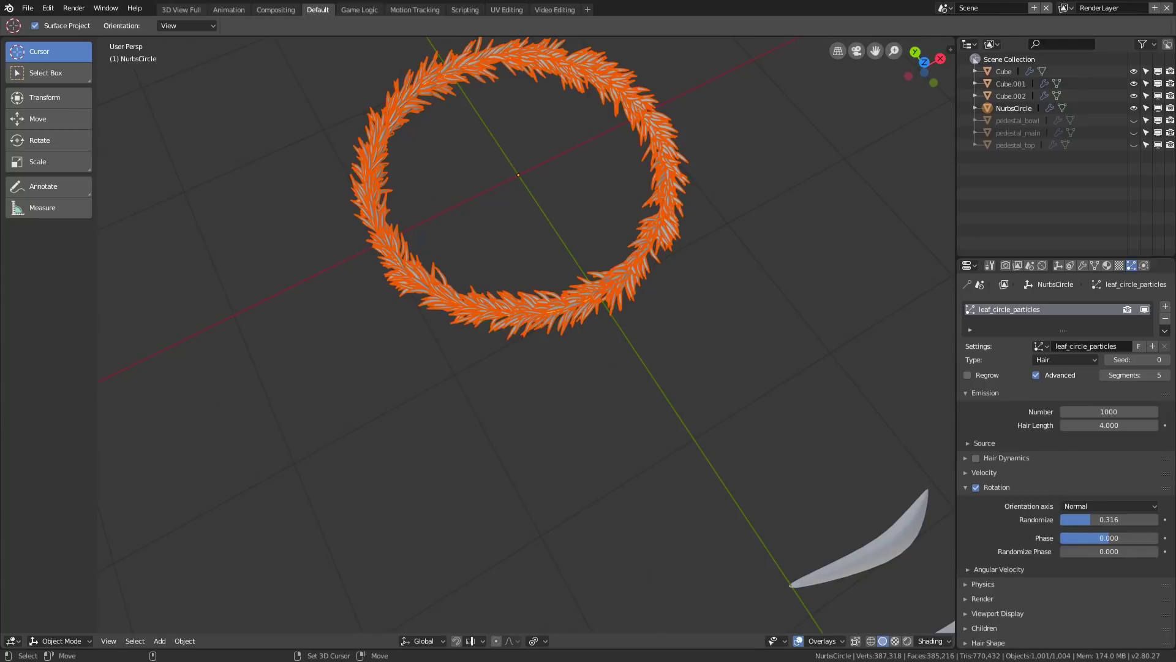
In Edit Mode, move one circle vertex about 0.12 m outward with smooth proportional editing at size 1.611
key("ctrl+Tab")
left_click(680, 291)
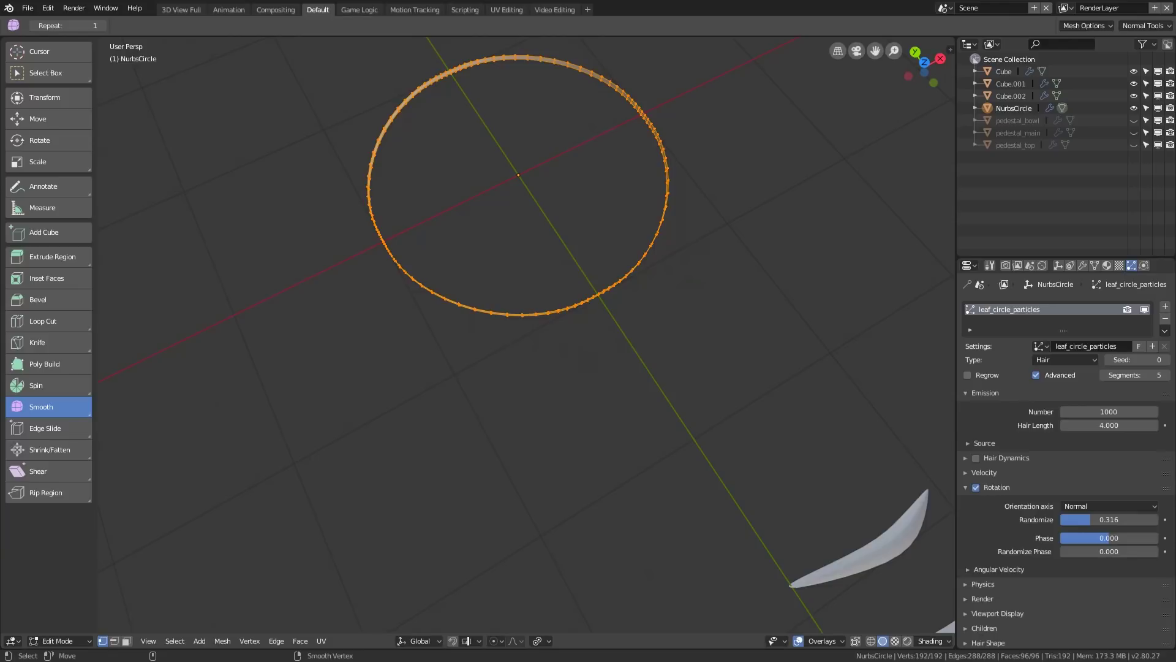
left_click(598, 295)
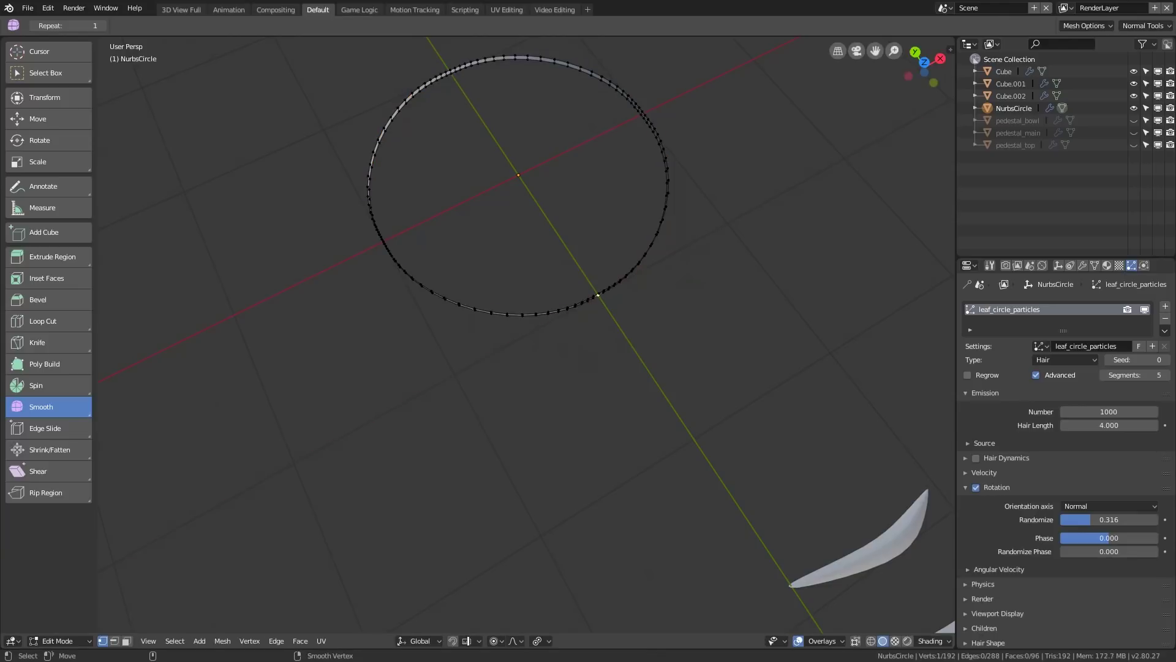
key("g")
scroll(601, 297, "down", 15)
left_click(611, 310)
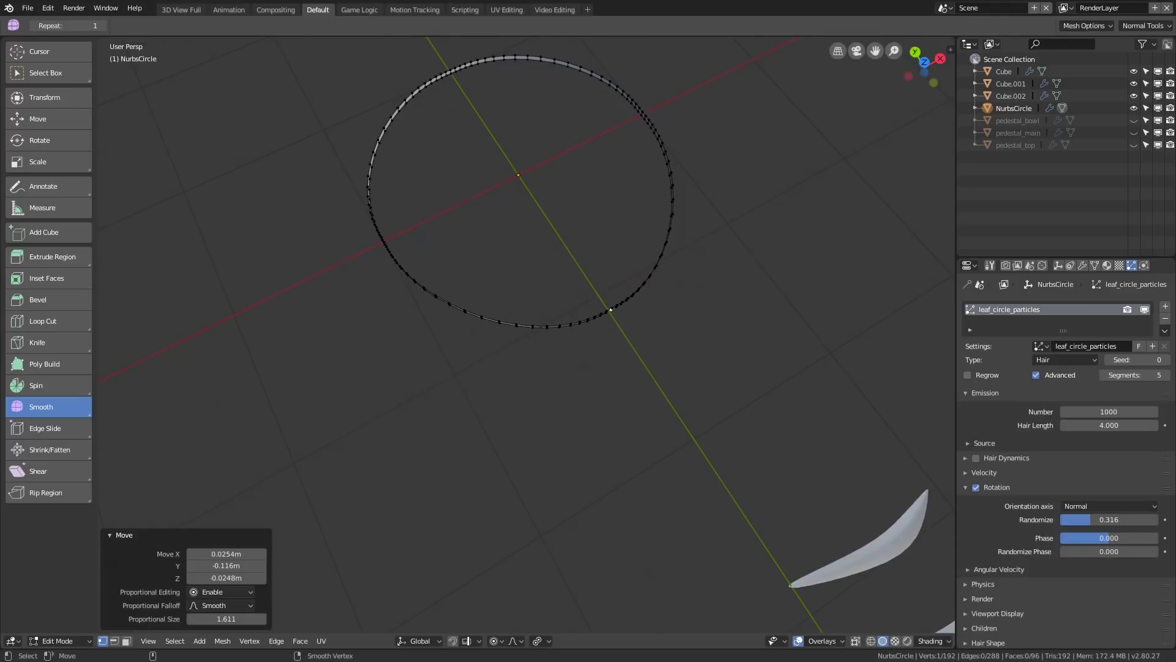
Pull the same vertex about 0.14 m outward along global Y with proportional size 0.62 and return to Object Mode
key("g")
scroll(611, 310, "up", 10)
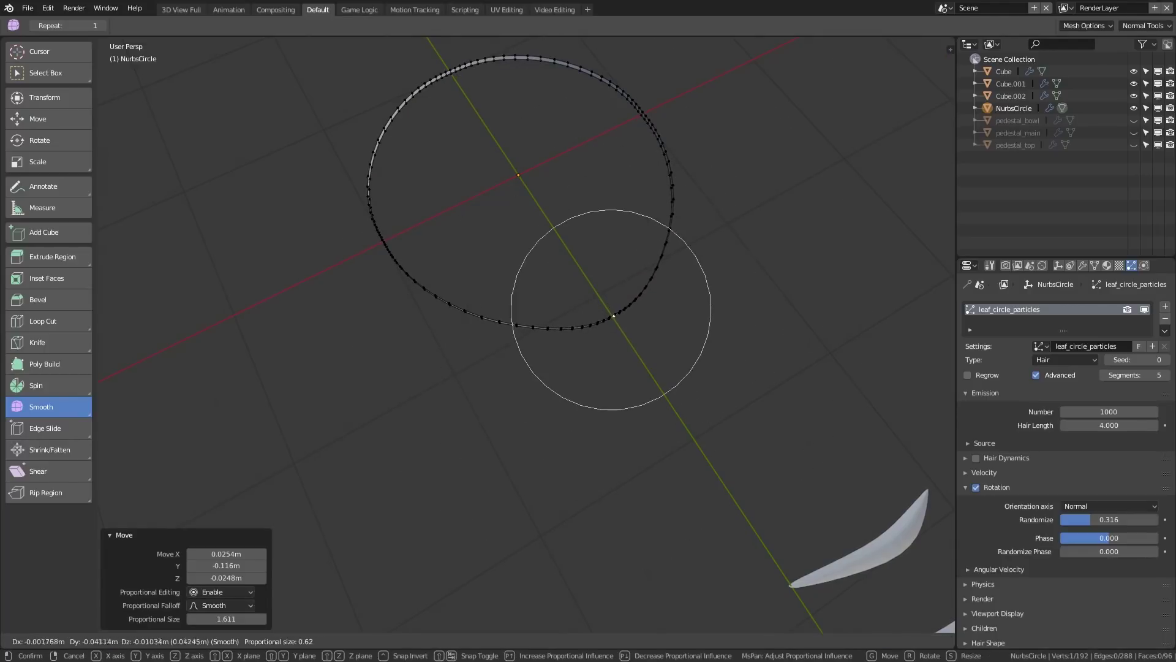
key("x")
key("y")
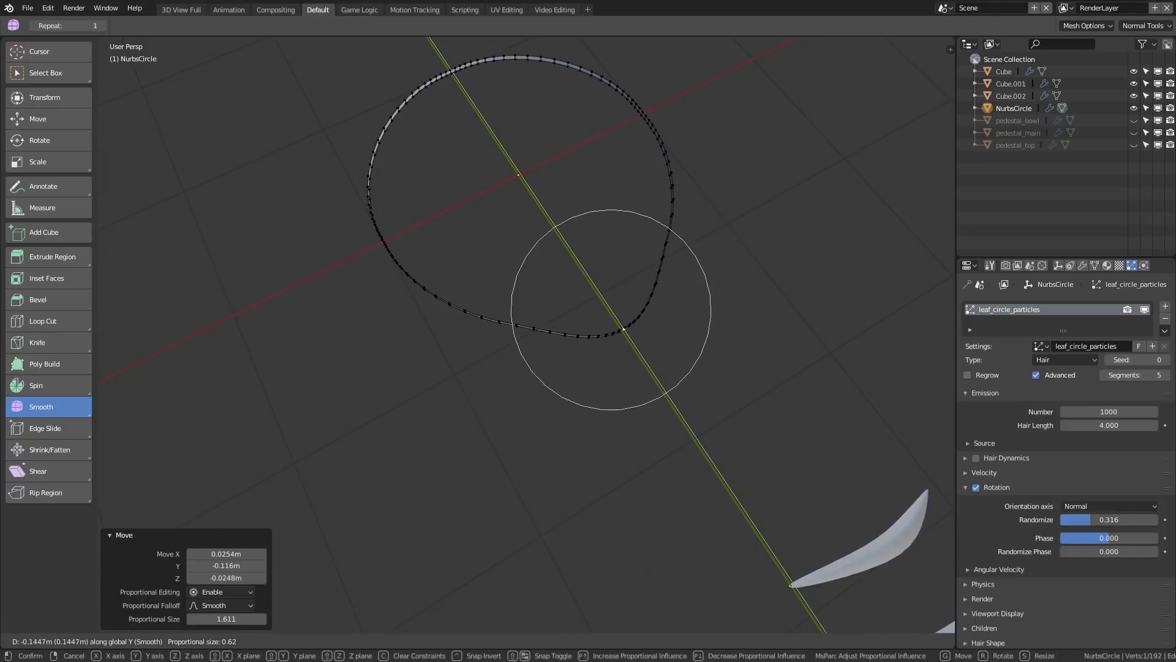
key("Return")
key("ctrl+Tab")
left_click(584, 332)
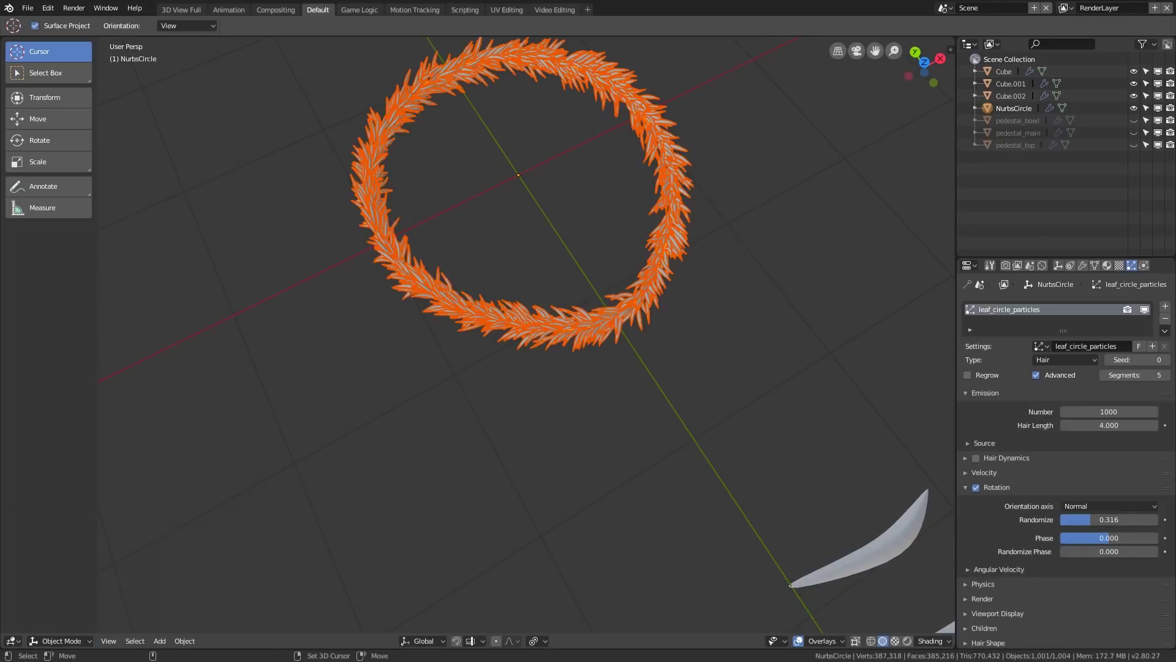
scroll(638, 506, "down", 6)
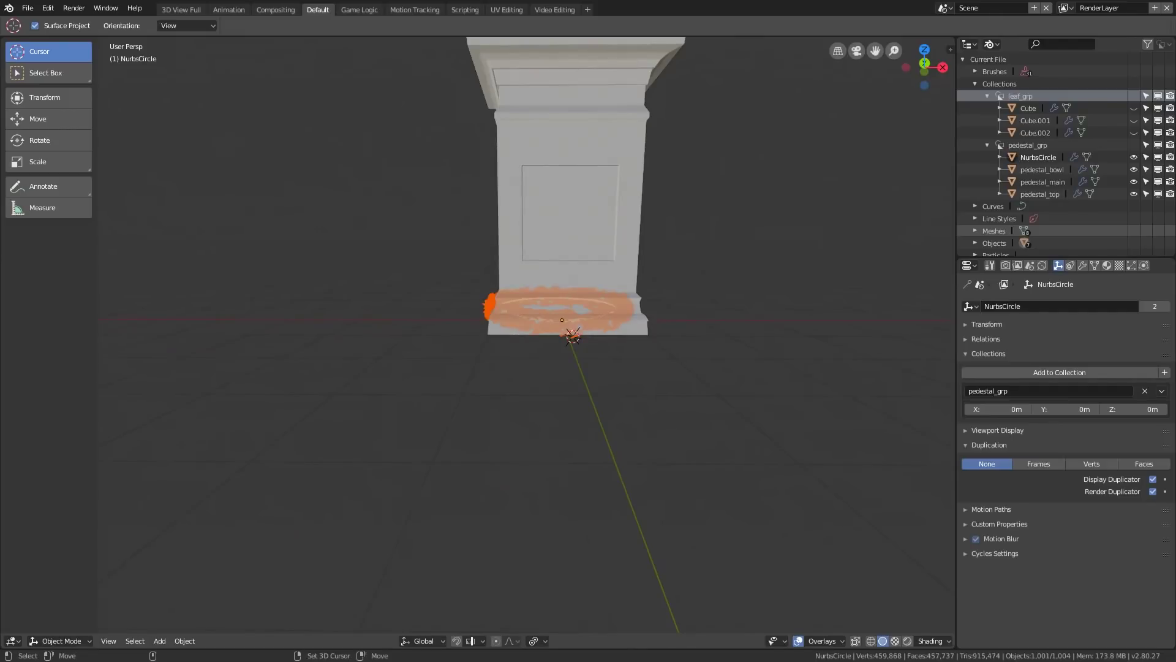
Enable Align Rotation for face snapping and snap the leaf circle onto the upper front of the pedestal
left_click(482, 641)
left_click(441, 587)
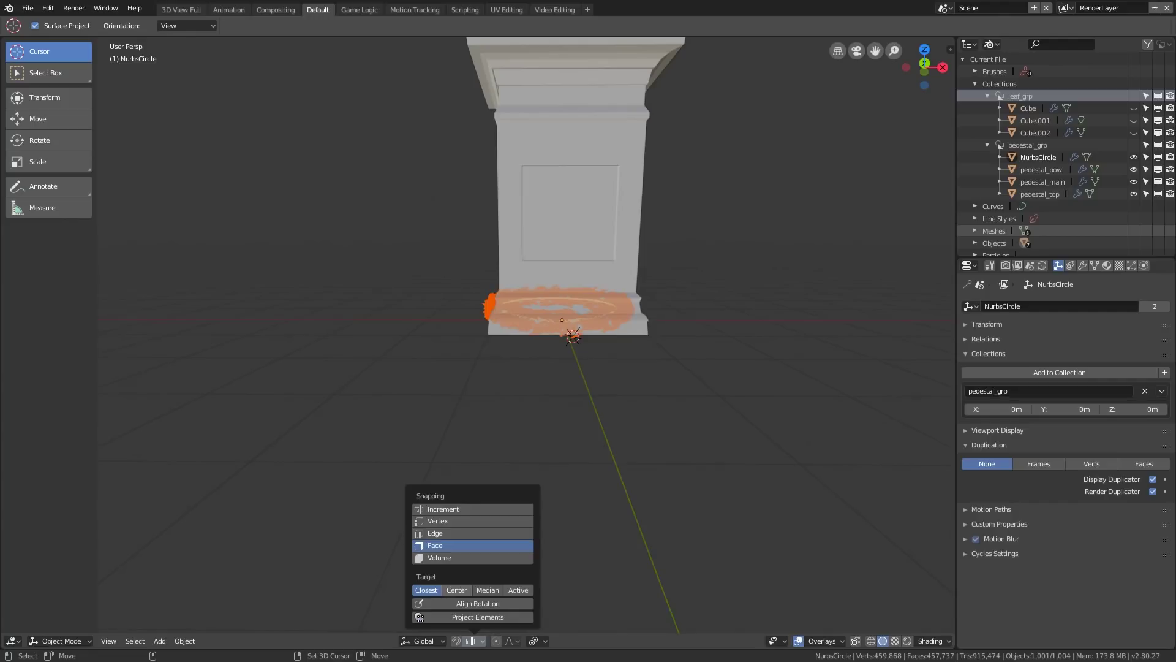
left_click(478, 604)
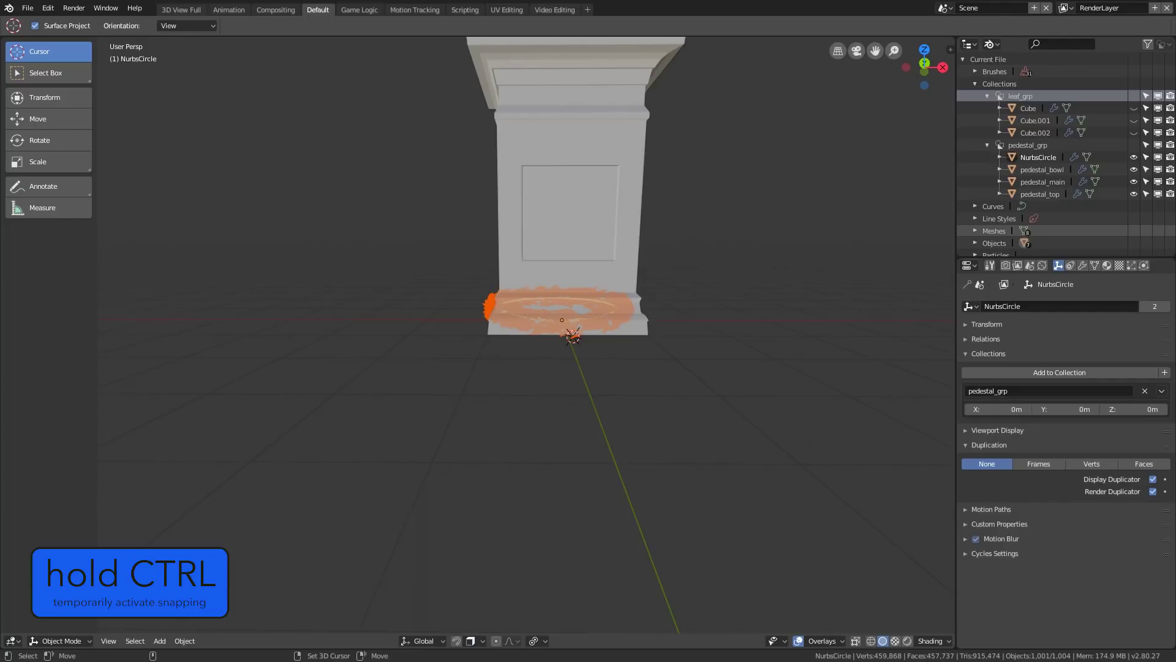
key("g")
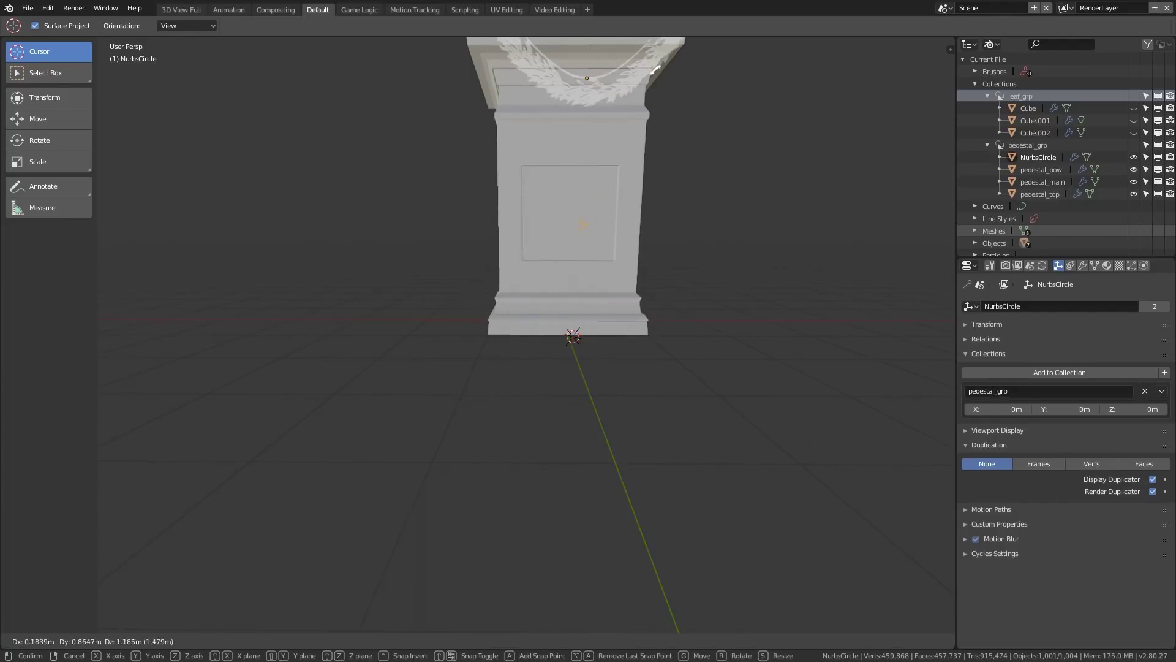
left_click(573, 76, "ctrl")
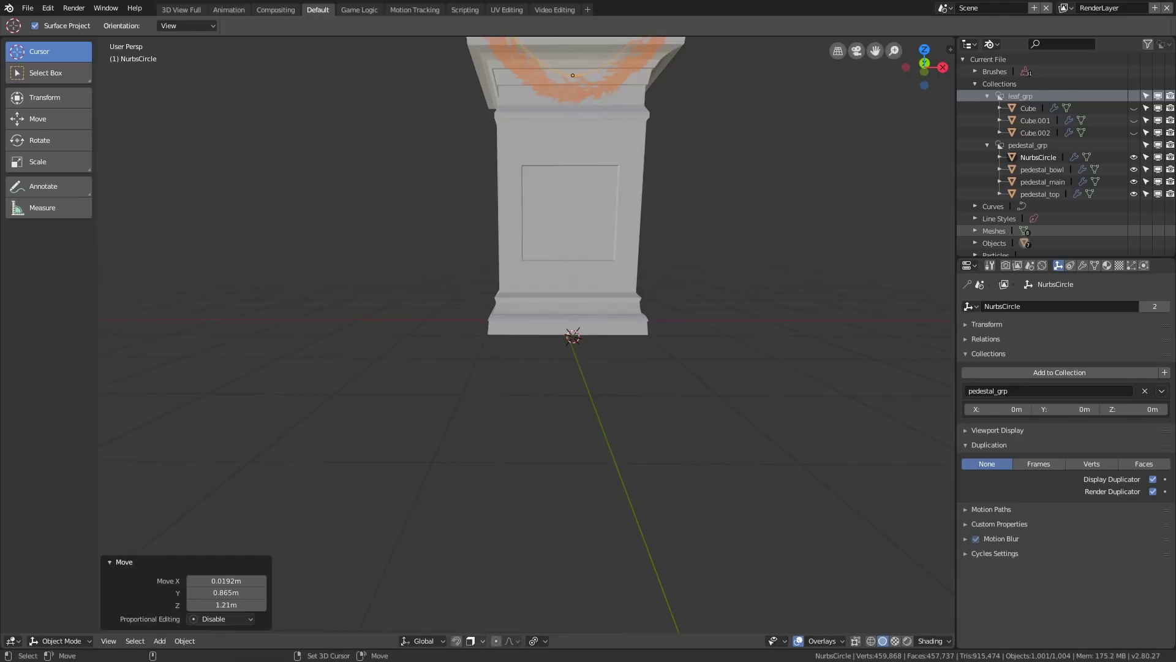
Set the snapping target to Center and snap the leaf circle onto the pedestal's front panel
left_click(483, 641)
left_click(456, 590)
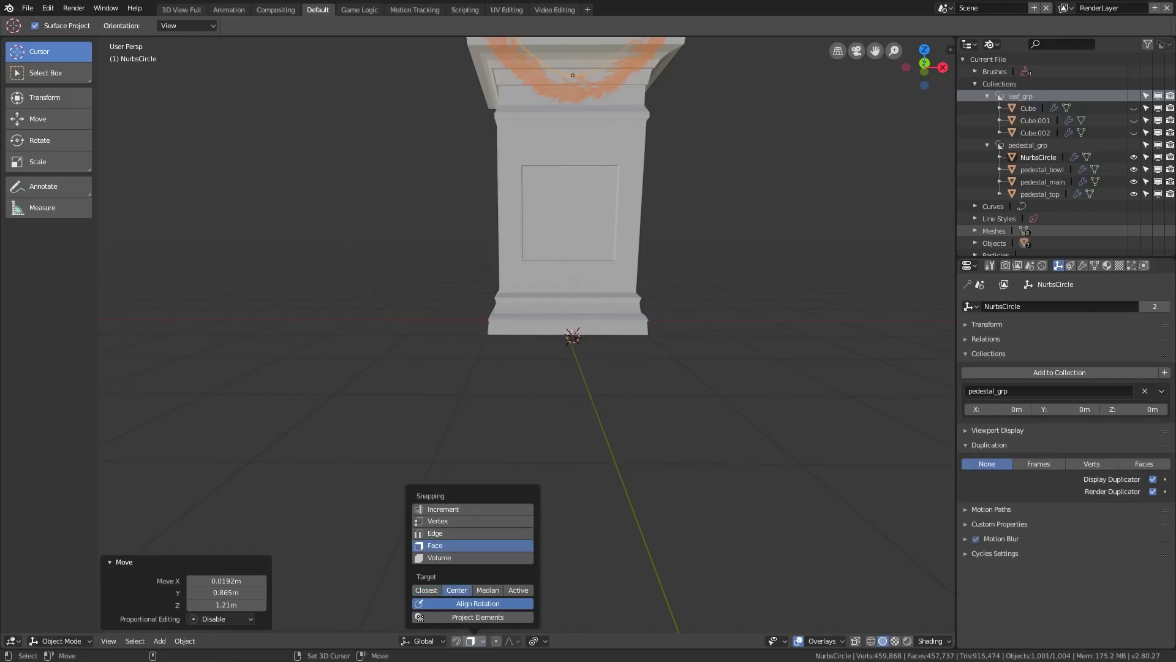
key("g")
left_click(574, 173, "ctrl")
Scale the leaf circle to fit the front panel and rotate it about 177° around the global X axis
scroll(574, 178, "down", 4)
middle_click_drag(574, 178, 637, 196)
middle_click_drag(705, 263, 714, 233)
scroll(714, 232, "up", 3)
key("s")
left_click(680, 251)
key("r")
key("x")
left_click(369, 458)
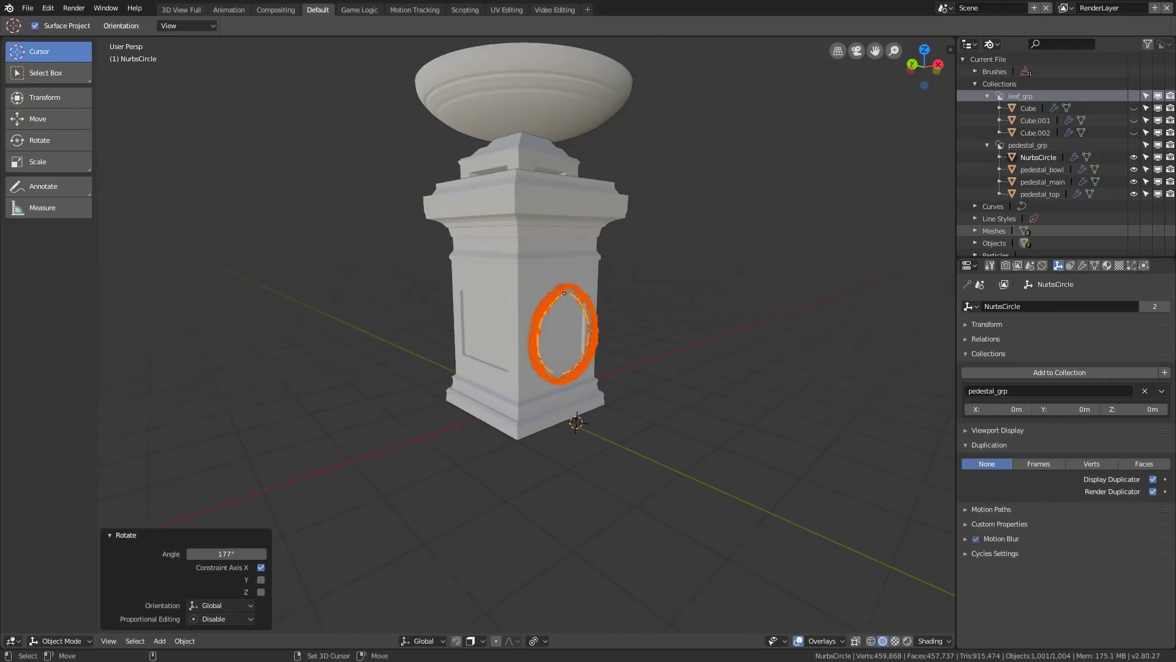
Reposition the leaf circle so that it sits over the pedestal's recessed front panel
middle_click_drag(368, 458, 431, 446)
key("g")
left_click(430, 435)
scroll(551, 343, "down", 3)
middle_click_drag(552, 343, 413, 346)
scroll(527, 334, "up", 6)
key("a")
left_click(612, 306)
left_click(677, 307)
scroll(677, 306, "up", 3)
key("g")
left_click(655, 329)
Deselect everything and examine the wreath's placement on the pedestal from the front
mouse_move(654, 329)
middle_mouse_down()
mouse_move(545, 330)
mouse_move(656, 325)
middle_mouse_up()
scroll(545, 331, "down", 5)
key("alt+a")
key("KP_1")
scroll(527, 306, "down", 2)
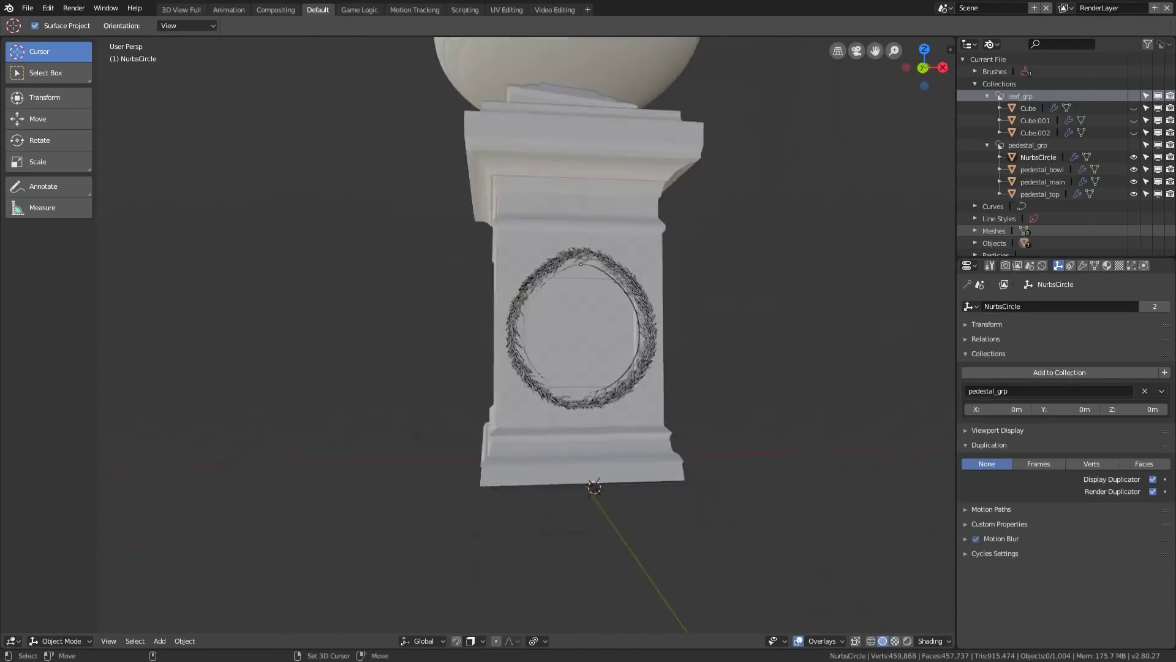
scroll(527, 306, "up", 6)
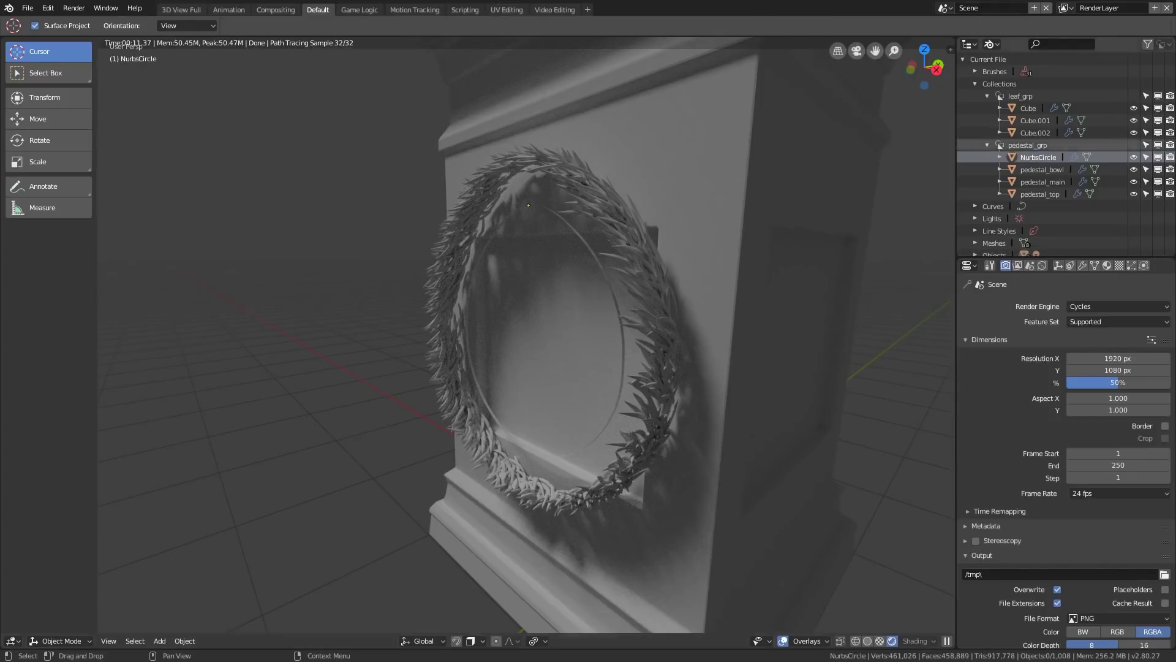
Select NurbsCircle and turn off Show Emitter in its particle render settings
left_click(1041, 170)
left_click(1038, 157)
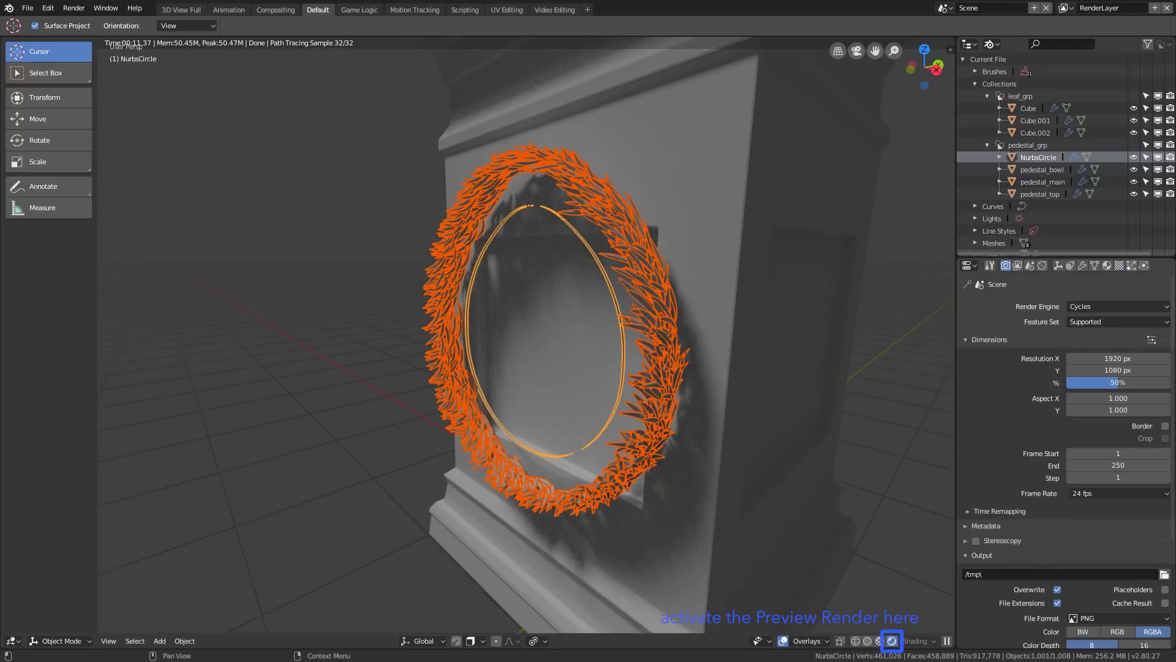
left_click(1132, 265)
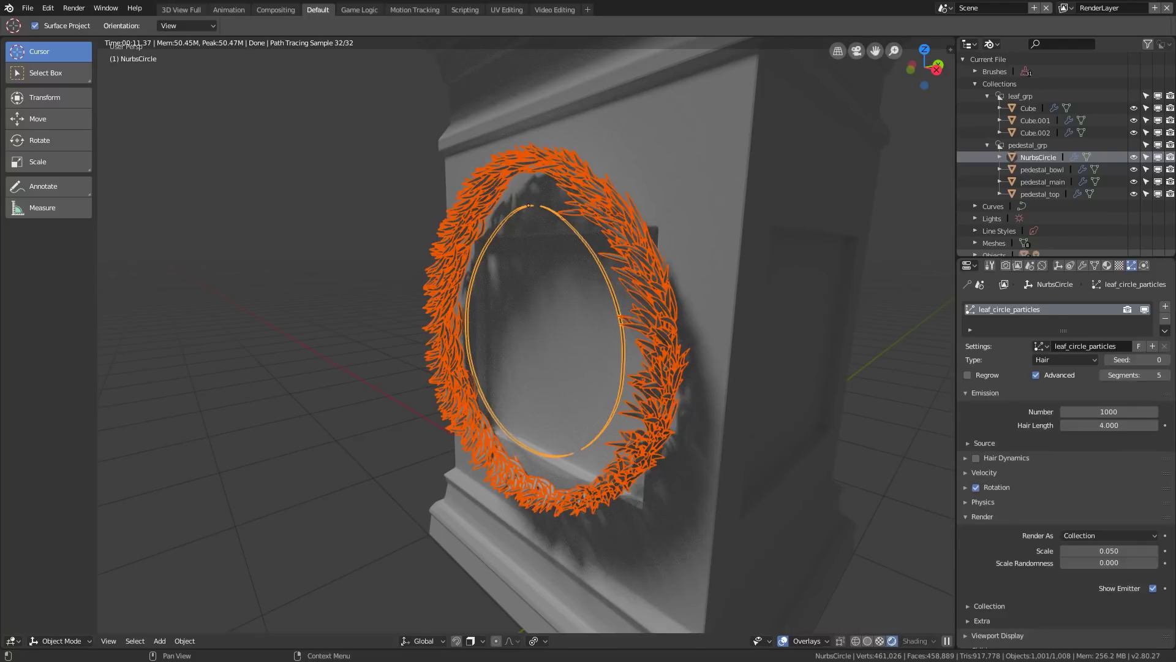
left_click(1153, 588)
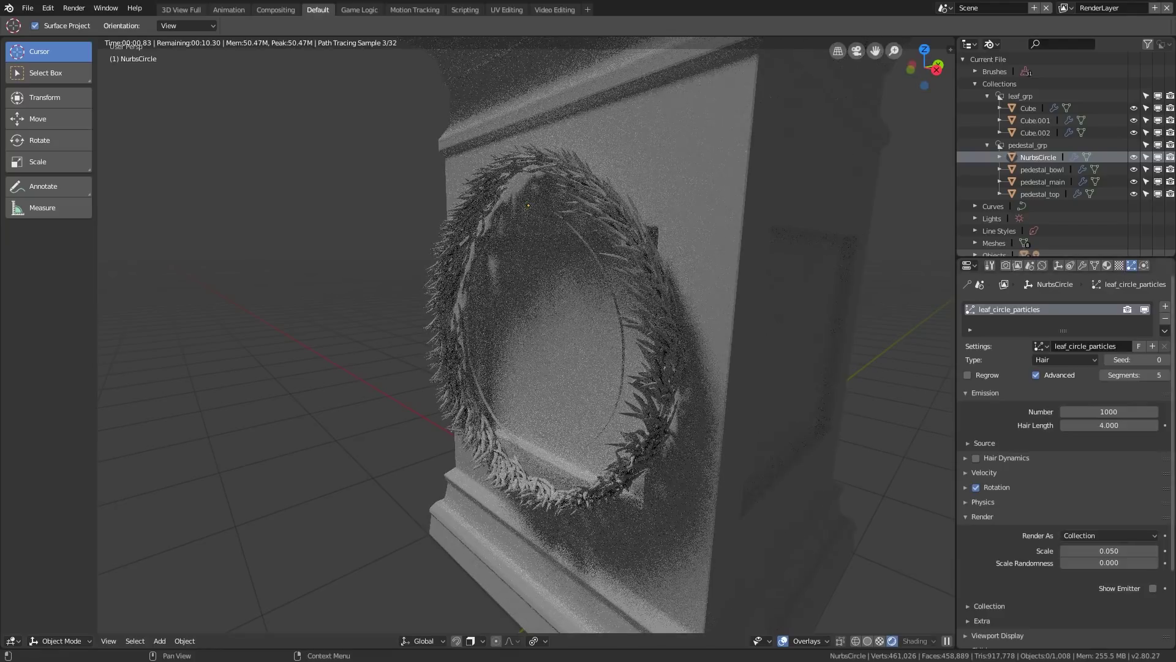
left_click(1153, 588)
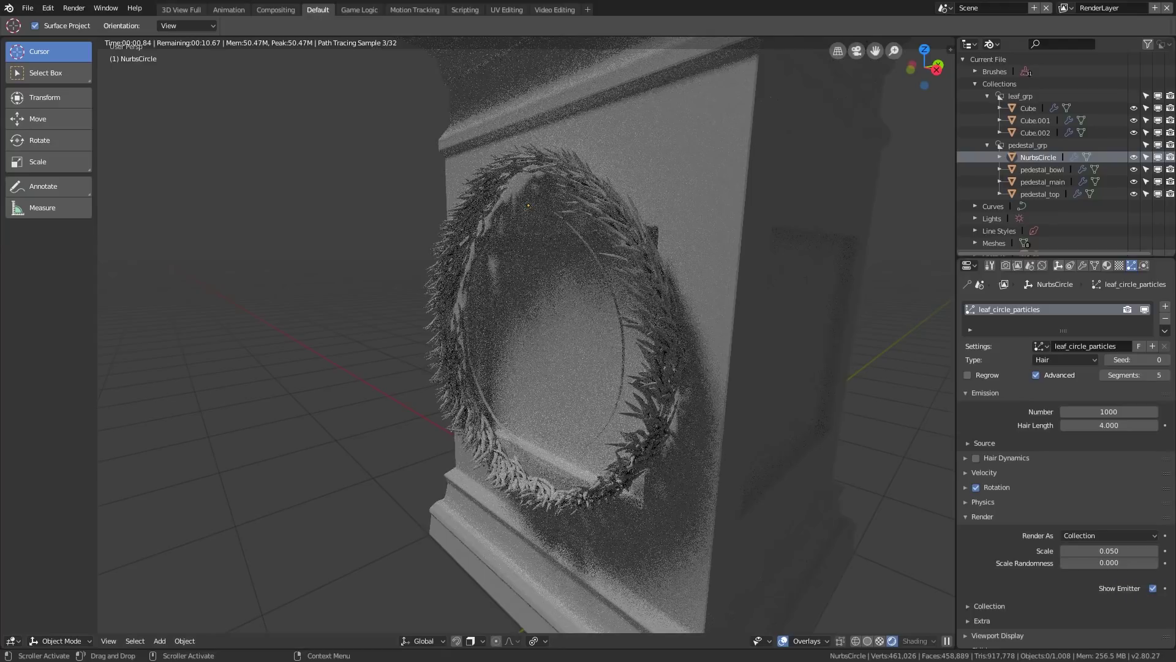
left_click(1152, 588)
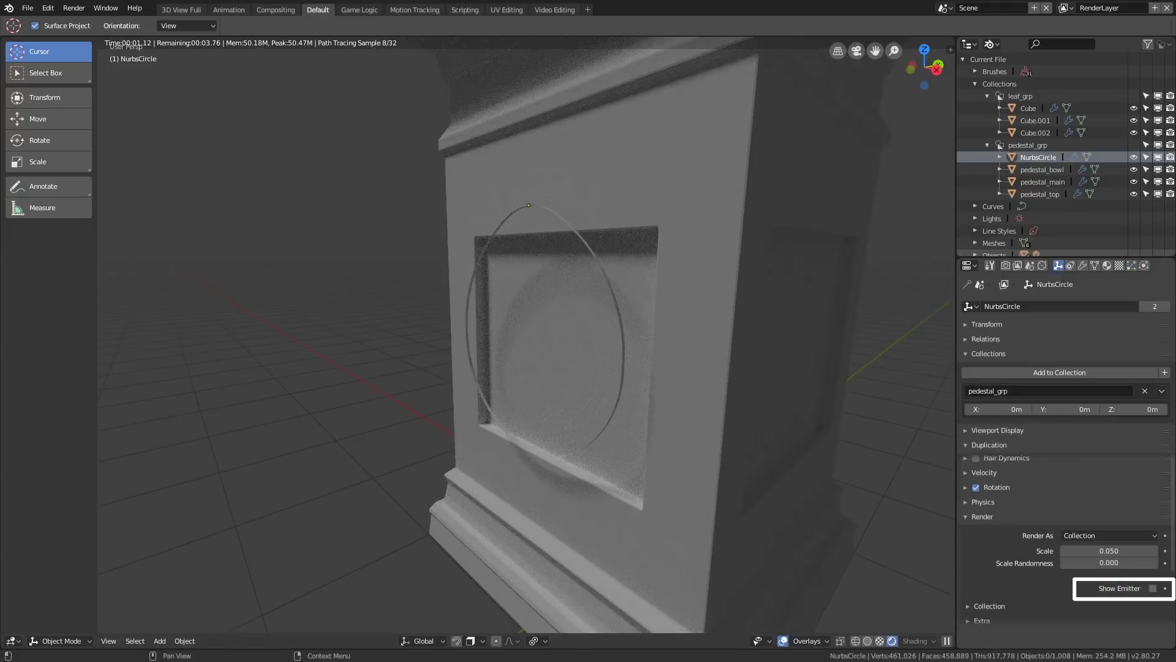
Turn off Display Duplicator and Render Duplicator for NurbsCircle and return to its particle settings
left_click(1058, 265)
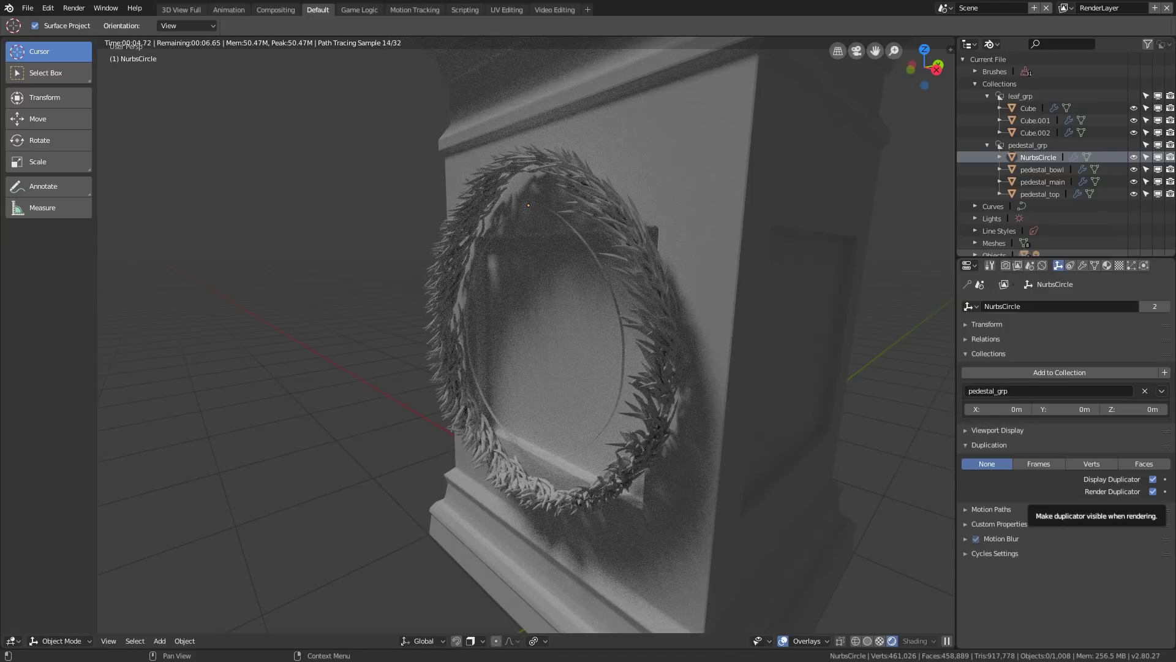
left_click(1153, 491)
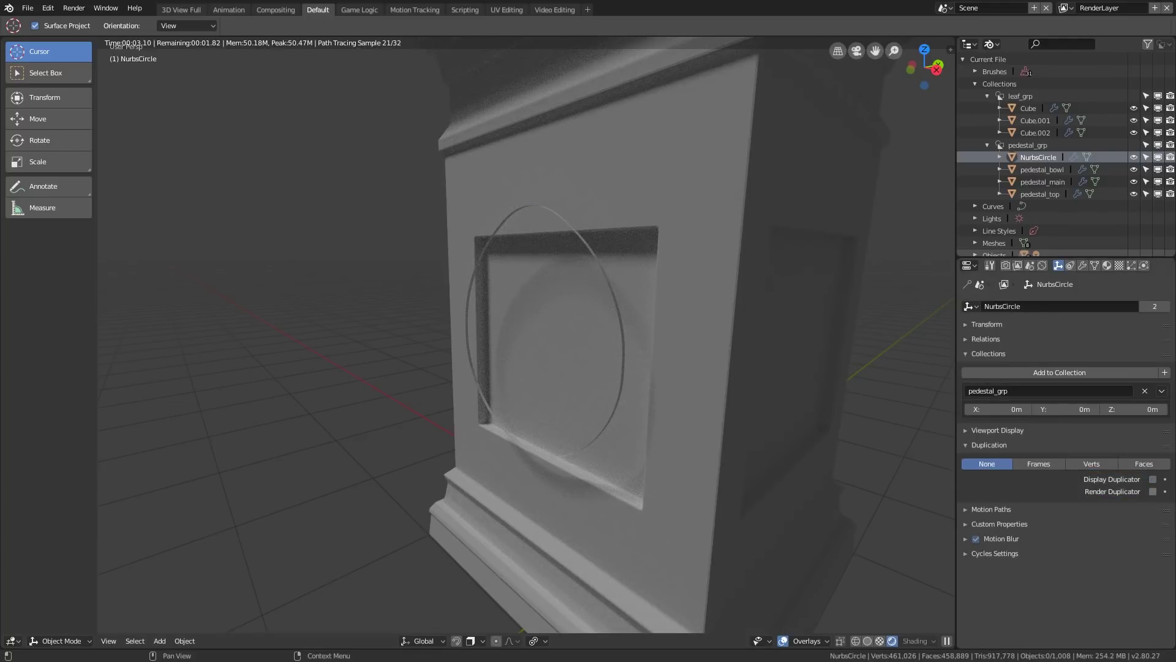
left_click(1132, 265)
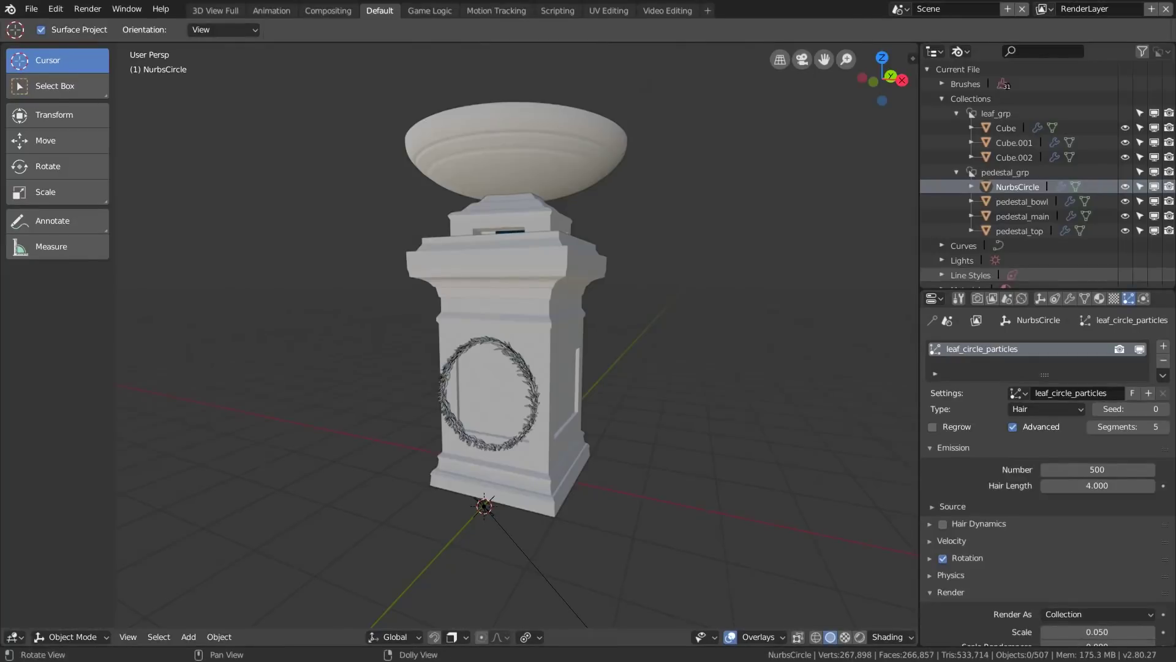
Widen one side of the Cube.001 leaf by moving its side vertices about 0.18 m along Y with smooth proportional editing
left_click(1013, 142)
key("KP_Divide")
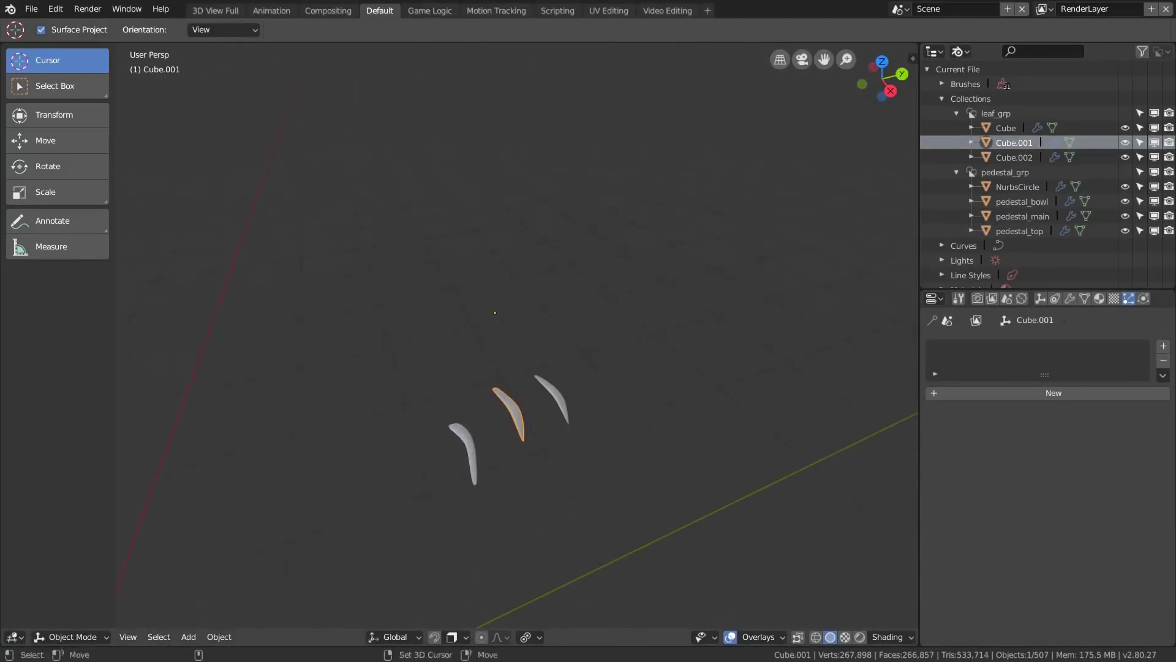
key("ctrl+Tab")
left_click(632, 408)
left_click(569, 392)
key("g")
key("x")
key("y")
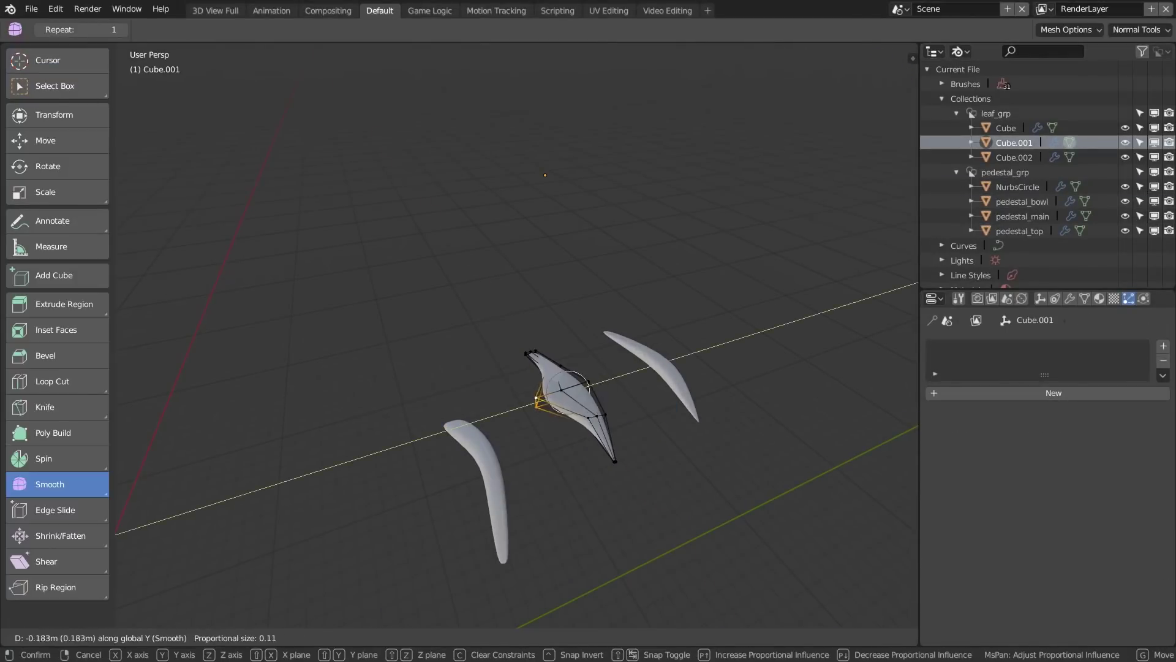
left_click(540, 401)
Scale the selected Cube.001 leaf vertices and shift them along Z to curve the leaf
middle_click_drag(588, 429, 637, 465)
key("s")
left_click(640, 470)
key("g")
key("z")
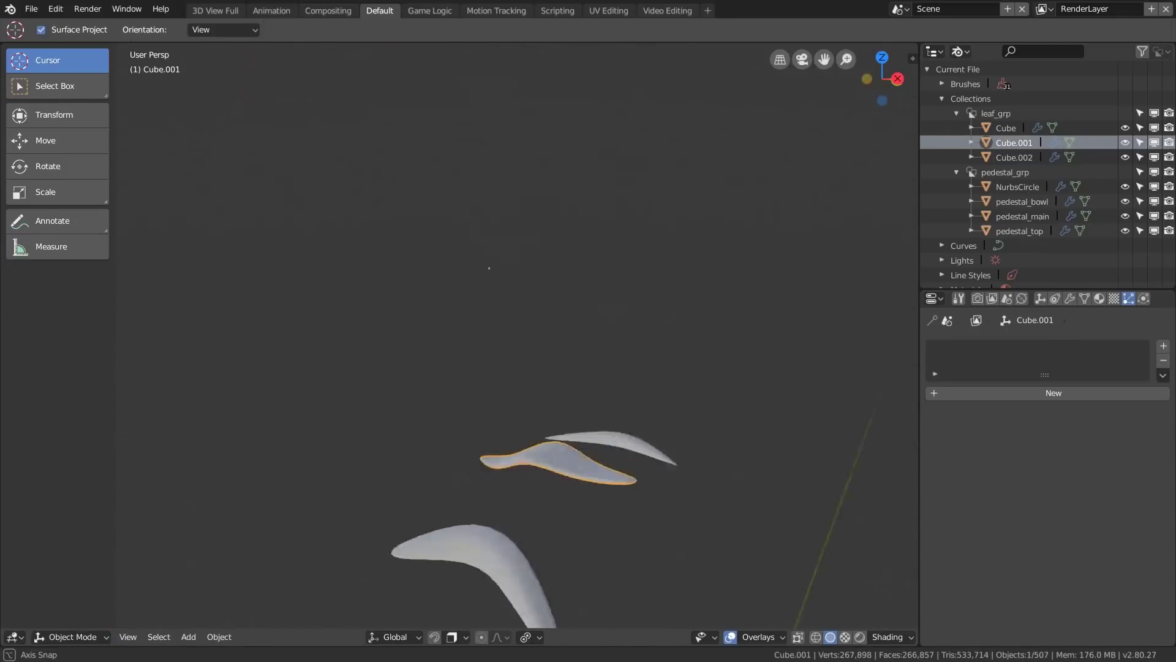
Widen the Cube.002 leaf by moving its side vertices about 0.119 m along Y with smooth proportional editing
key("Tab")
middle_click_drag(612, 368, 650, 319)
key("g")
key("Return")
key("Tab")
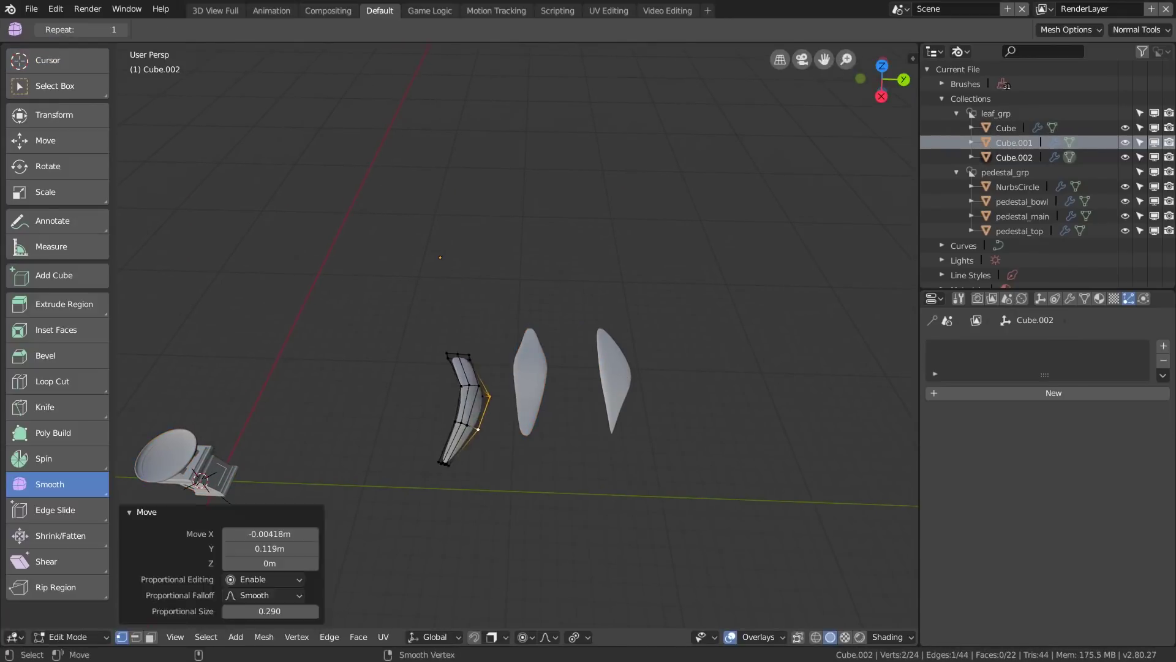
key("Tab")
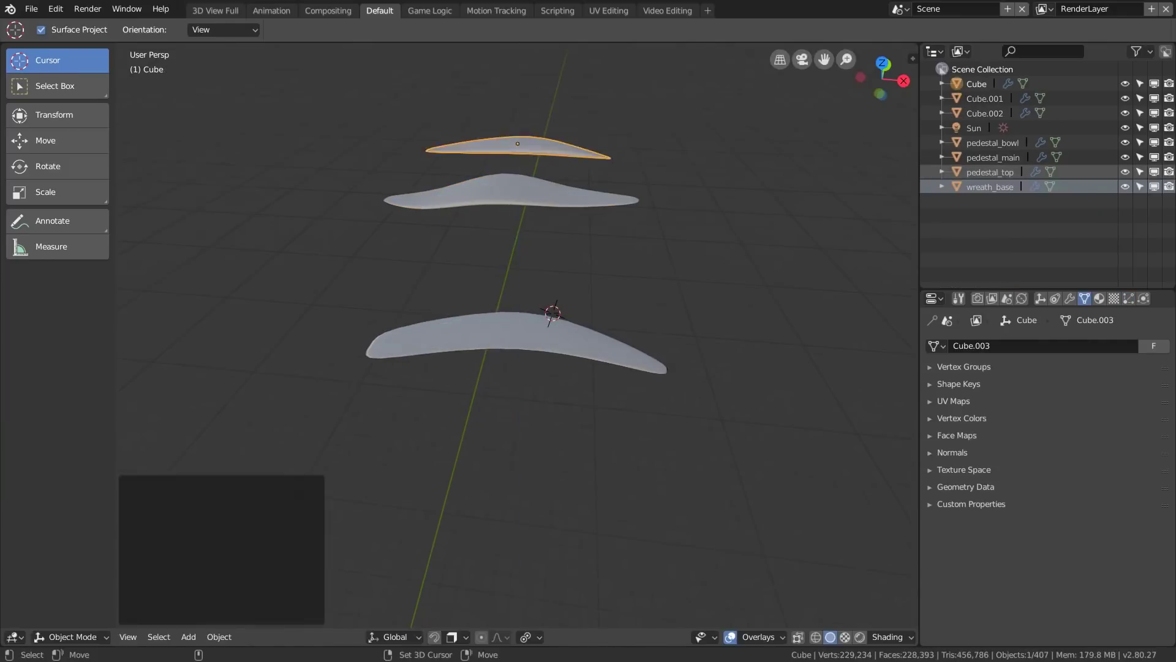
Reshape the Cube leaf by moving its mesh vertices in Edit Mode
key("Tab")
key("g")
key("Return")
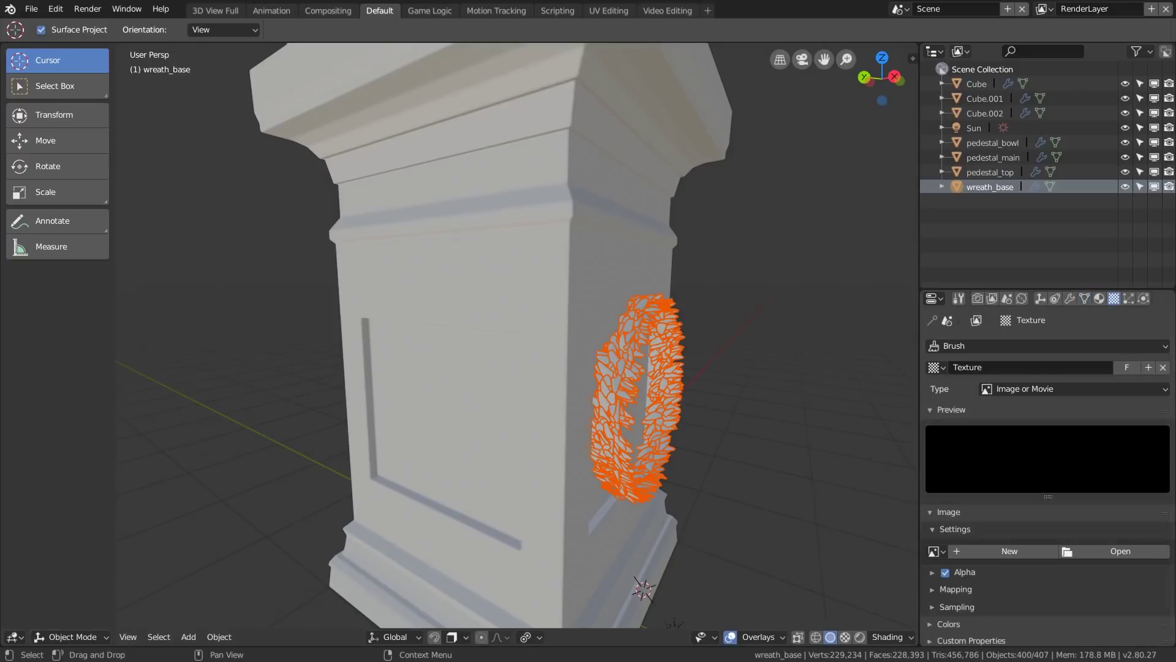
Adjust Randomize and Randomize Phase in wreath_base's particle rotation settings, then deselect everything and inspect the wreath
left_click(1129, 299)
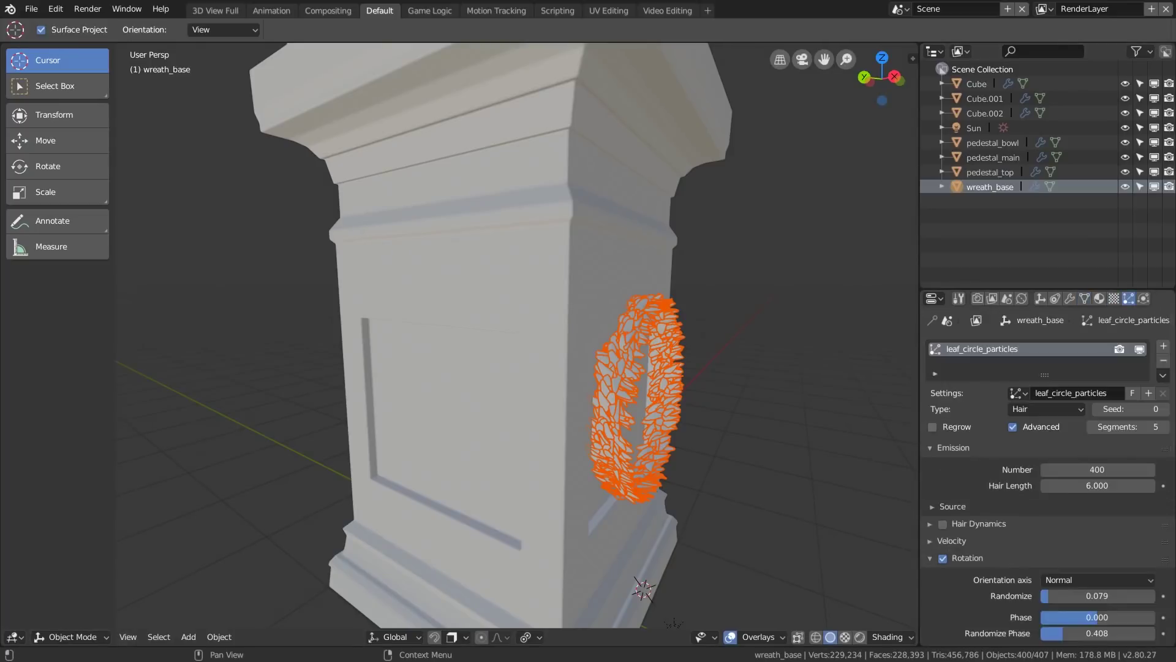
scroll(1098, 396, "down", 3)
left_click_drag(1100, 522, 1098, 523)
left_click_drag(1100, 560, 1097, 523)
key("alt+a")
mouse_move(735, 392)
middle_mouse_down()
mouse_move(695, 393)
mouse_move(717, 384)
middle_mouse_up()
Select wreath_base and set its particle emission Number to 200
left_click(992, 158)
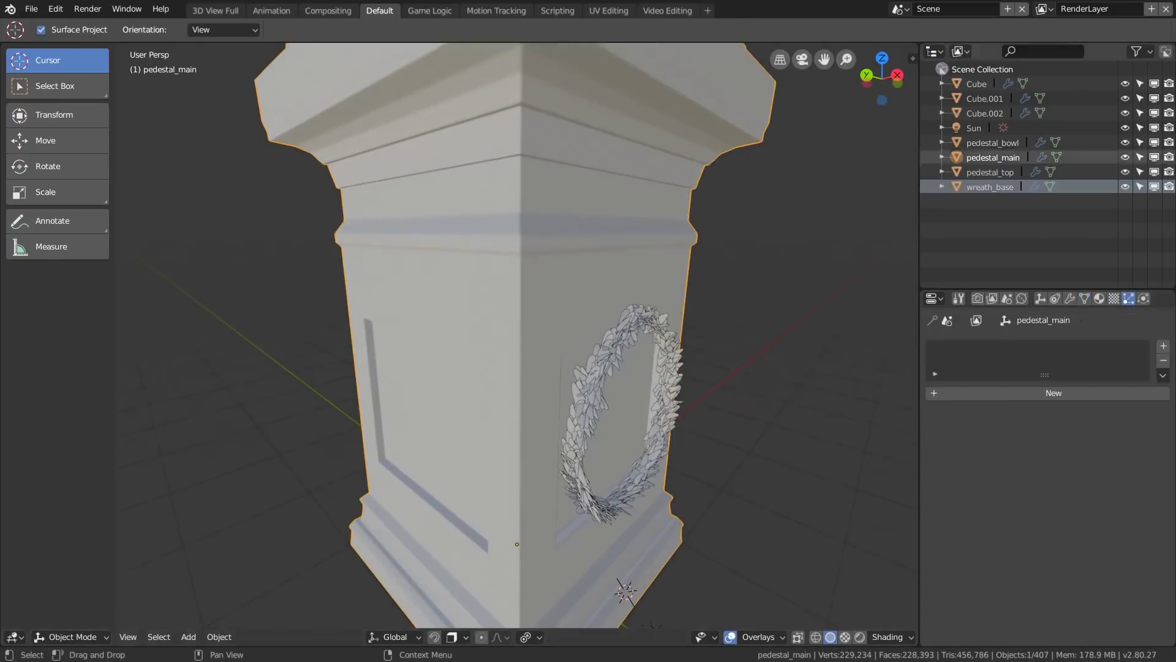
left_click(990, 187)
left_click(1096, 469)
type("200")
key("Return")
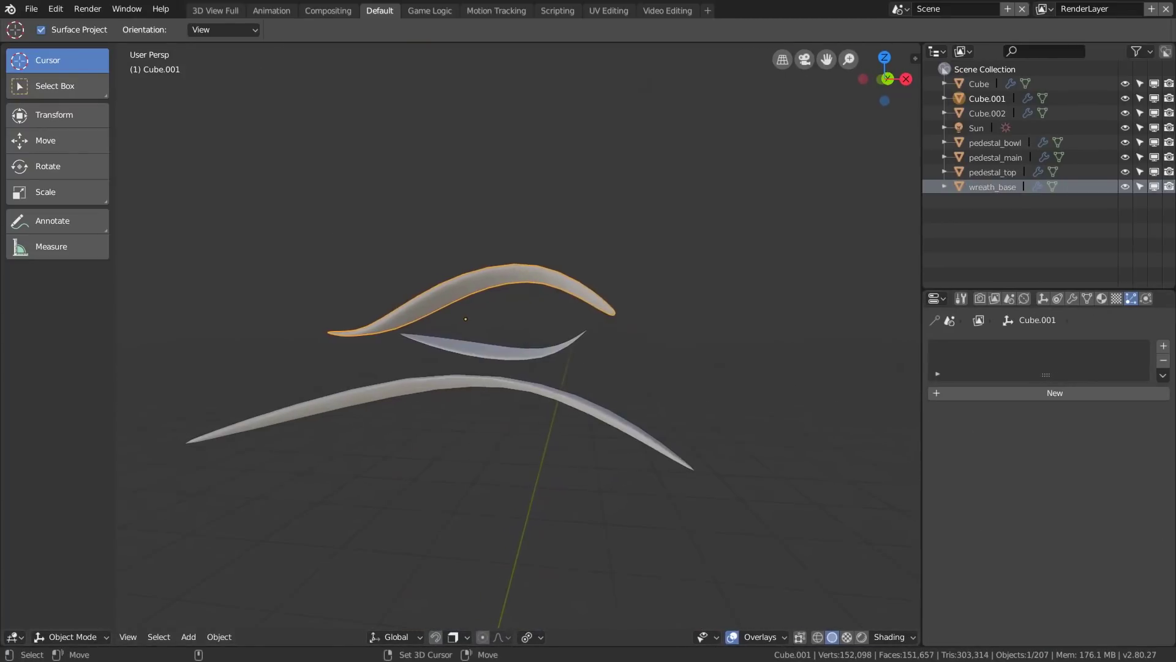
Split the viewport so the leaves show in one view and the pedestal's wreath close up in the other
key("t")
scroll(728, 343, "down", 15)
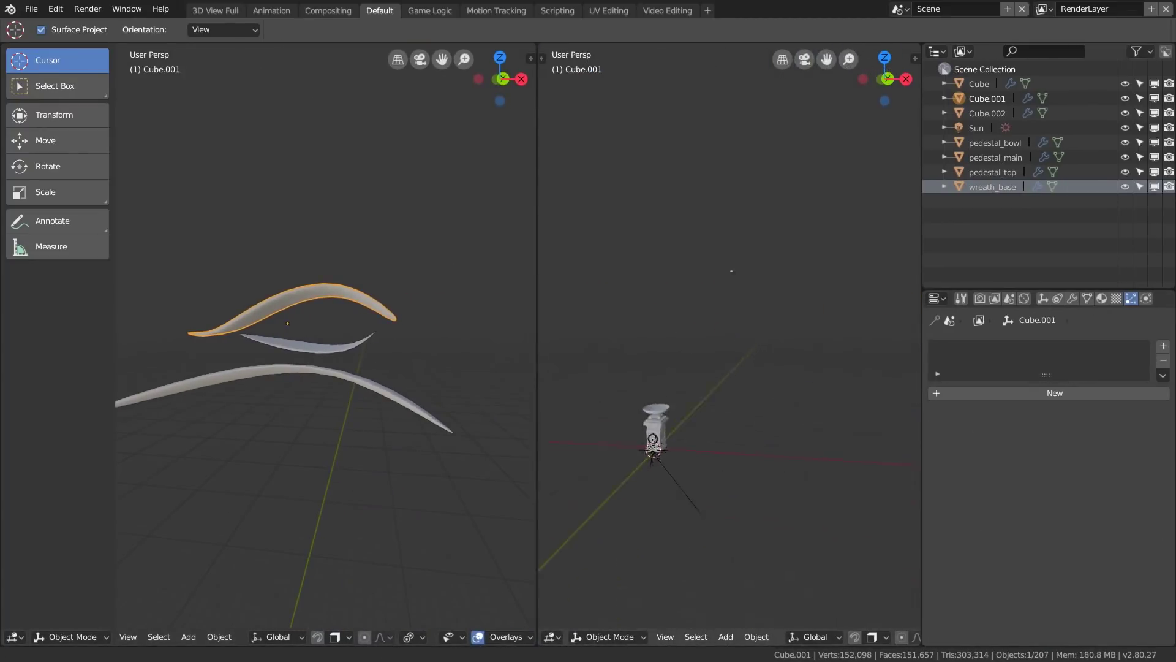
scroll(729, 343, "up", 4)
middle_click_drag(680, 478, 765, 343, "shift")
scroll(766, 343, "up", 3)
mouse_move(766, 398)
middle_mouse_down("shift")
mouse_move(710, 310)
mouse_move(769, 414)
middle_mouse_up("shift")
scroll(711, 318, "up", 8)
Rotate the tip of the Cube.001 leaf by about -34° with smooth proportional editing
key("Tab")
key("r")
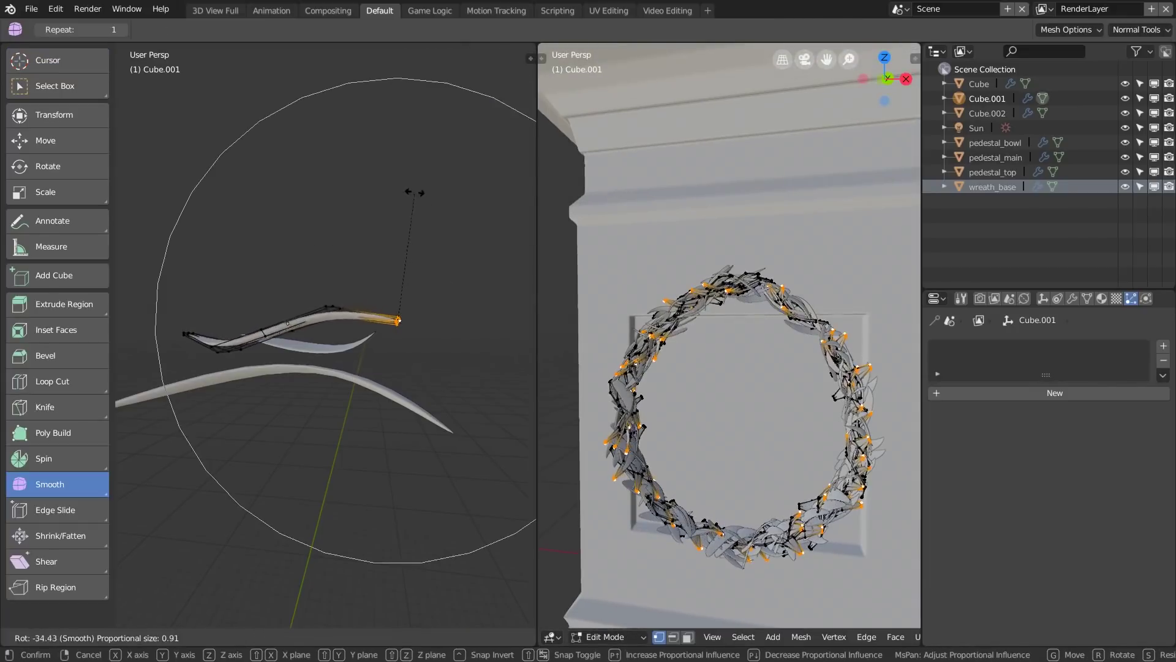
left_click(415, 193)
key("Tab")
Scale down the Cube.002 leaf and rotate its tip by about -20° with smooth proportional editing
left_click(368, 382)
key("s")
left_click(380, 392)
key("Tab")
key("r")
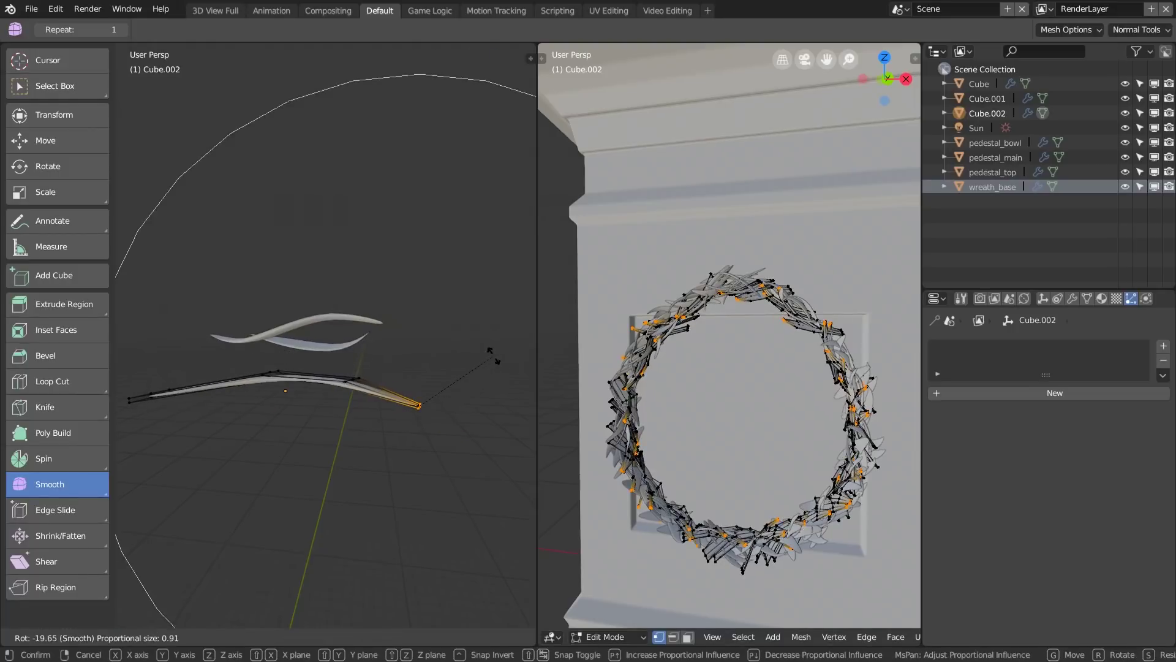
left_click(491, 355)
key("Tab")
Set wreath_base's particle rotation to Randomize 0.311 and Randomize Phase 0
left_click(995, 143)
left_click(992, 186)
scroll(1072, 490, "down", 3)
left_click_drag(1096, 560, 1085, 523)
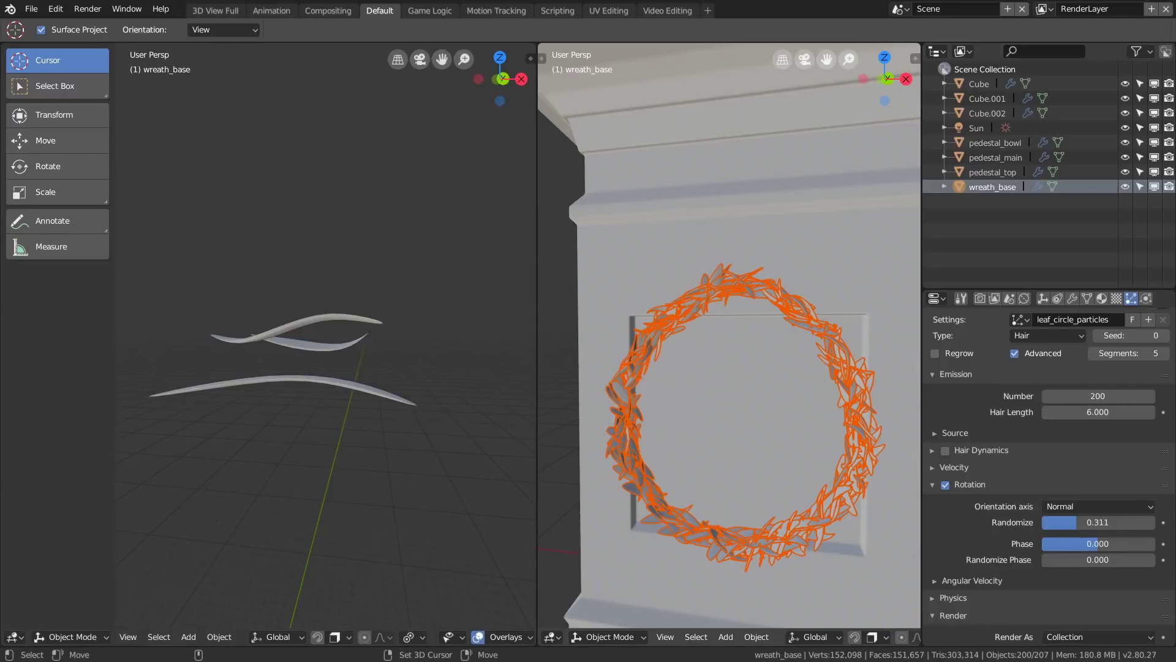
Add a mesh cylinder, move it up about 1.81 m to the wreath, and scale it to 0.022
key("shift+a")
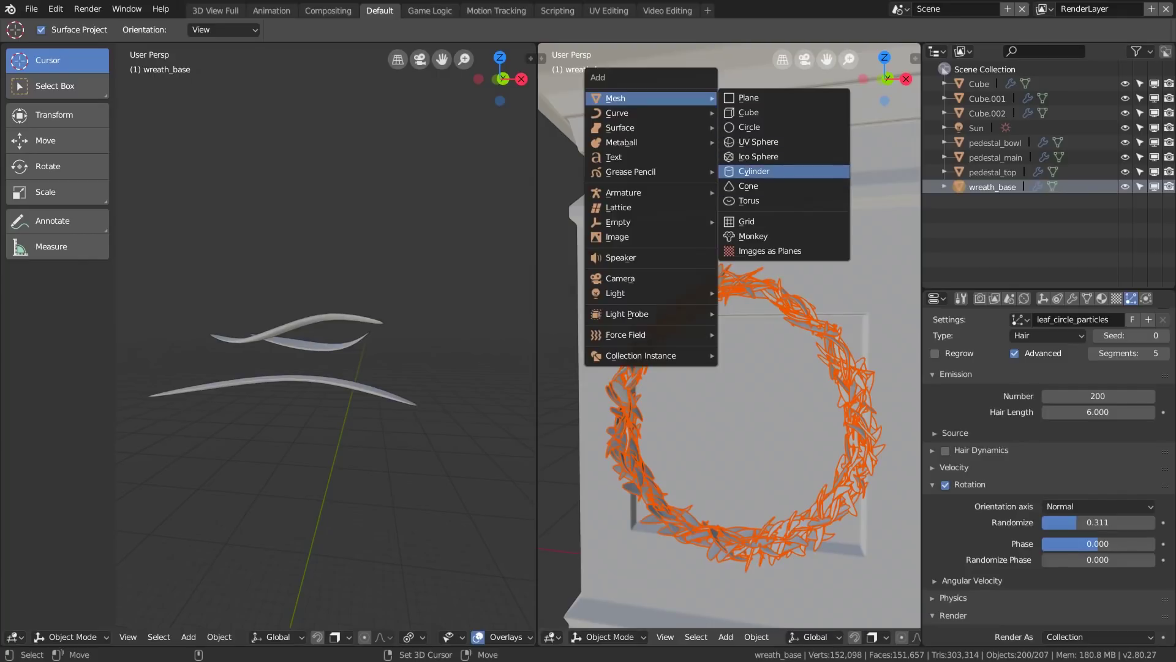
left_click(754, 171)
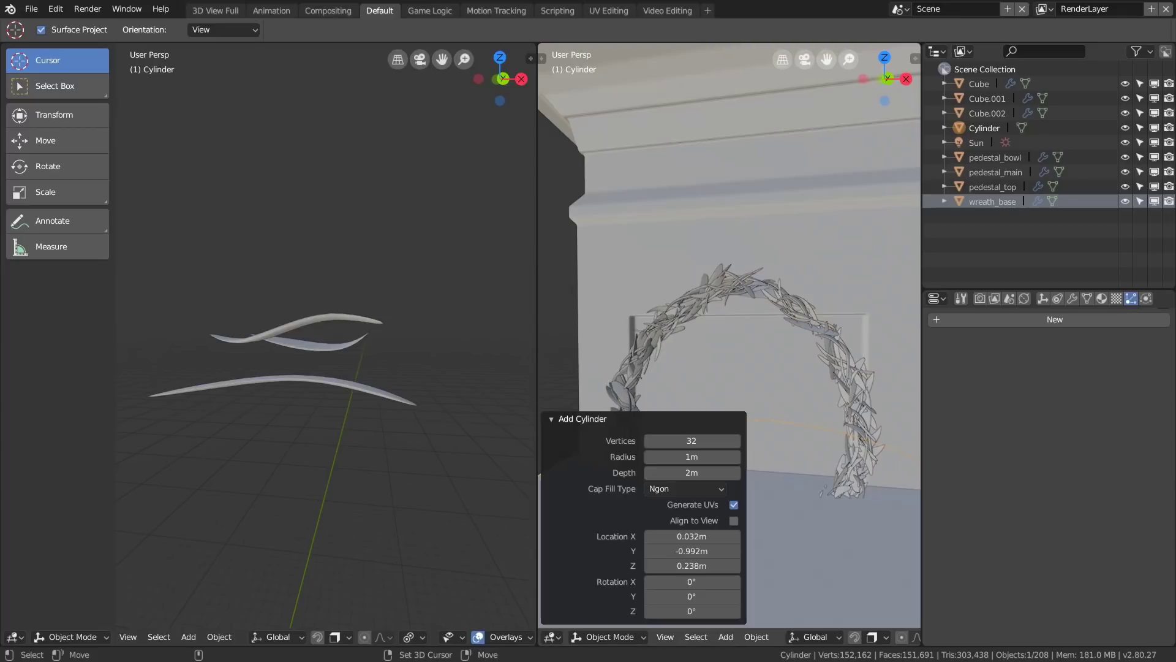
key("g")
left_click(781, 263)
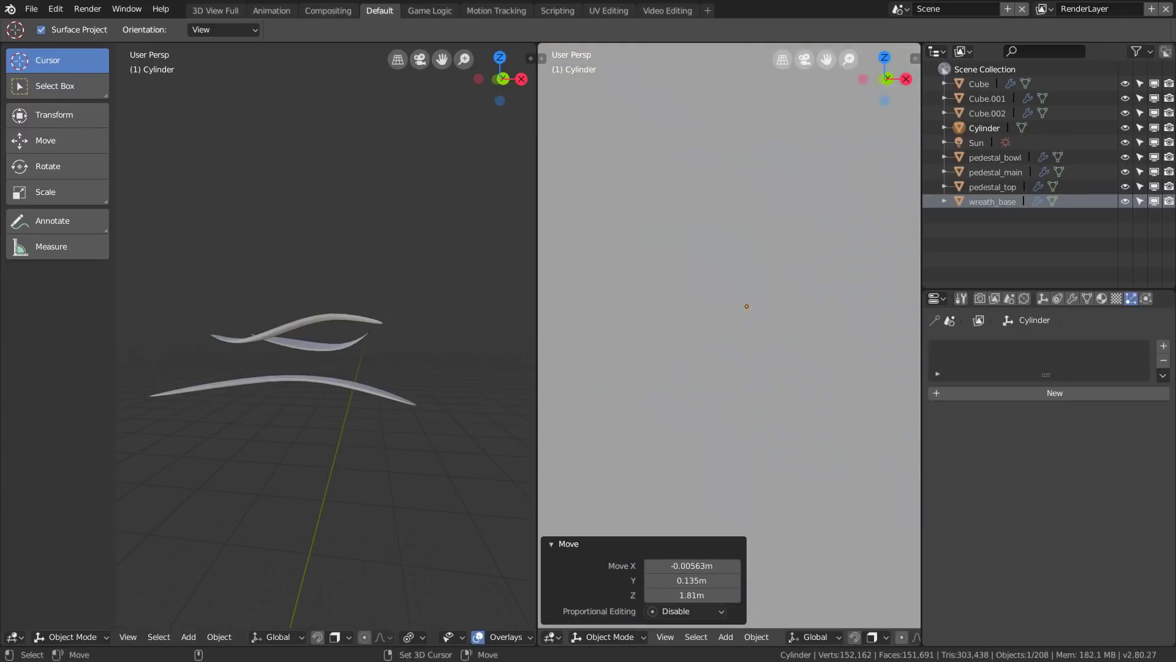
key("s")
left_click(746, 306)
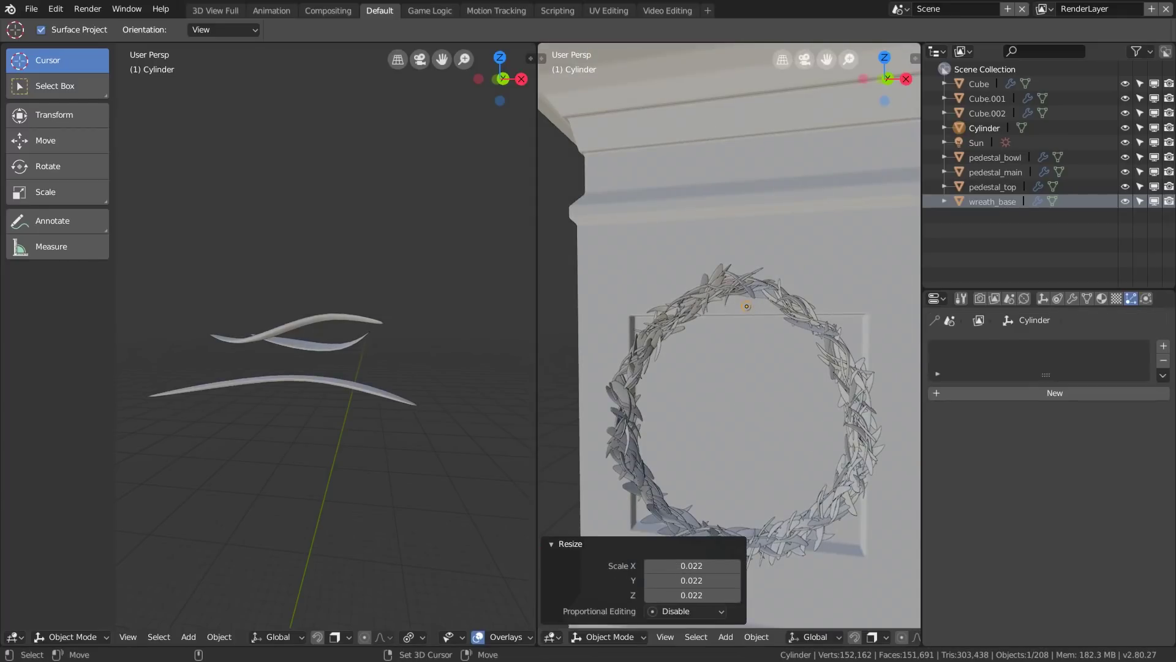
Scale the cylinder along Y, adjust its overall size, and position it among the leaves at the wreath's top
key("KP_Decimal")
scroll(729, 336, "down", 7)
mouse_move(747, 325)
middle_mouse_down()
mouse_move(692, 305)
mouse_move(748, 306)
mouse_move(760, 343)
middle_mouse_up()
key("s")
key("y")
left_click(680, 334)
key("g")
left_click(705, 288)
key("s")
left_click(738, 310)
key("g")
left_click(723, 303)
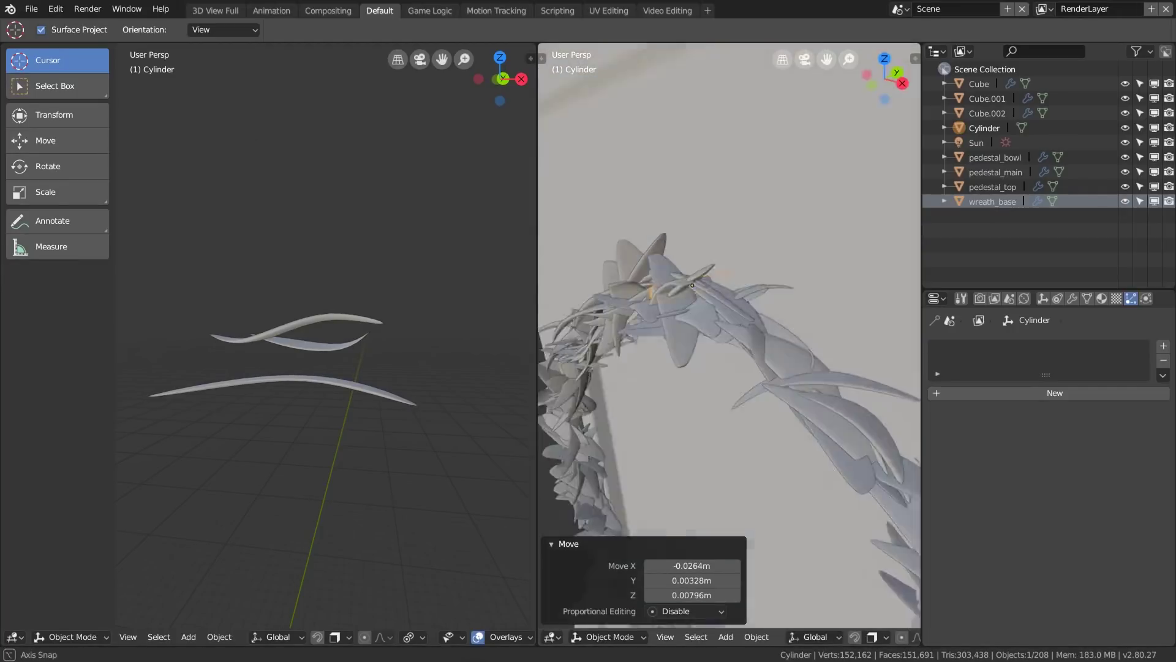
Rotate the cylinder about the X axis to align with the wreath and deselect everything
middle_click_drag(715, 625, 760, 465)
key("r")
key("x")
left_click(782, 175)
key("alt+a")
scroll(772, 245, "down", 9)
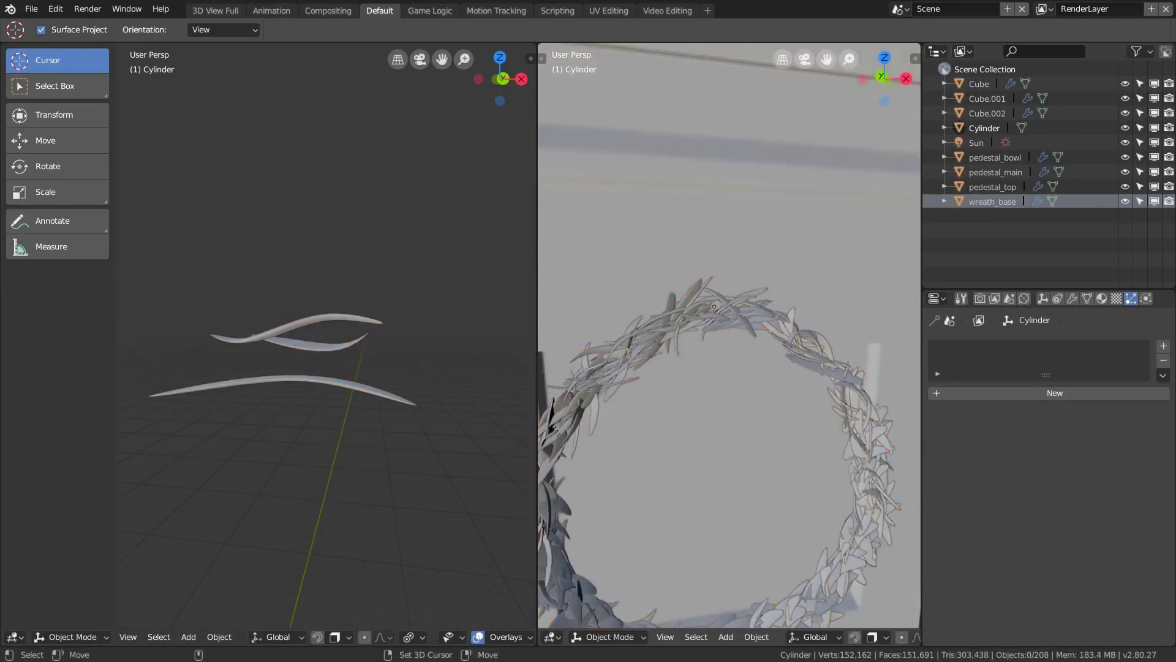
Duplicate wreath_base and move the copy along X to beside the pedestal's left side
right_click(766, 269)
left_click(992, 201)
key("shift+d")
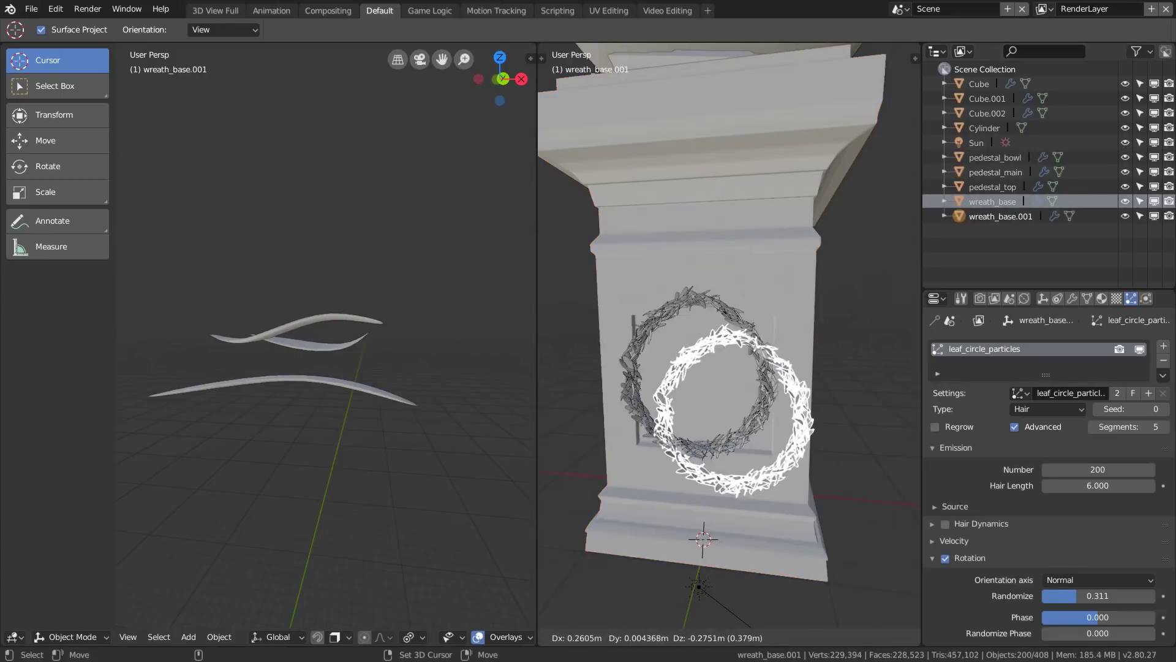
key("x")
left_click(588, 368)
Scale the copied wreath's circle mesh and nudge part of it using smooth proportional editing of size 0.909
key("KP_Decimal")
key("Tab")
scroll(729, 335, "up", 3)
key("alt+a")
key("a")
key("s")
left_click(744, 284)
key("g")
scroll(729, 335, "down", 2)
left_click_drag(571, 343, 573, 336)
key("Tab")
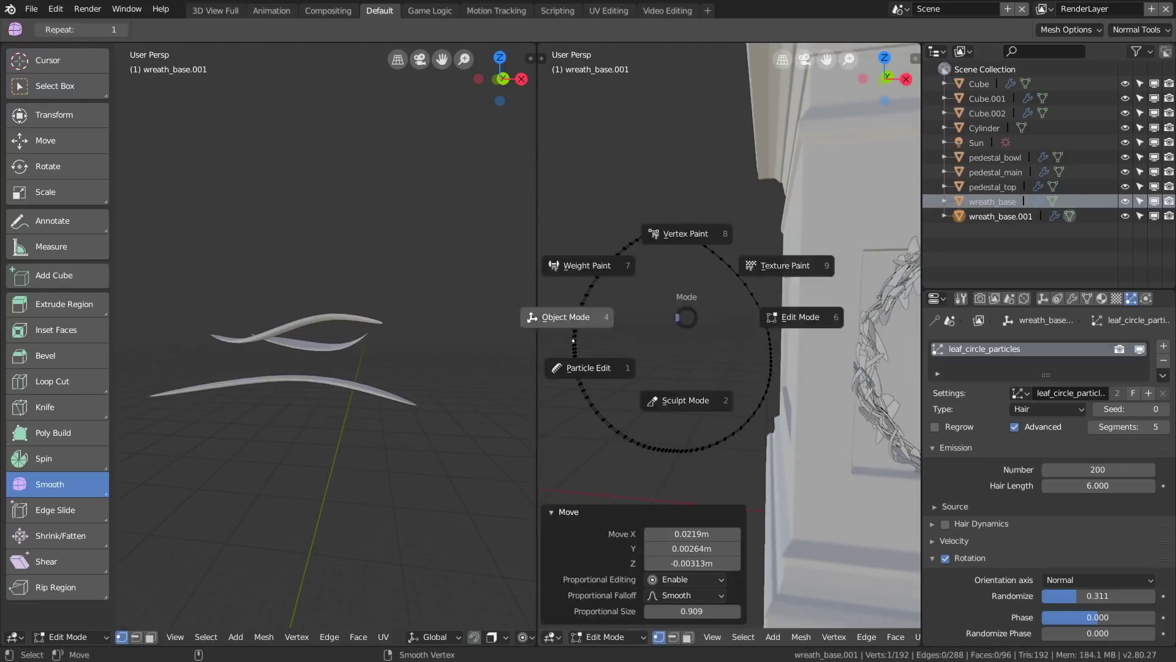
left_click(569, 319)
Rotate the copied wreath 90° about Z and place it against the pedestal's left face
scroll(692, 331, "down", 2)
middle_click_drag(673, 306, 705, 324)
key("r")
key("z")
key("9")
key("0")
key("Return")
key("g")
left_click(689, 297)
Rename the copied wreath wreath_base.l
double_click(999, 216)
type("l")
key("Return")
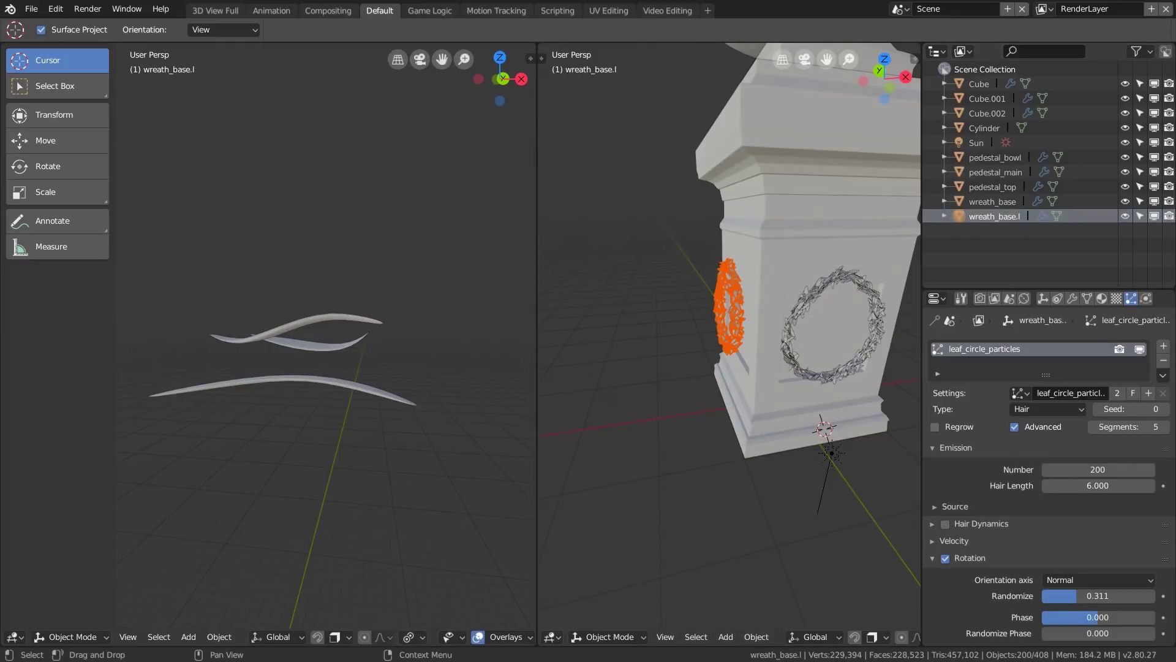
scroll(729, 343, "down", 1)
key("shift+d")
key("Escape")
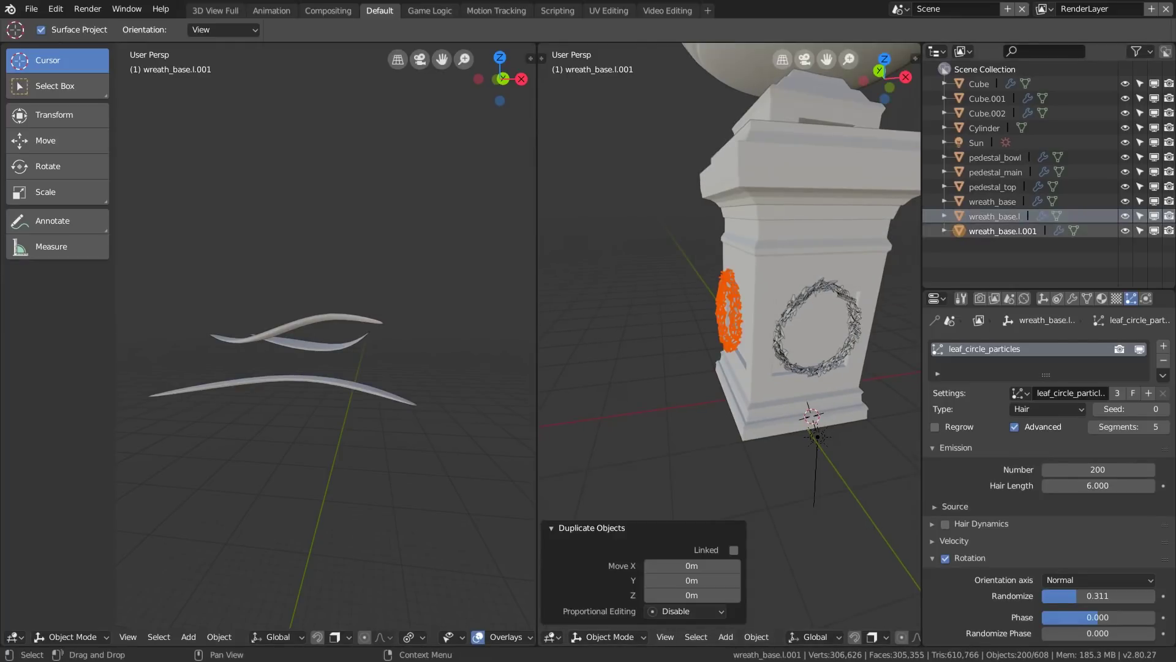
double_click(1002, 231)
key("ctrl+z")
Set the 3D cursor's location to 0 on all axes and make the 3D Cursor the pivot point
key("n")
left_click_drag(885, 580, 885, 610)
type("0")
key("Return")
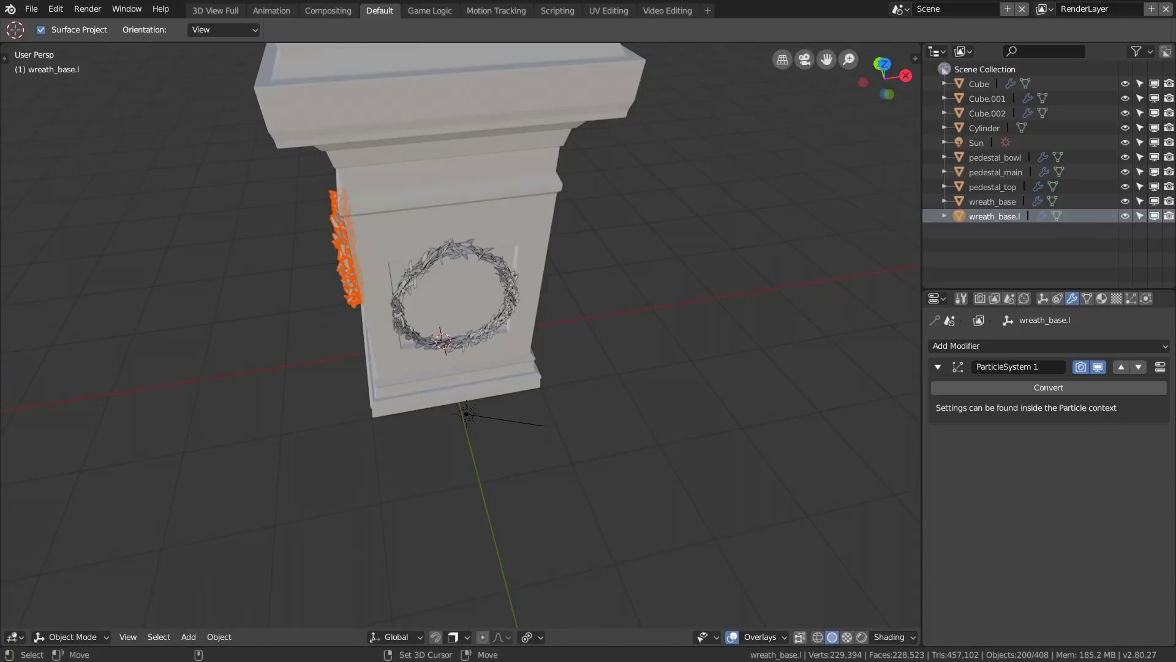
left_click(530, 637)
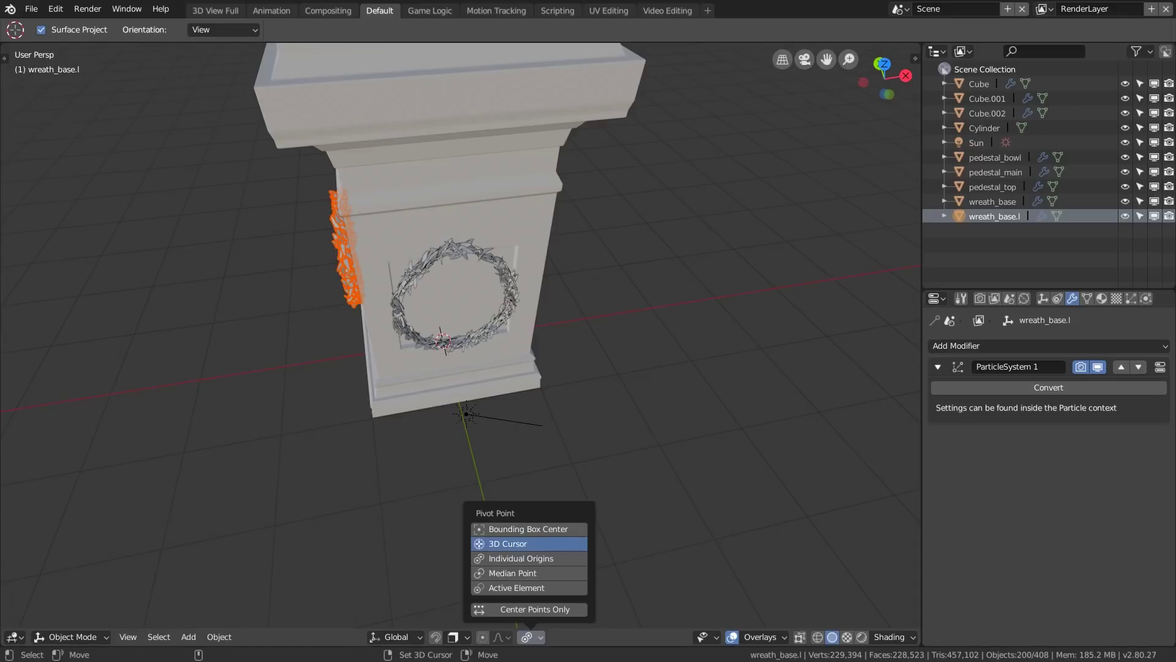
left_click(526, 543)
Duplicate wreath_base.l and rotate the copy about 180° around Z onto the pedestal's opposite face
key("shift+d")
key("r")
key("z")
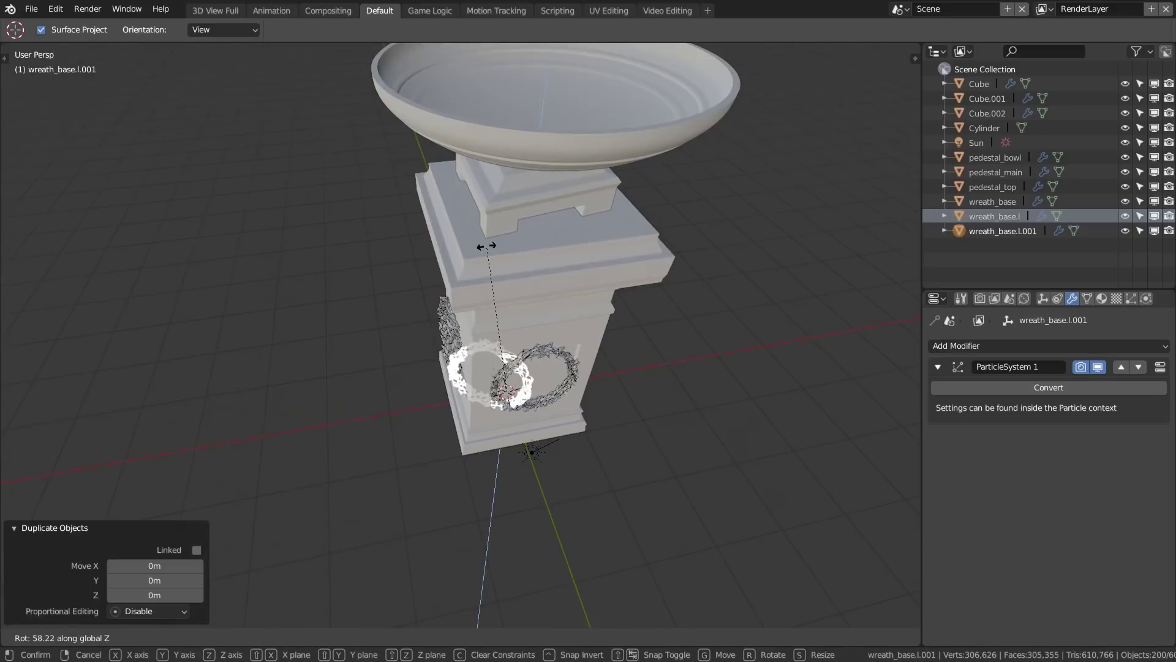
right_click(631, 291)
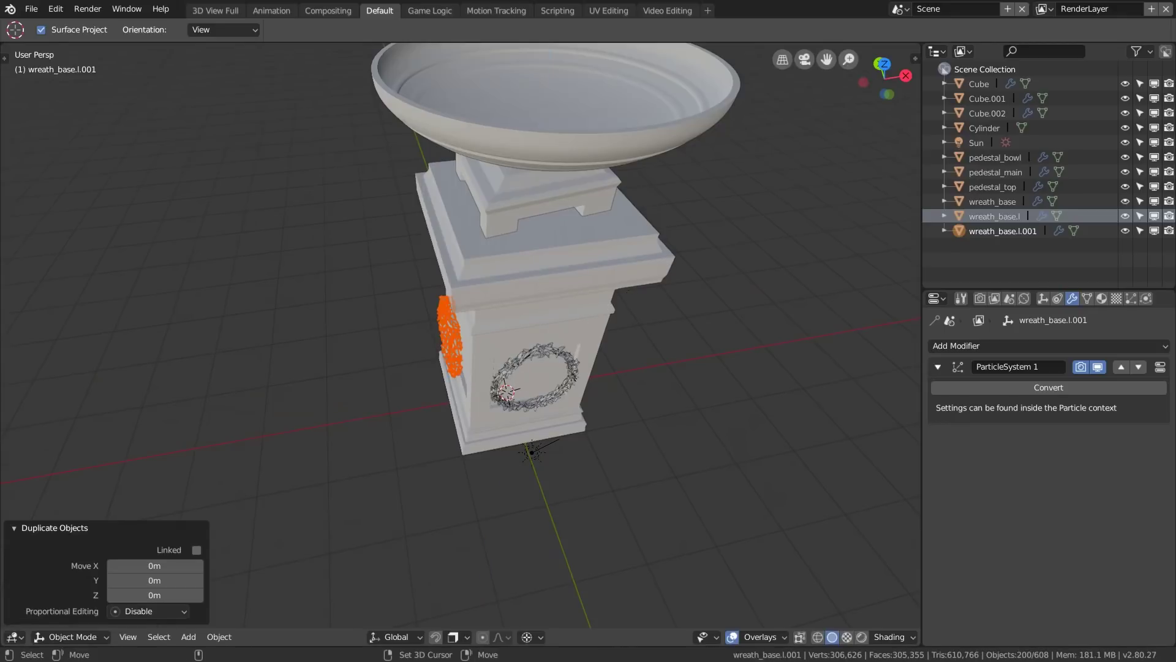
key("r")
key("z")
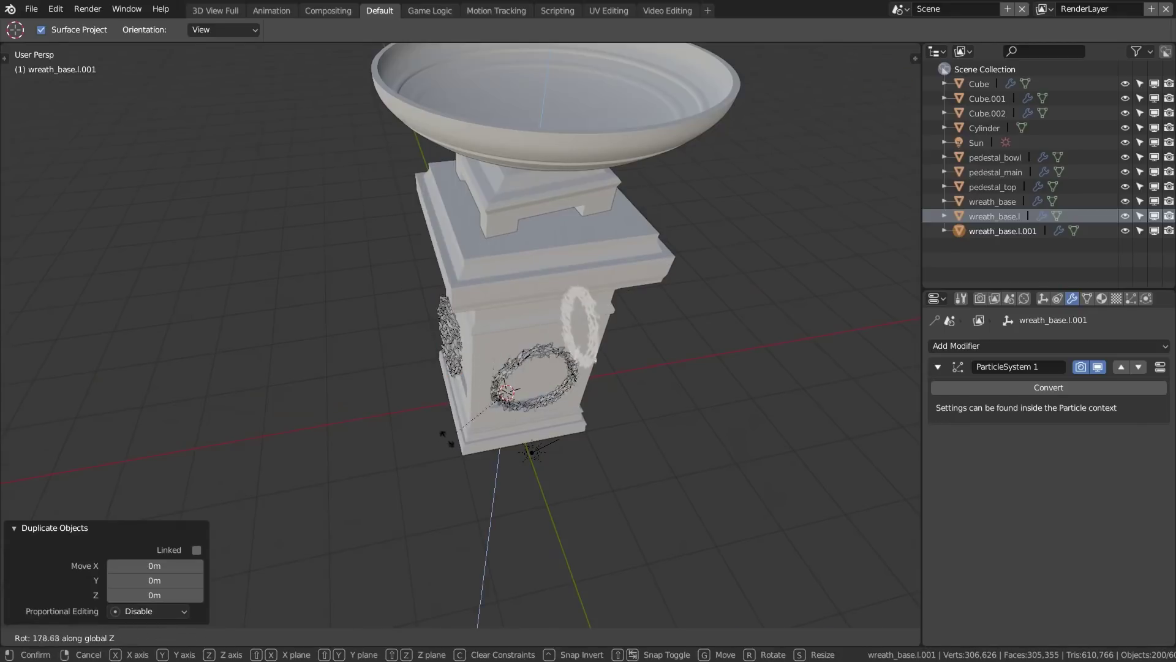
left_click(445, 439, "ctrl")
middle_click_drag(447, 429, 343, 386)
middle_click_drag(343, 386, 312, 377)
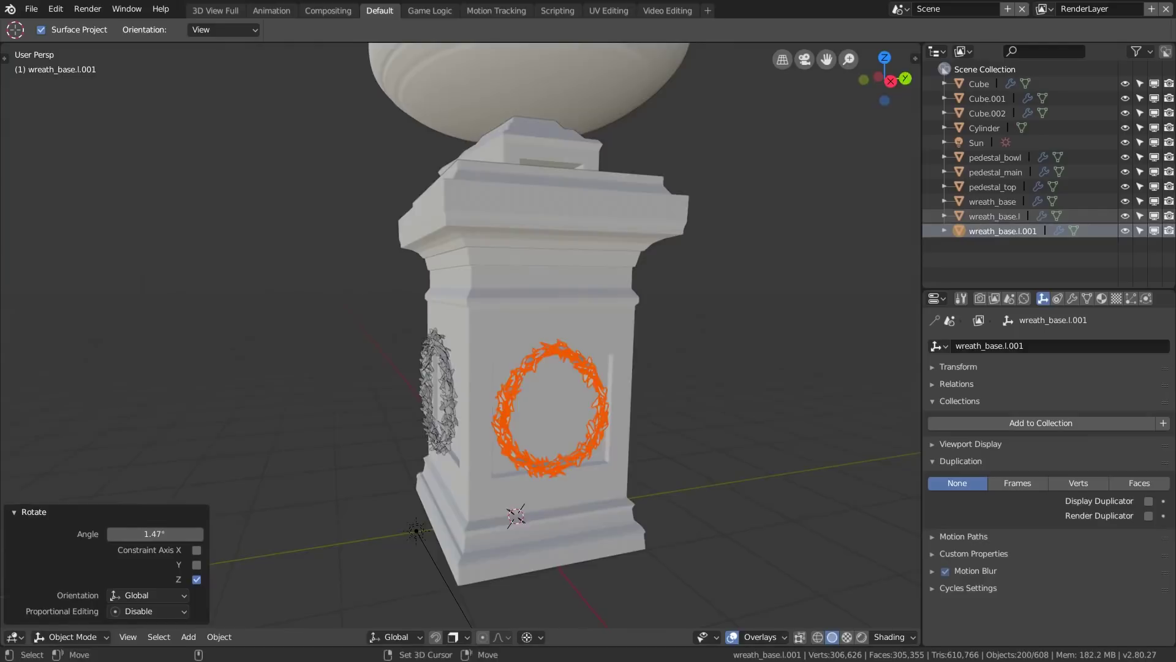
Nudge the new wreath into place over its side panel, then deselect everything and inspect the pedestal
middle_click_drag(429, 392, 543, 361)
key("g")
left_click(498, 369)
key("g")
key("Return")
key("alt+a")
scroll(460, 368, "down", 4)
scroll(544, 361, "up", 2)
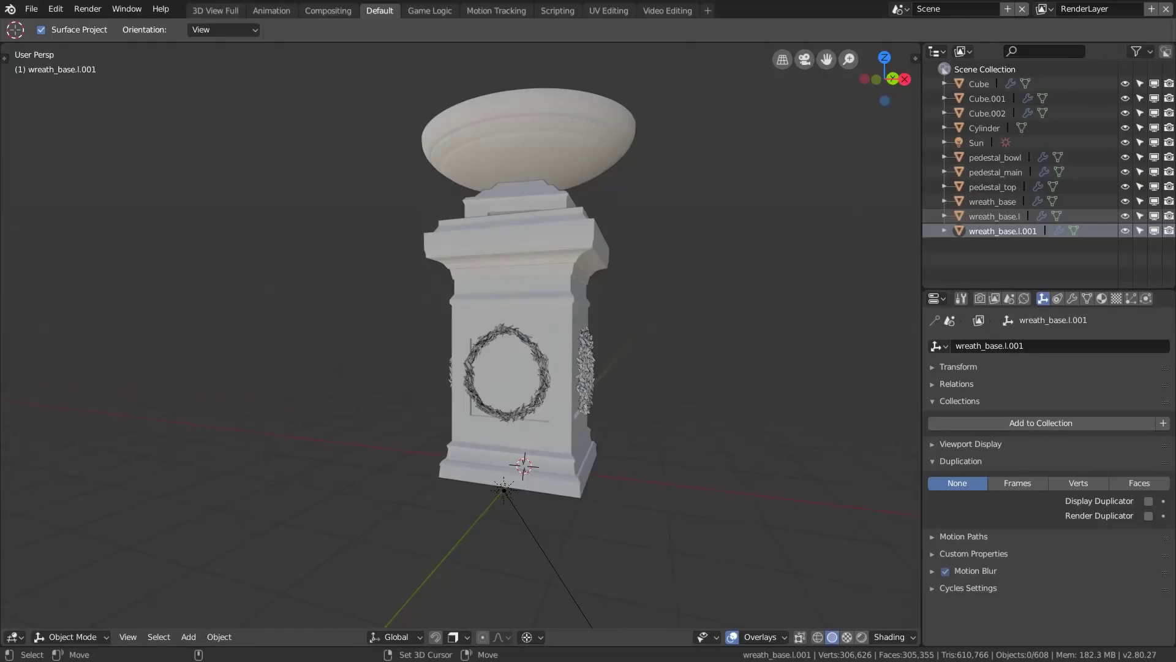
scroll(551, 337, "up", 3)
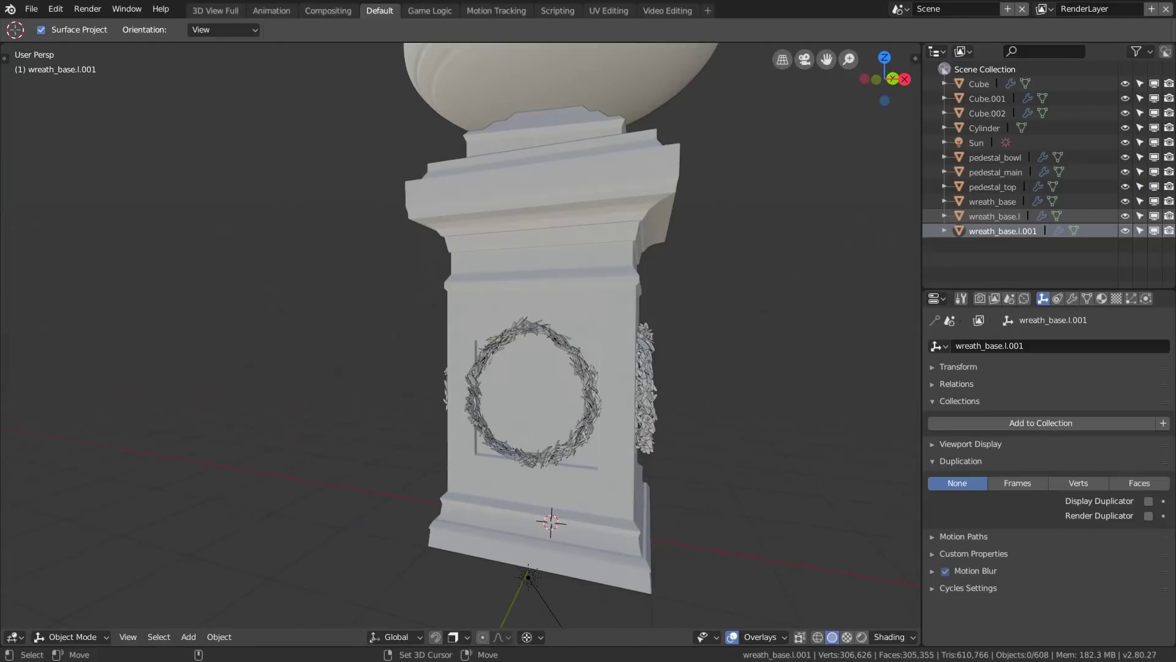
Add a Bezier curve and move it up about 2.89 m to the pedestal's neck, just below the cornice
key("shift+a")
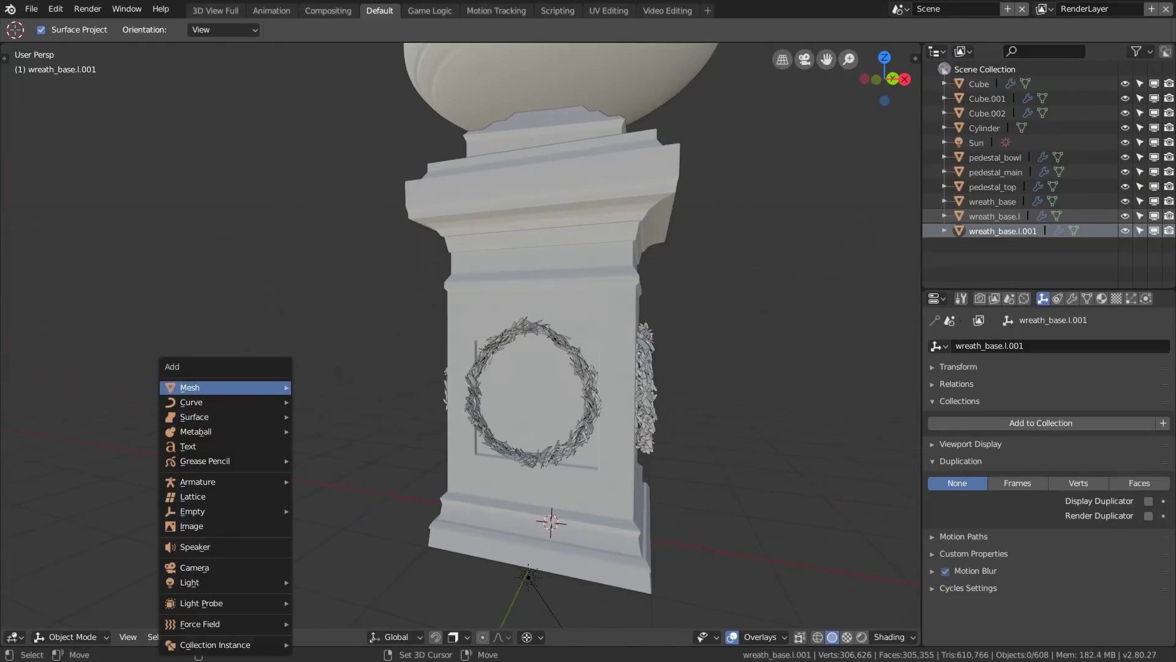
mouse_move(202, 402)
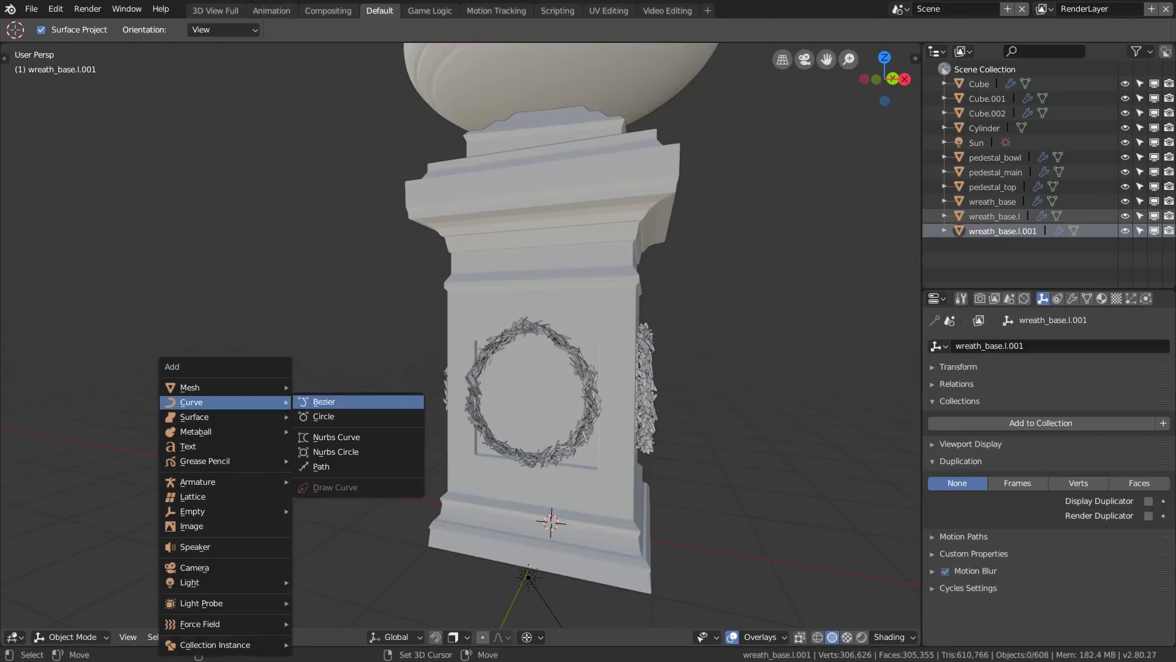
left_click(324, 401)
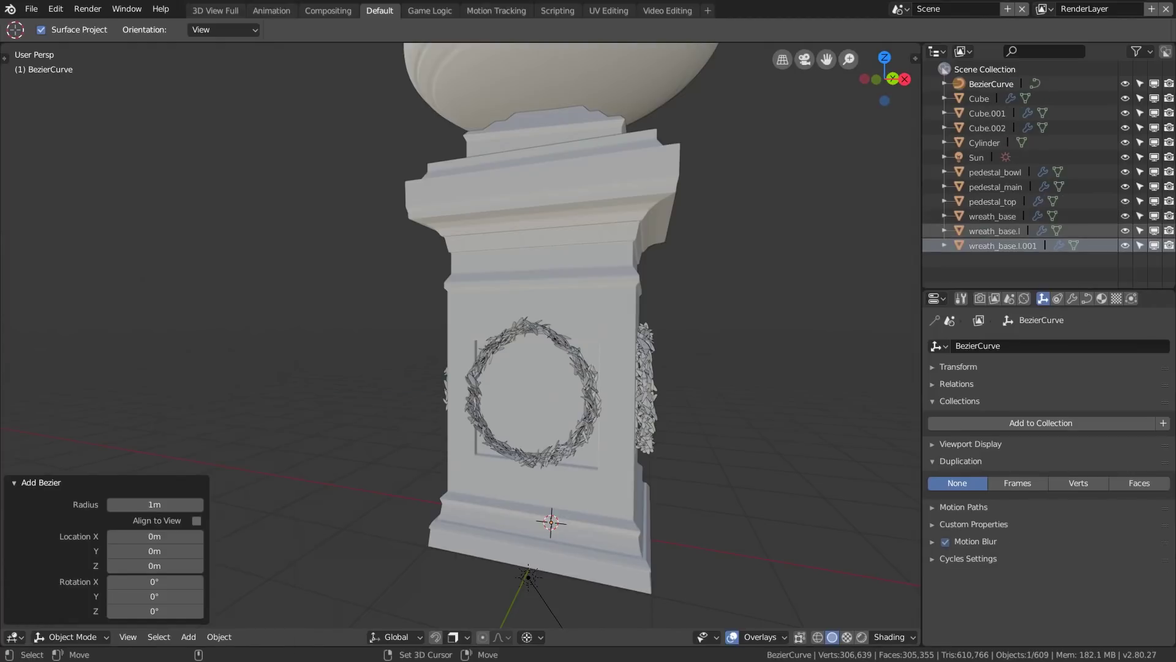
key("g")
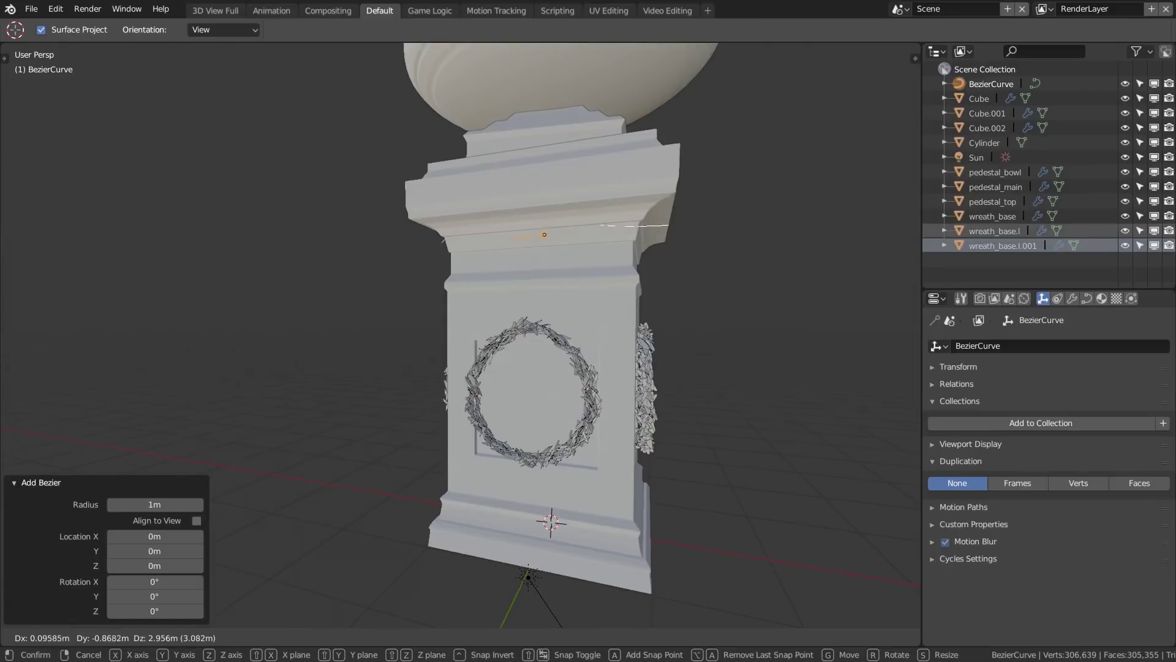
key("Return")
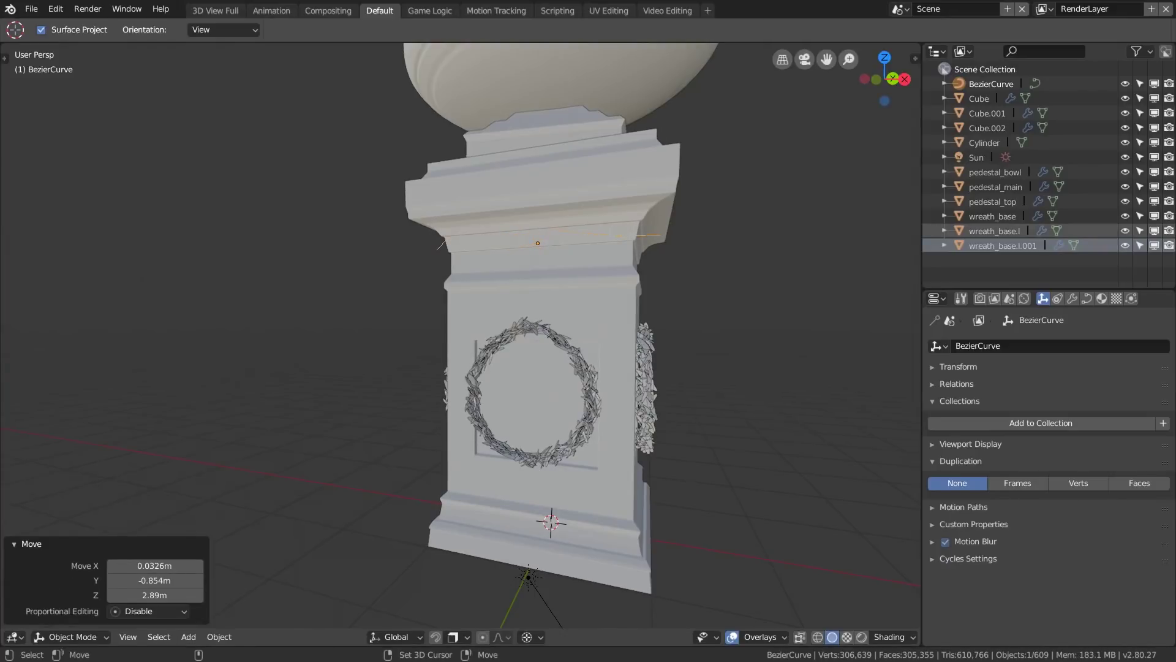
Move the curve about -0.592 m along Y so it sits clear of the pedestal's front face
middle_click_drag(551, 294, 459, 368)
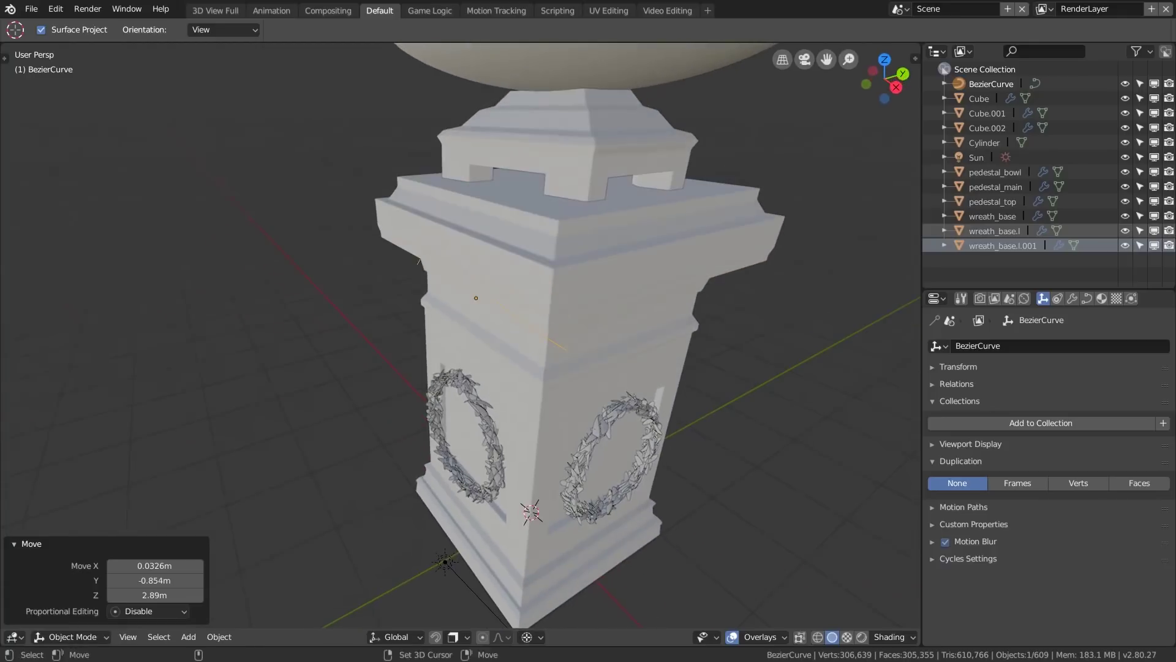
key("g")
key("x")
key("Return")
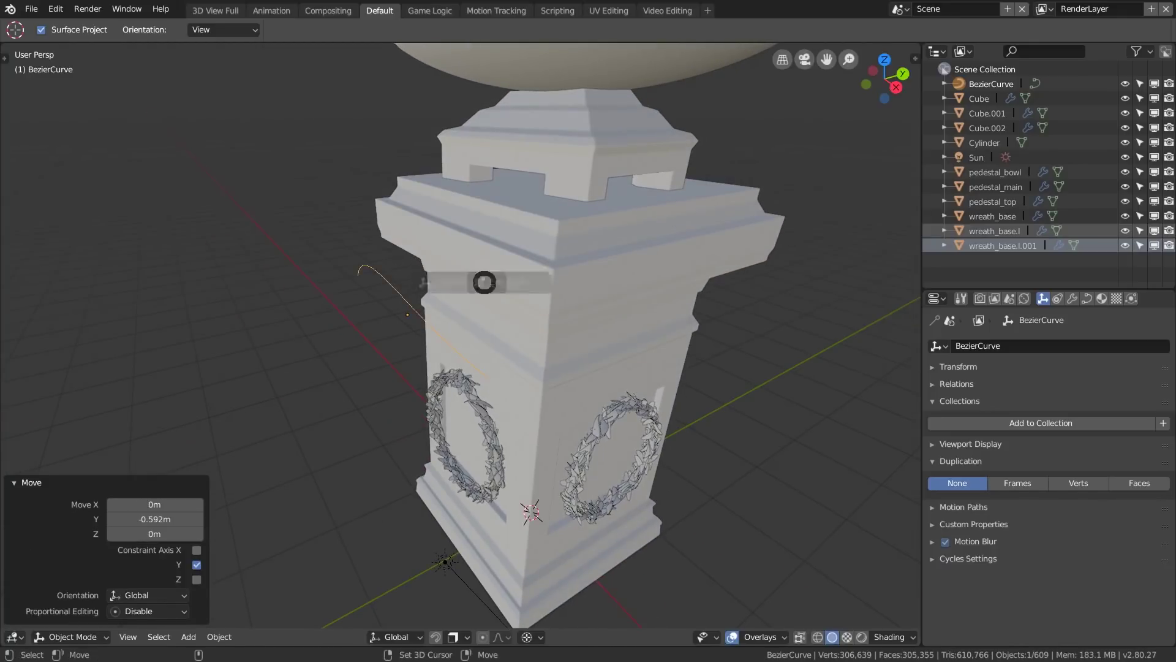
In Edit Mode, move the curve's right end point about 0.24 m up and 0.21 m inward, to the corner beneath the cornice
key("Tab")
middle_click_drag(441, 367, 526, 340)
key("g")
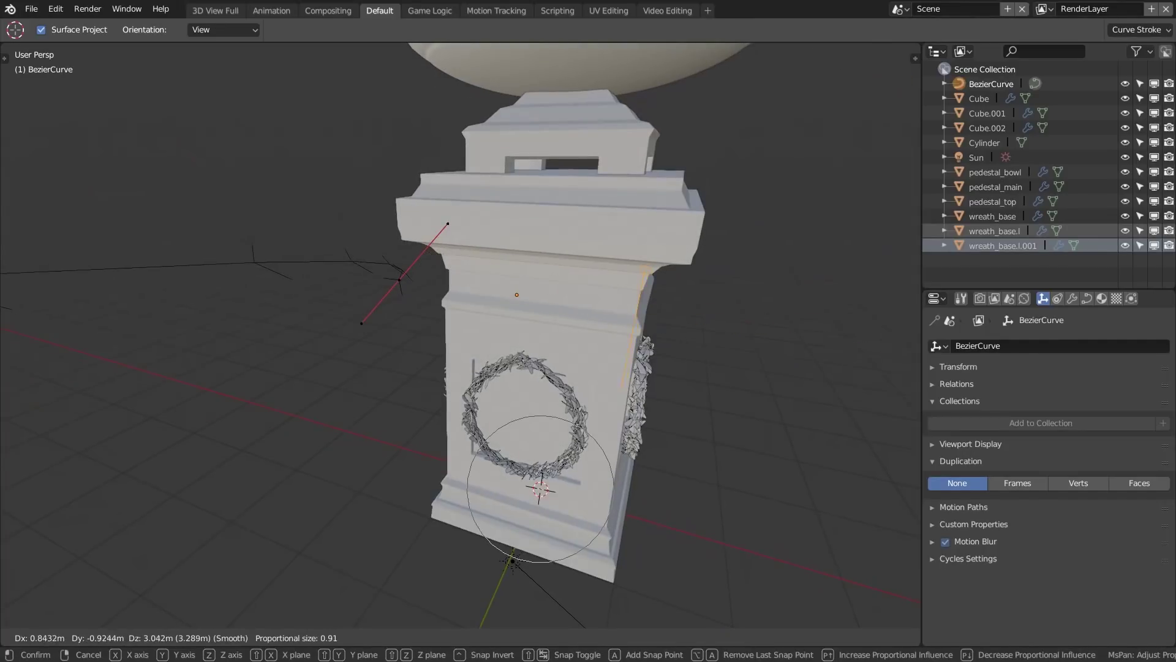
key("Escape")
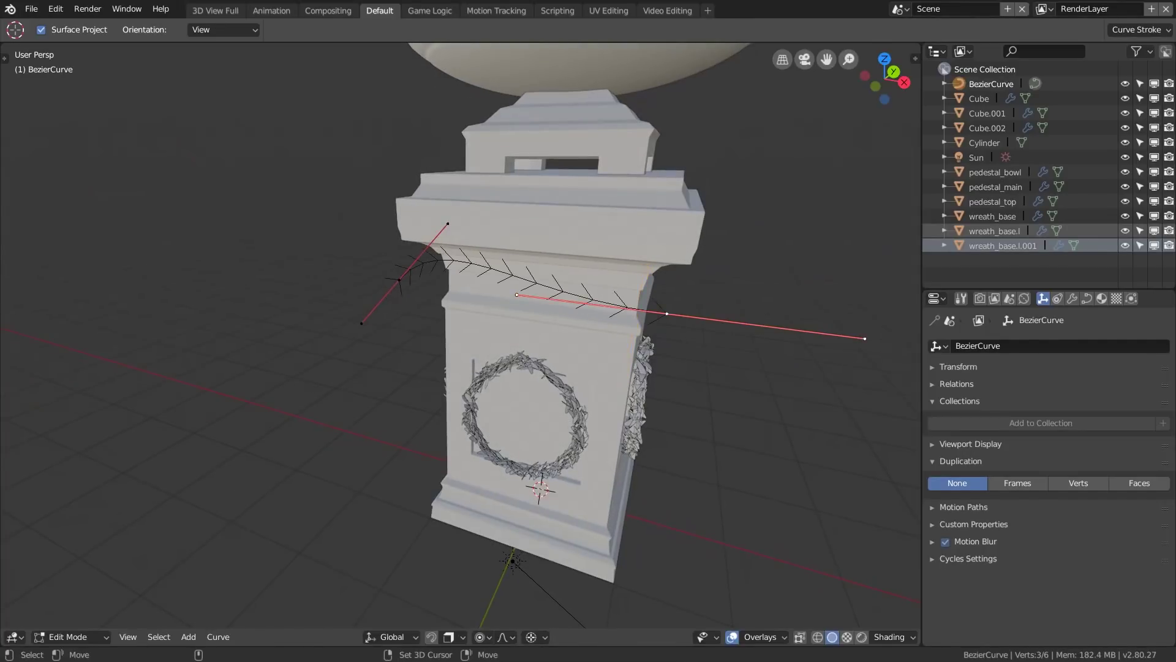
key("g")
key("Return")
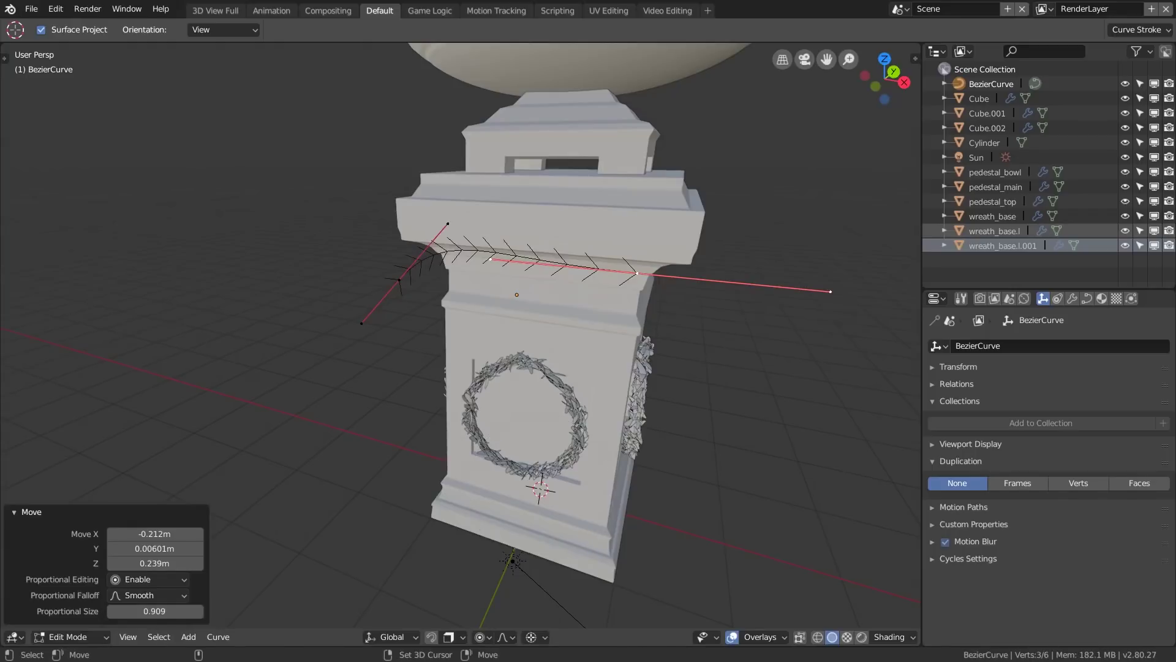
Change the pivot point from the 3D cursor and place the curve's left end point at the pedestal's opposite corner
left_click(400, 280)
key("r")
key("Escape")
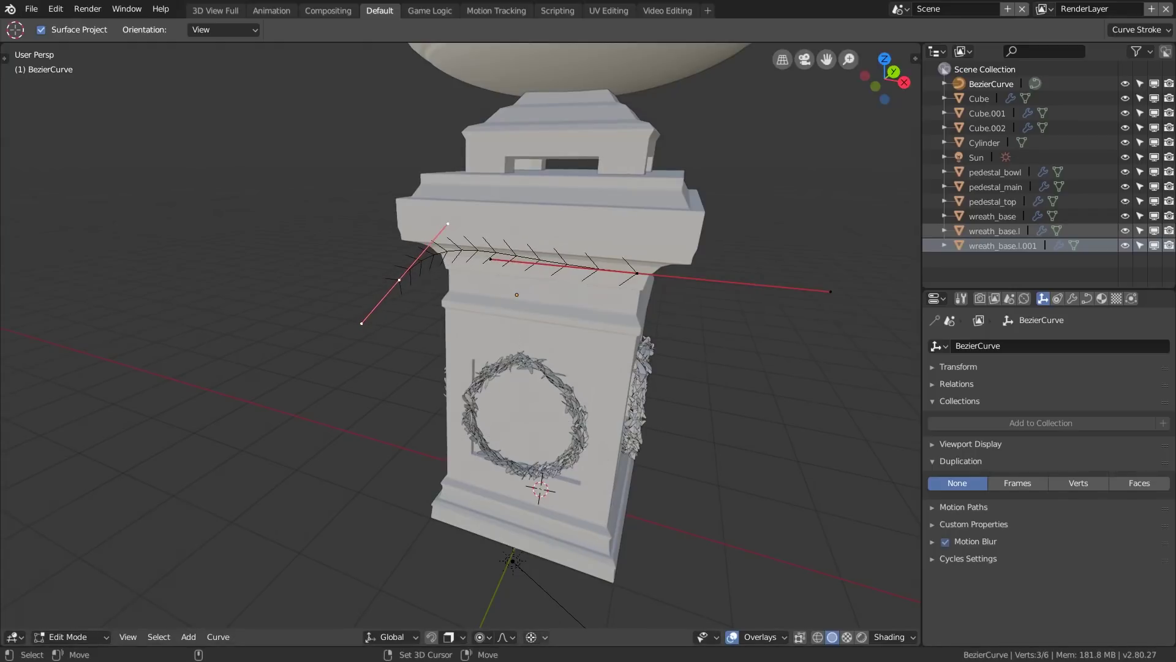
left_click(533, 636)
left_click(527, 579)
key("g")
key("Return")
Position the curve's right end point at the upper corner, rotating and scaling its handles so the curve sags like a garland
left_click(637, 273)
key("g")
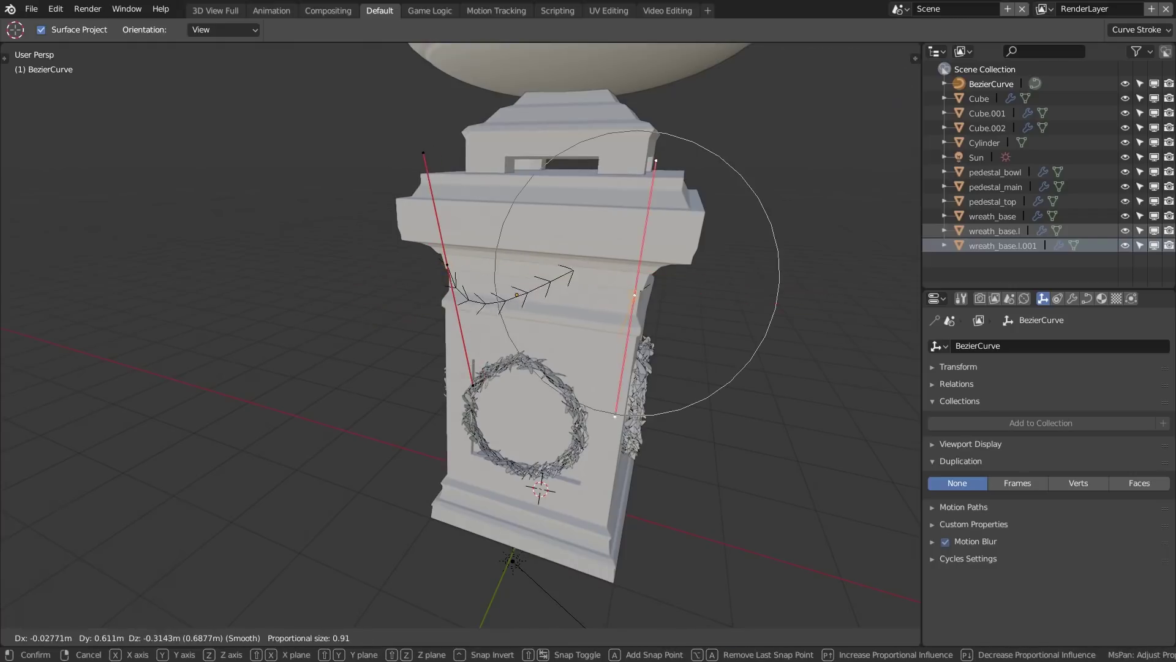
left_click(635, 276)
middle_click_drag(634, 275, 723, 211)
key("r")
left_click(537, 273)
key("r")
left_click(744, 236)
key("s")
left_click(687, 247)
Scale the handles of the curve's left end point and adjust the point's position against the pedestal
left_click(466, 252)
key("s")
key("Return")
key("g")
key("Return")
Move the curve's right end point tight under the cornice and refine its handles' rotation and length
key("g")
left_click(689, 215)
key("r")
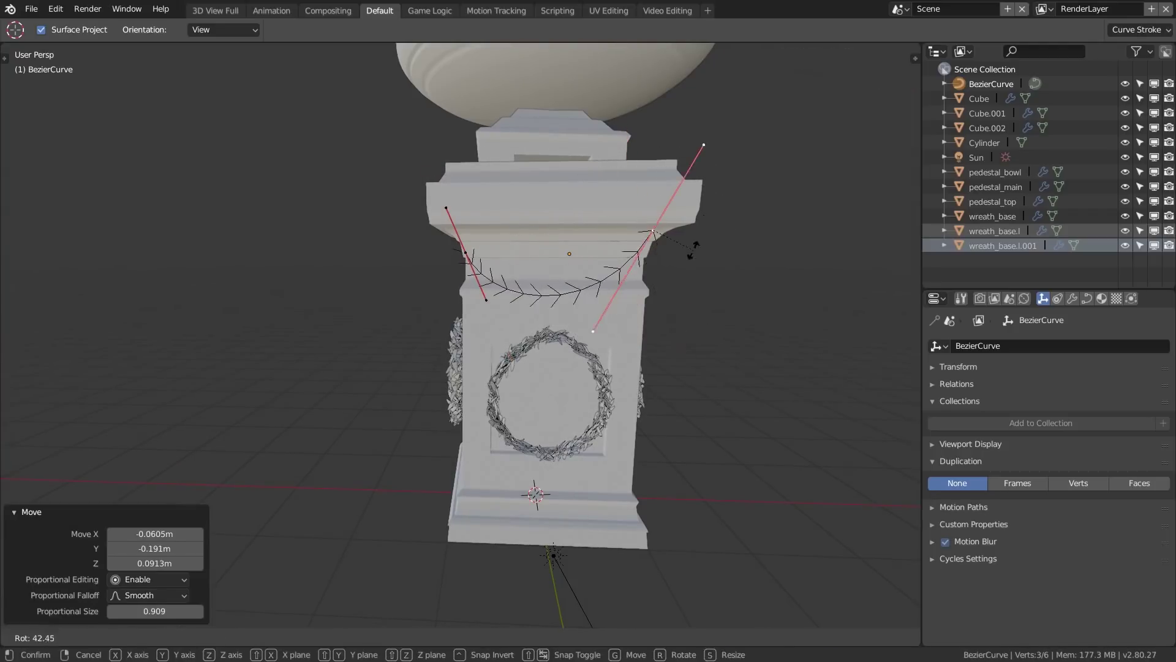
left_click(714, 251)
key("s")
left_click(722, 214)
Scale the left end point's handles to about 0.687 and rotate them as seen from the pedestal's side
left_click(465, 252)
key("g")
key("s")
middle_click_drag(475, 254, 588, 258)
key("r")
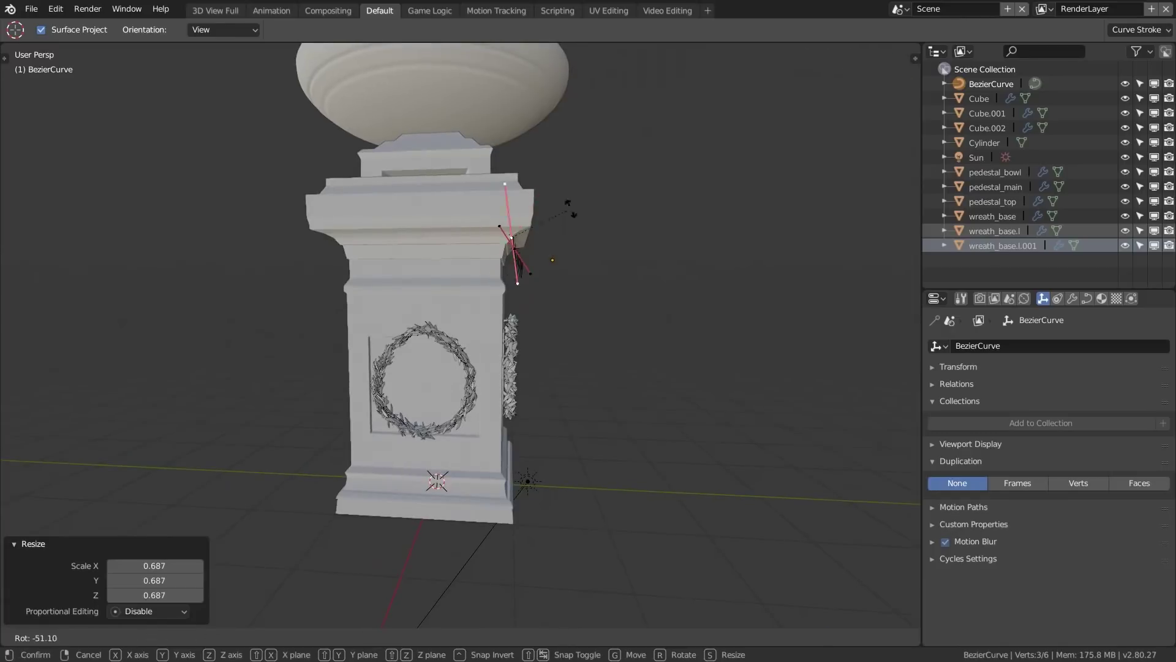
left_click(588, 214)
Fine-tune the rotation and position of the curve's end points so it hangs evenly across the pedestal's front
scroll(508, 211, "up", 2)
middle_click_drag(588, 214, 650, 215)
key("r")
left_click(476, 193)
key("g")
left_click(478, 202)
key("g")
left_click(649, 214)
Return to Object Mode and convert the garland curve to a mesh
key("Tab")
key("shift+space")
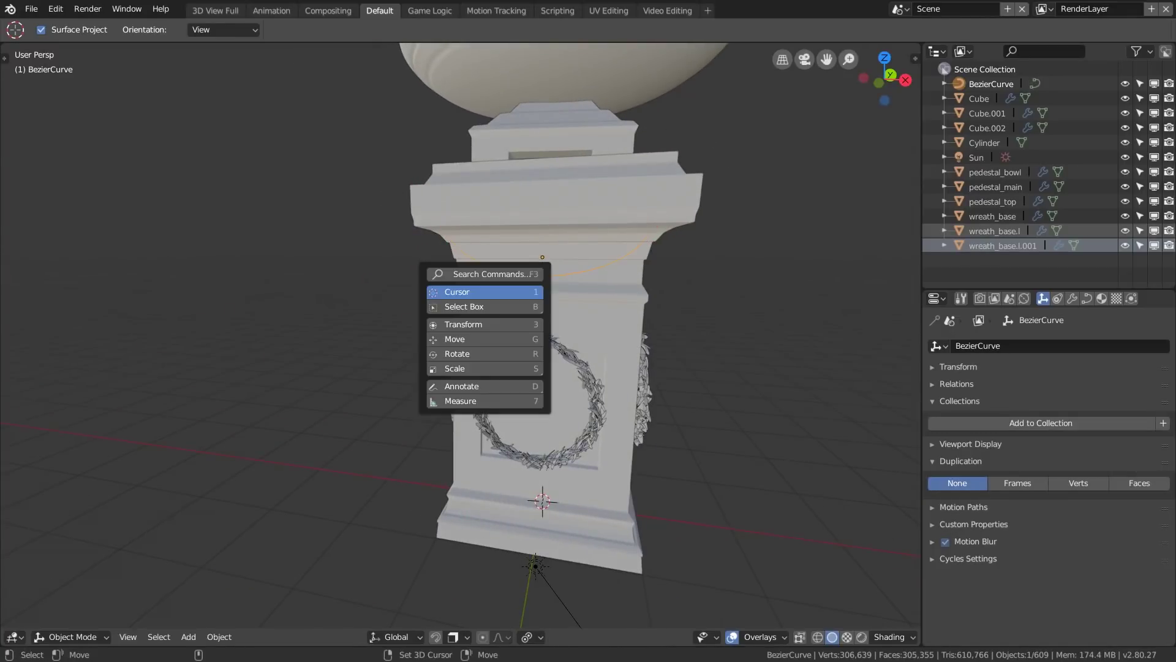
key("F3")
type("conver")
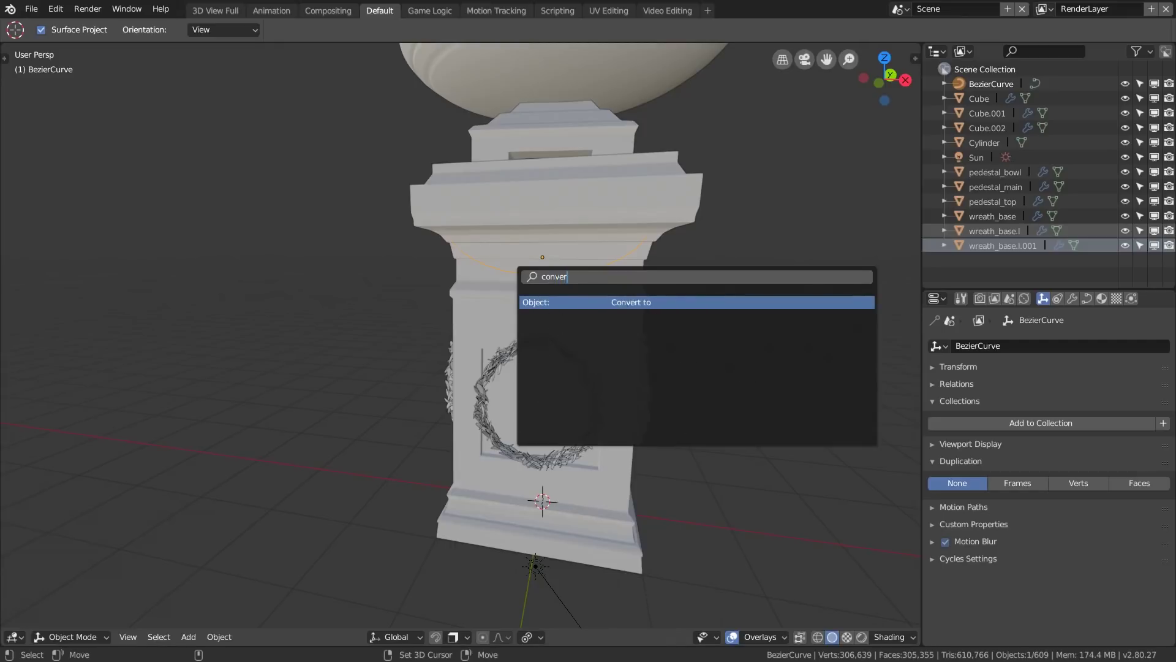
key("Return")
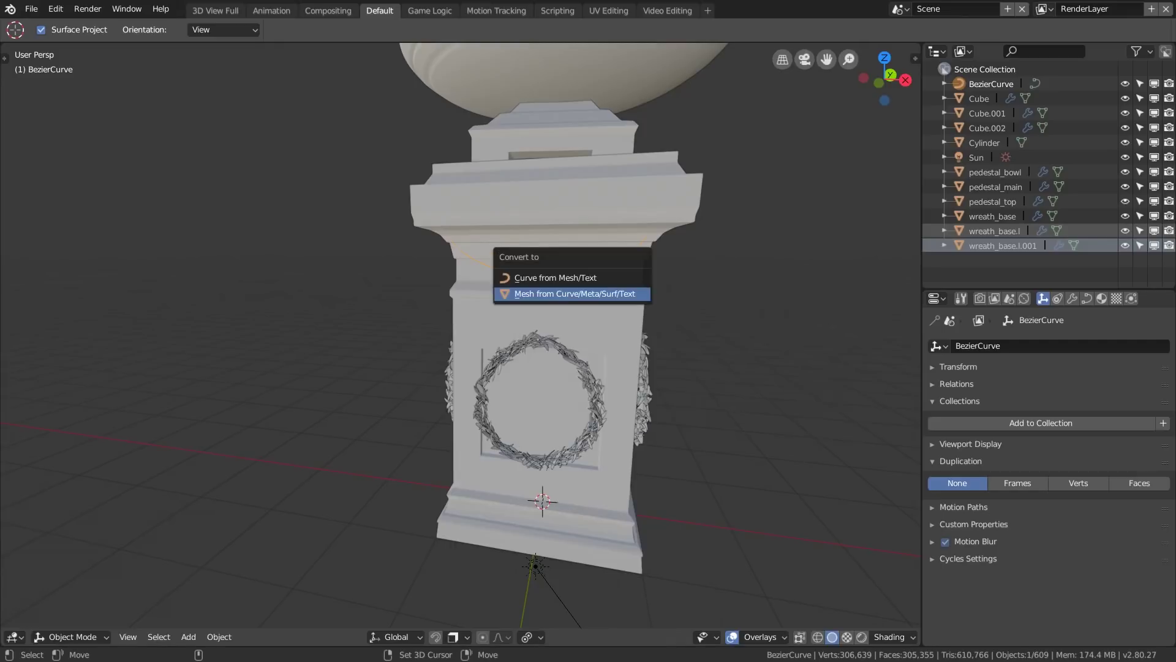
key("Return")
In Edit Mode, extrude all the garland's vertices slightly to form a thin strip of faces
key("ctrl+Tab")
left_click(762, 294)
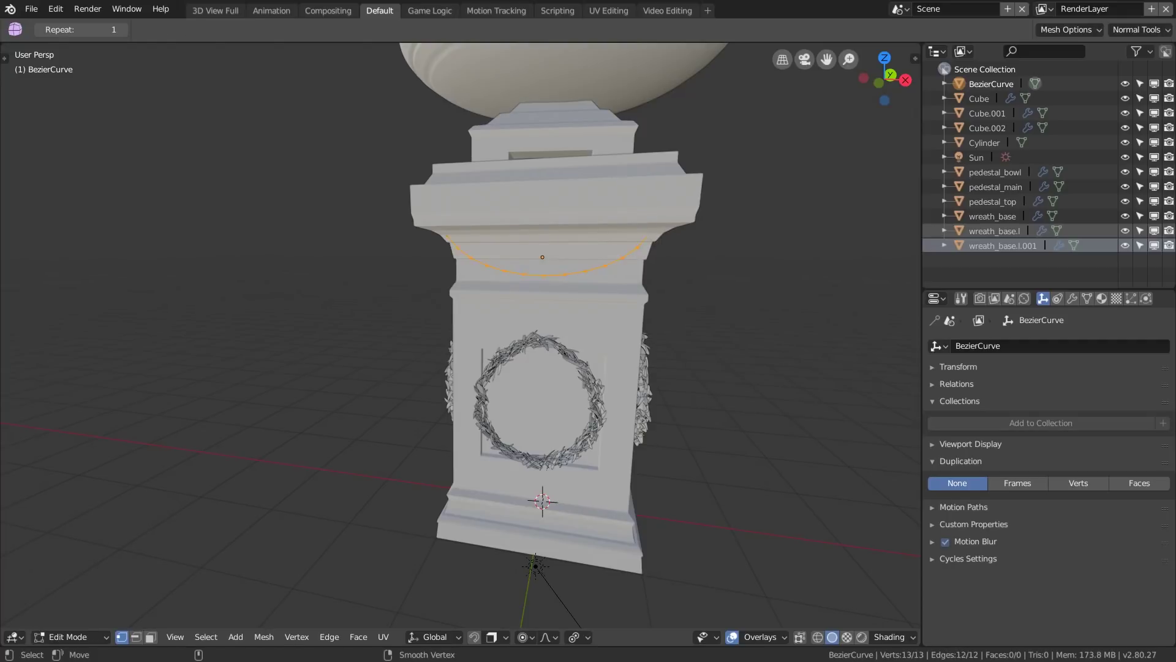
key("e")
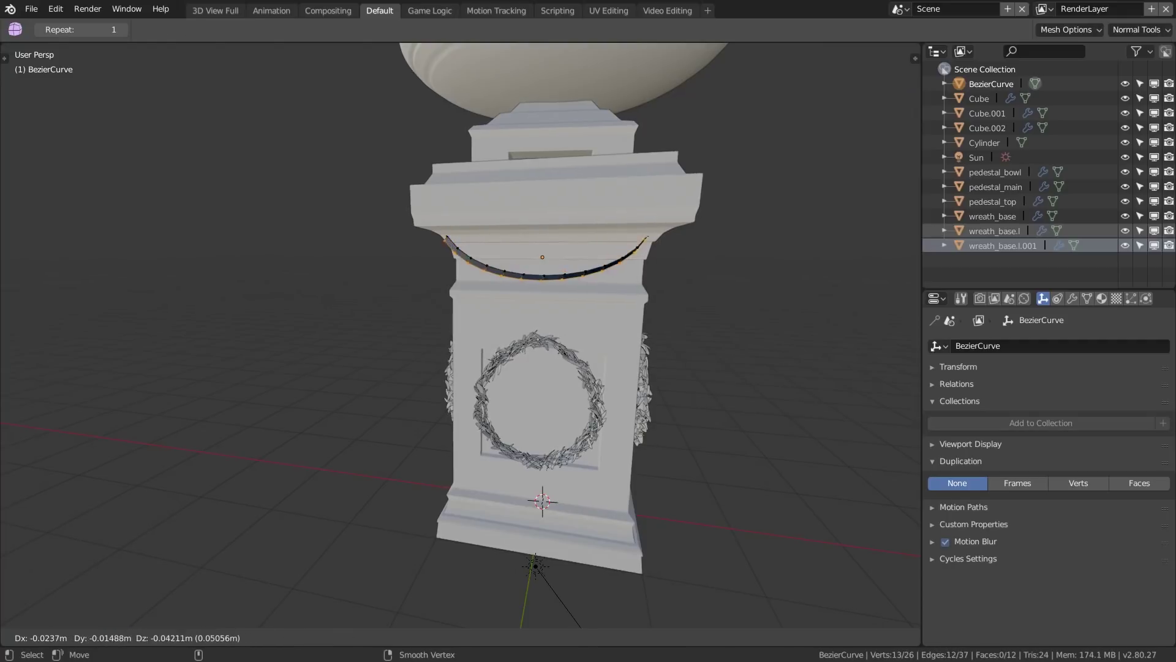
key("Return")
Make the garland strip's normals consistent and return to Object Mode
key("alt+a")
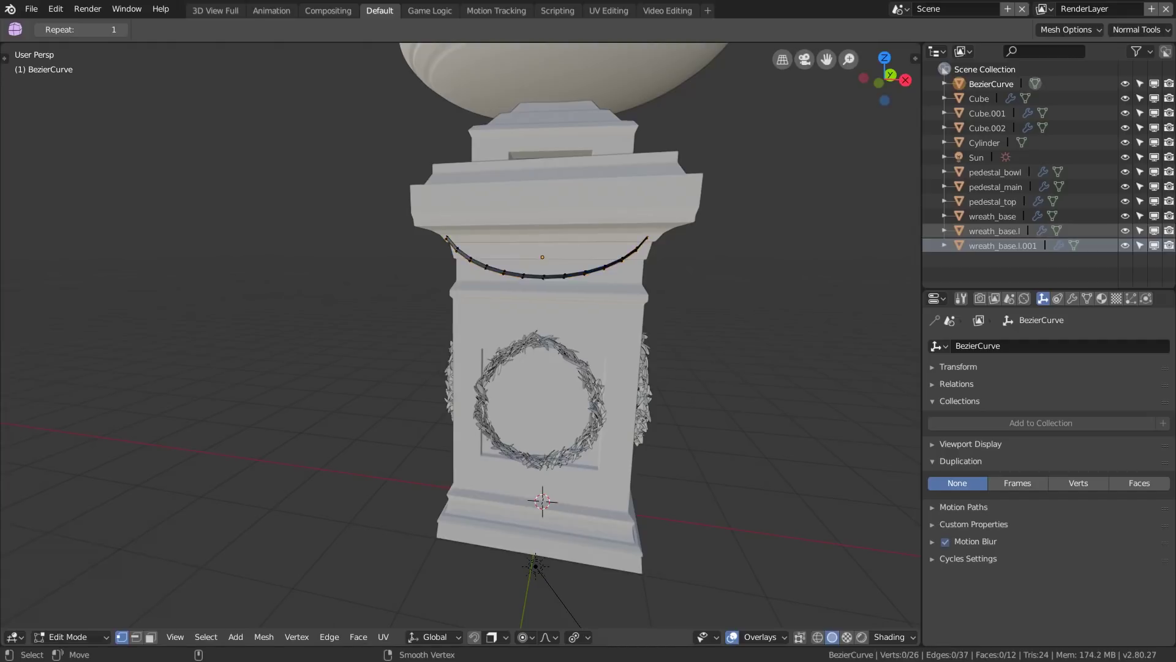
key("shift+n")
key("ctrl+Tab")
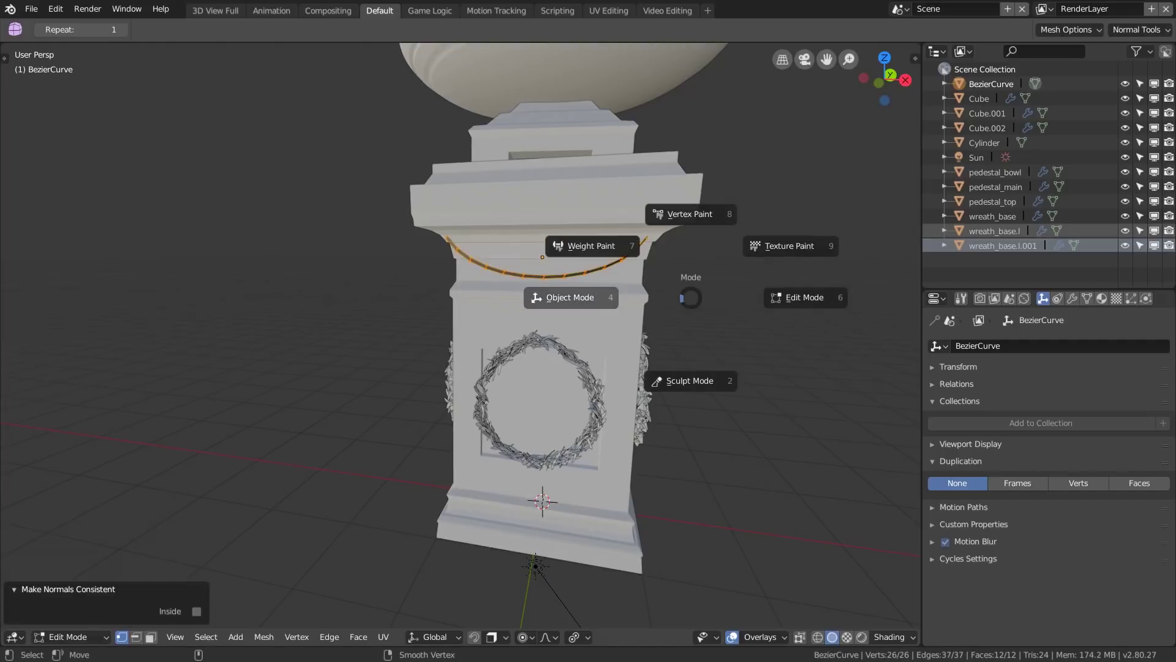
left_click(576, 299)
scroll(576, 298, "up", 5)
mouse_move(576, 298)
middle_mouse_down()
mouse_move(493, 307)
mouse_move(506, 325)
mouse_move(612, 297)
mouse_move(579, 282)
middle_mouse_up()
scroll(521, 321, "down", 4)
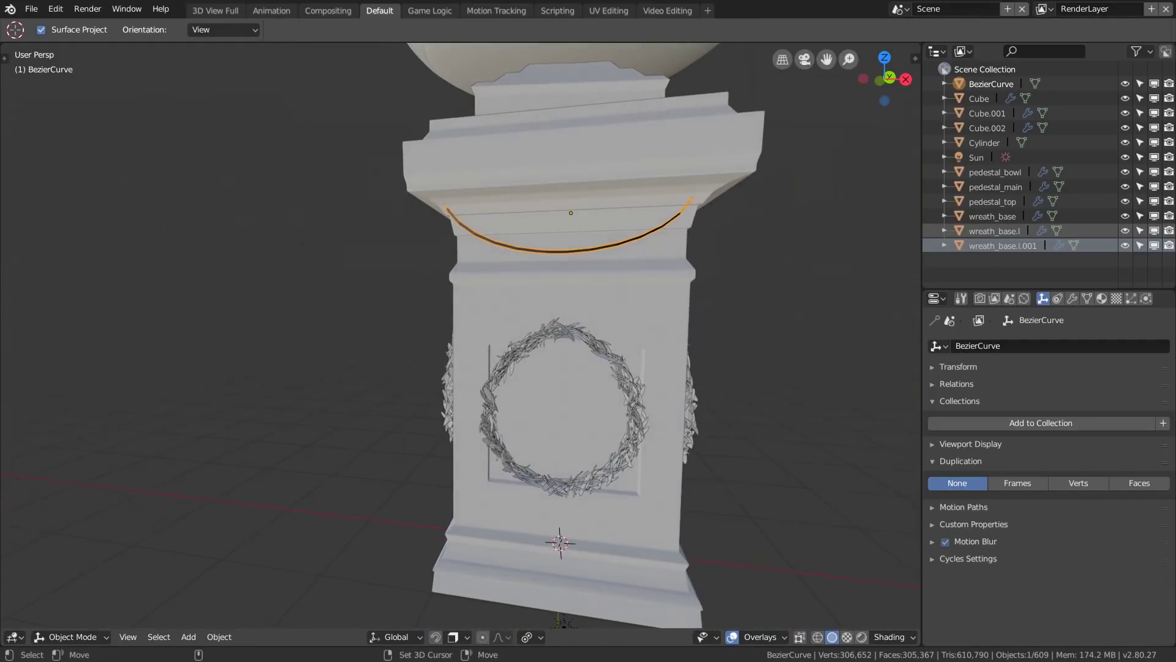
Add a particle system to the garland strip and assign it the leaf_circle_particles settings
left_click(1131, 298)
left_click(1049, 394)
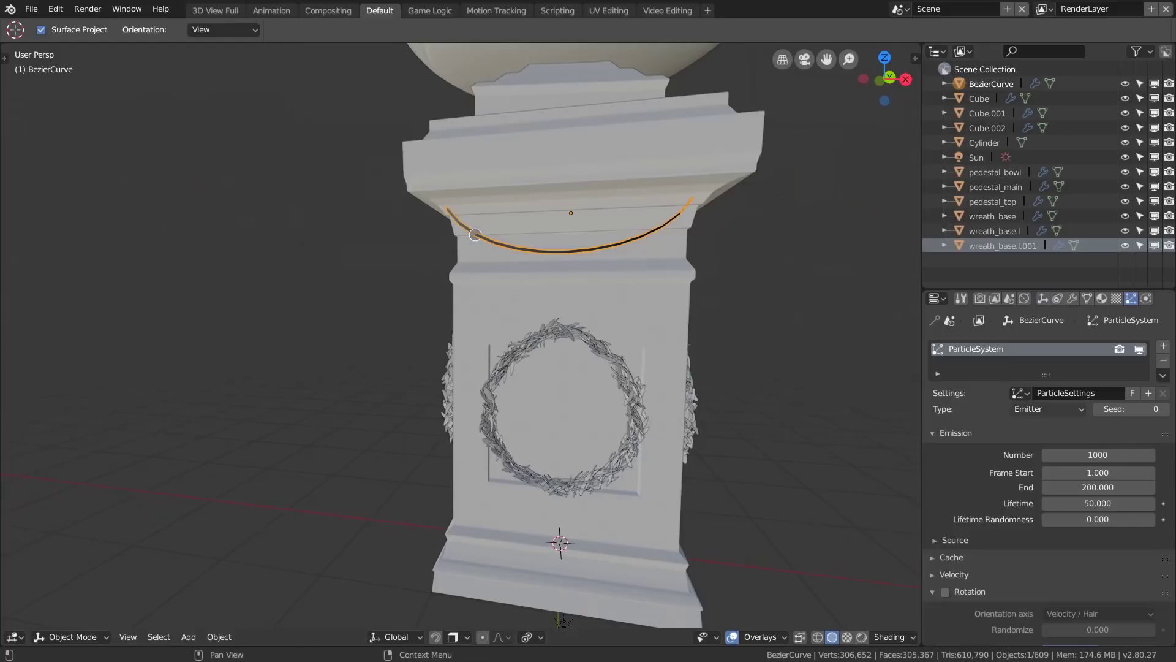
left_click(1020, 393)
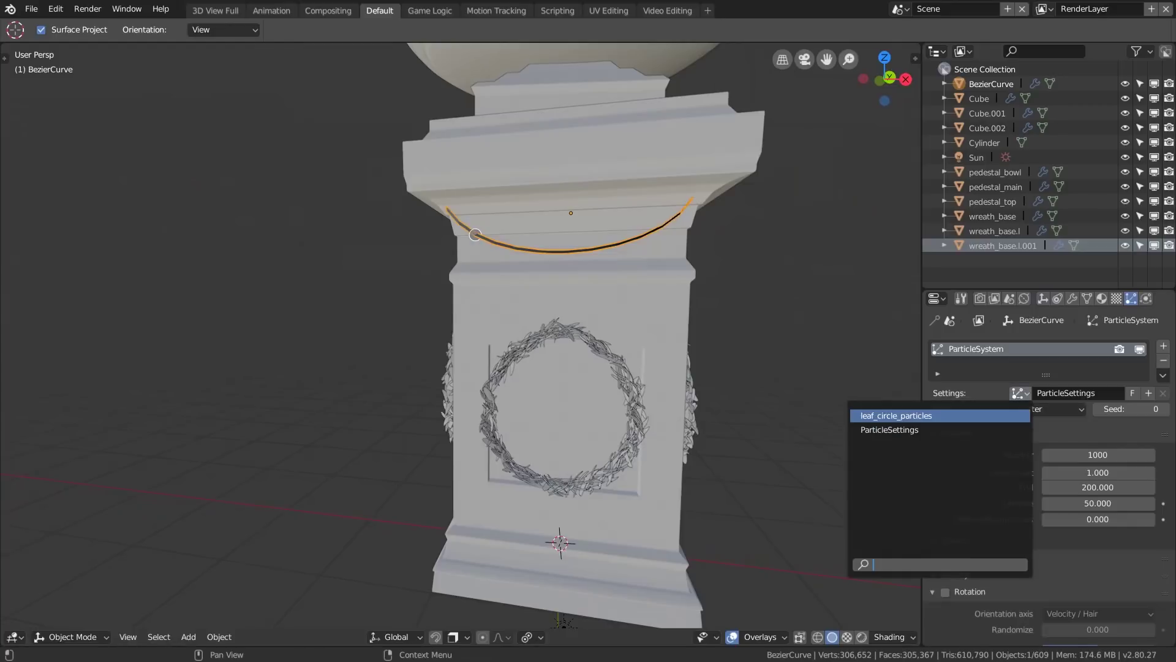
key("Return")
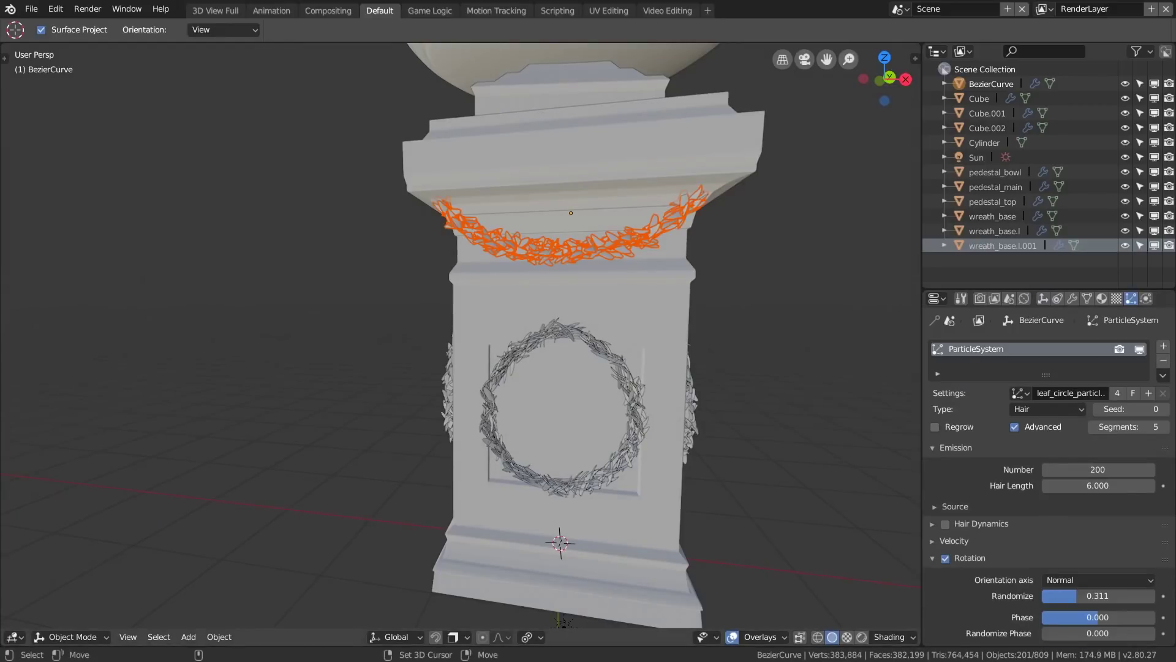
Give the garland its own copy of the leaf particle settings and set Hair Length to 4
scroll(460, 335, "up", 3)
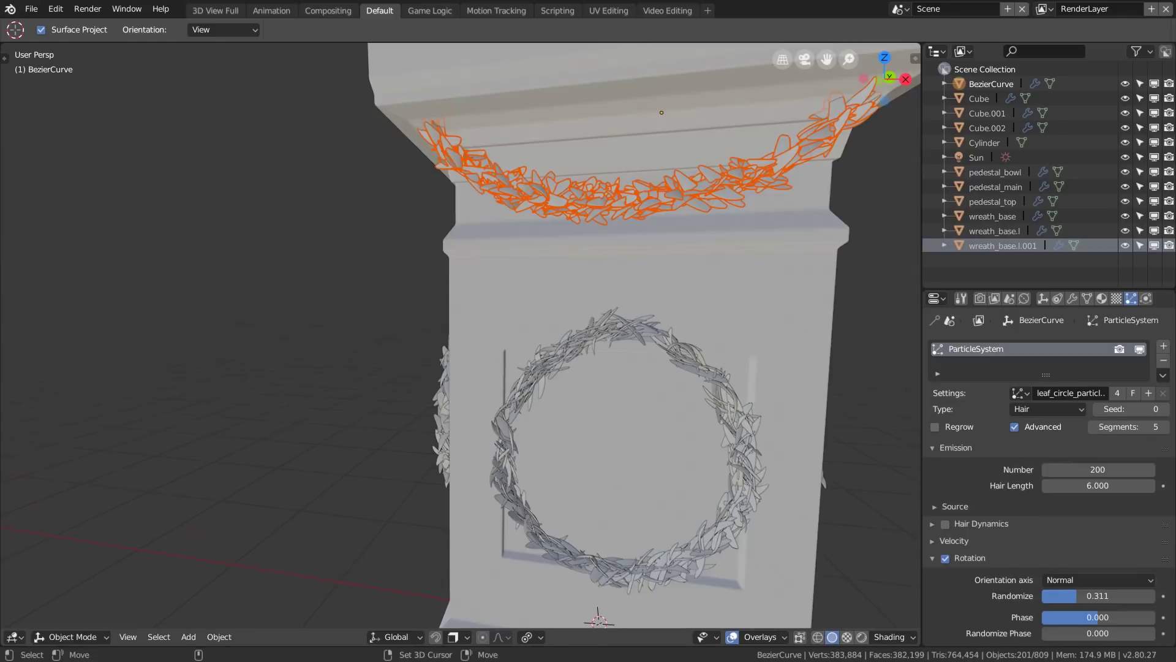
scroll(661, 112, "down", 4)
middle_click_drag(661, 112, 439, 300)
mouse_move(539, 343)
middle_mouse_down()
mouse_move(519, 319)
mouse_move(552, 324)
mouse_move(547, 337)
middle_mouse_up()
scroll(459, 337, "up", 3)
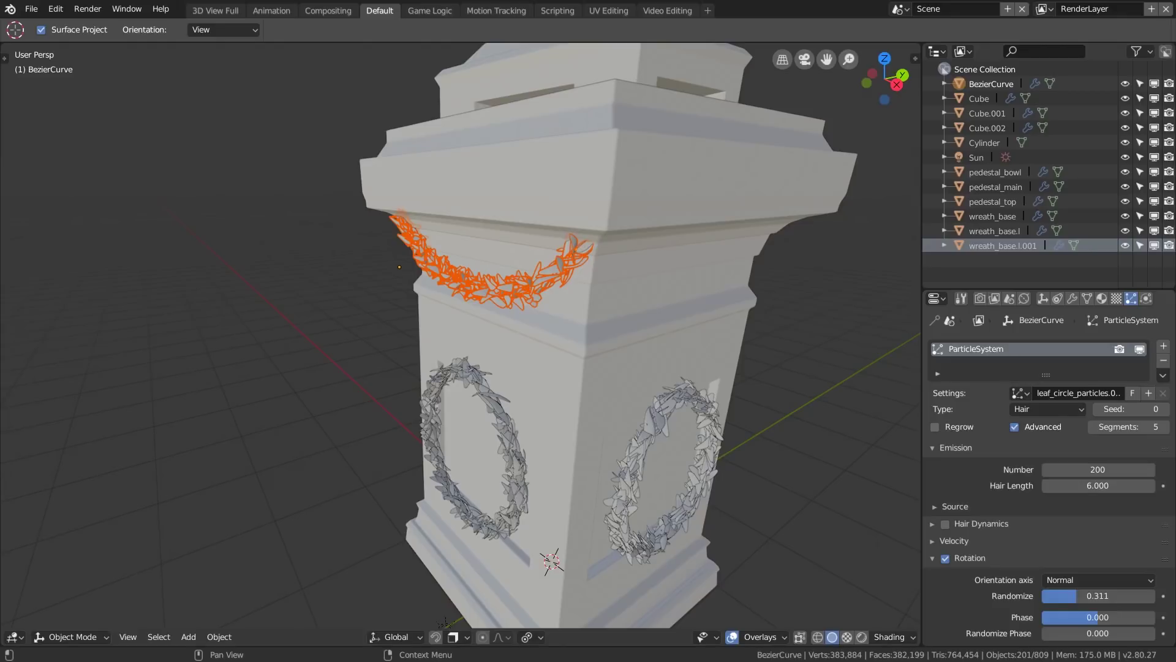
key("BackSpace")
key("BackSpace")
key("BackSpace")
type("4")
key("Return")
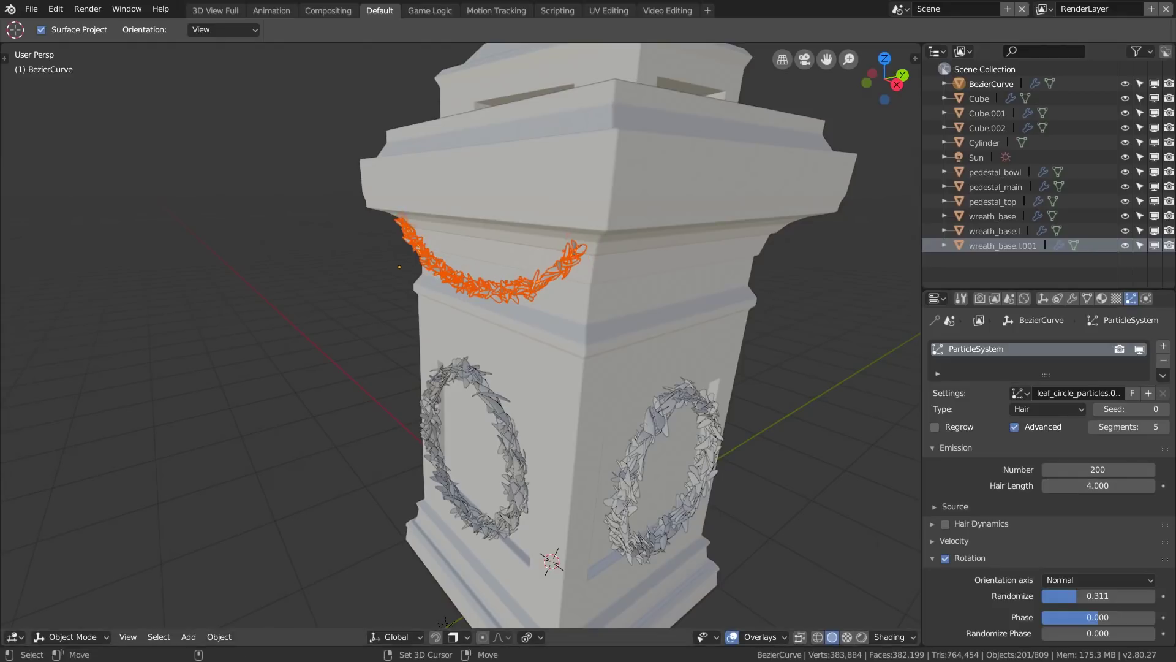
Set the garland's particle Number to 100, then deselect everything
left_click_drag(466, 343, 548, 319, "alt")
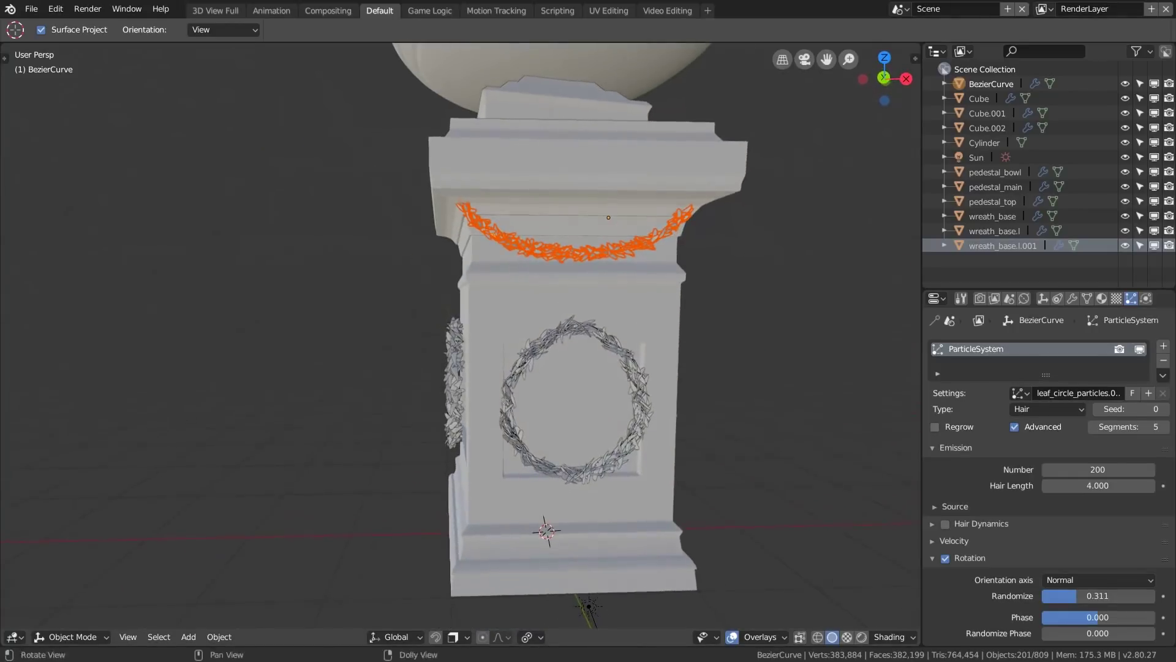
type("100")
key("Return")
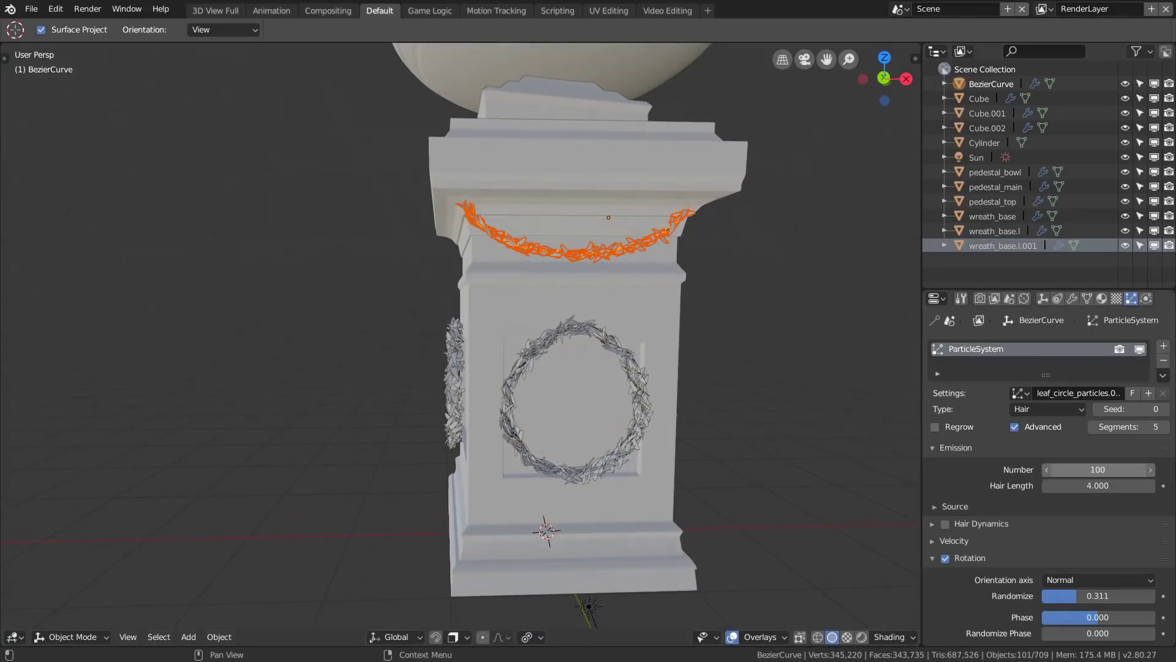
scroll(539, 343, "down", 2)
key("alt+a")
Select the leaf object Cube.002, open it in Edit Mode and frame its mesh
middle_click_drag(539, 343, 454, 344)
scroll(413, 343, "down", 2)
scroll(454, 344, "up", 3)
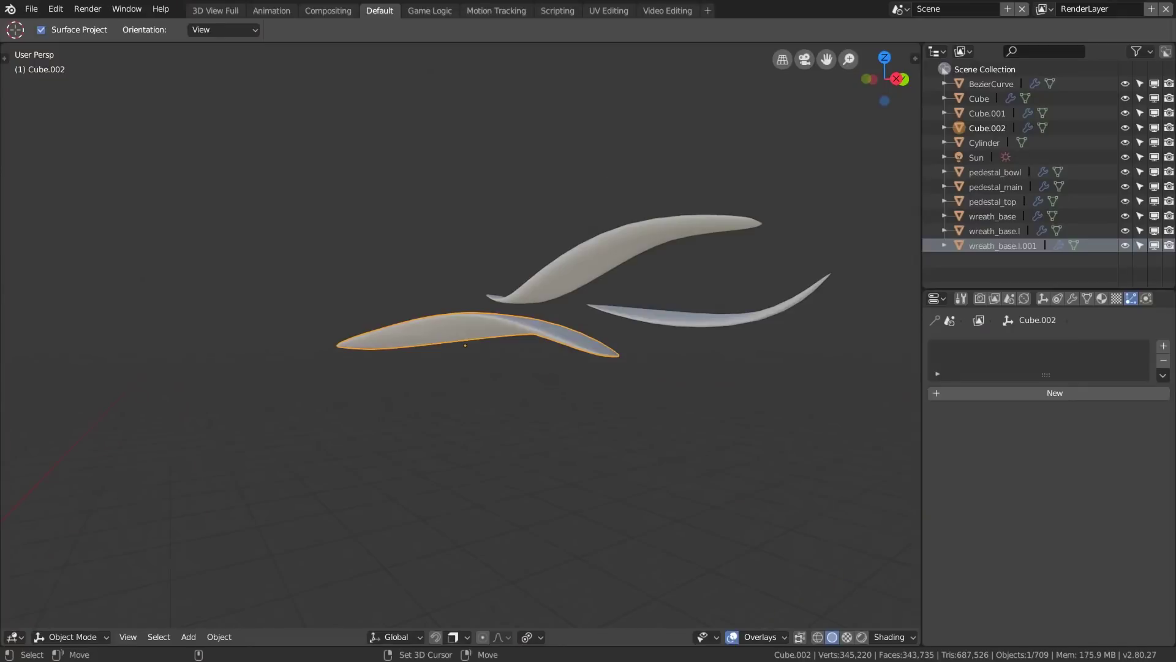
key("Tab")
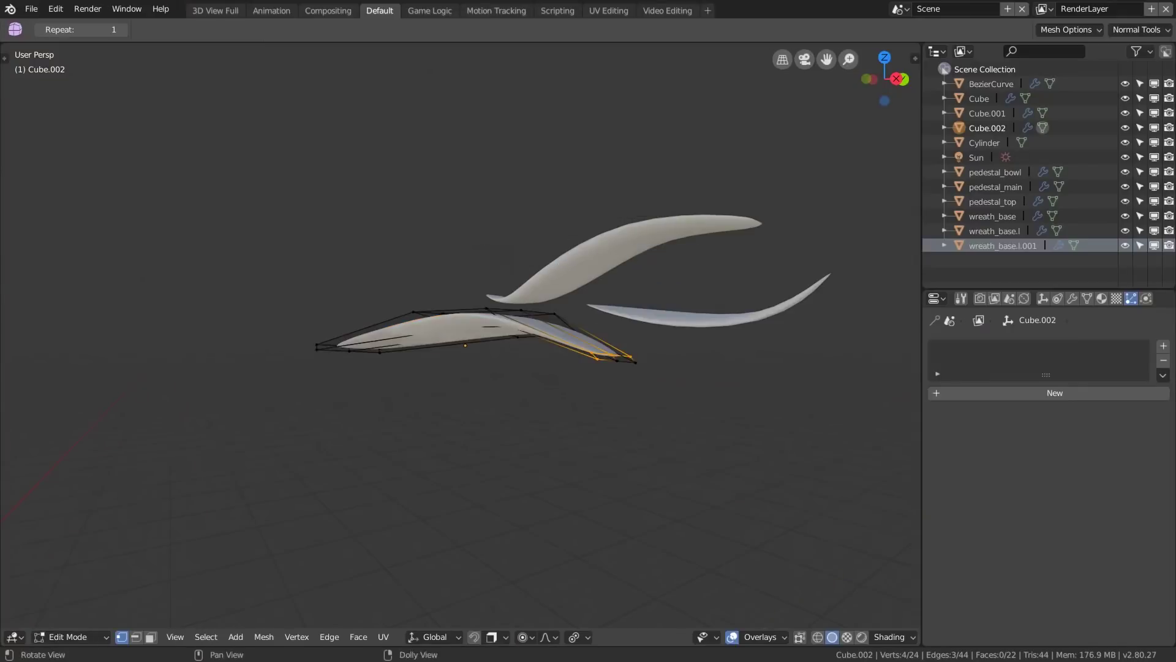
key("KP_Decimal")
Delete the broad faces on one side of the Cube.002 leaf together with the adjoining end faces
left_click(545, 432, "shift")
left_click(570, 416, "shift")
left_click(532, 343, "shift")
left_click(495, 344, "shift")
left_click(461, 347, "shift")
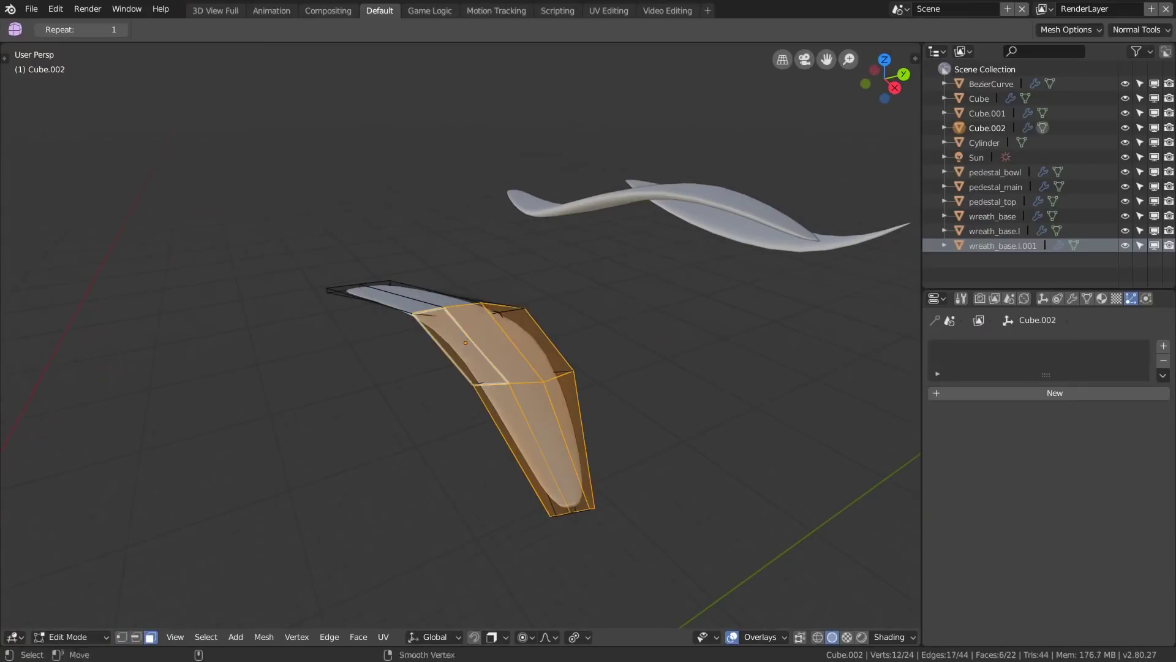
middle_click_drag(456, 343, 458, 404)
left_click(375, 276, "shift")
left_click(408, 258, "shift")
key("x")
left_click(477, 266)
Delete further narrow rim faces of the Cube.002 leaf to thin out its geometry
middle_click_drag(478, 265, 658, 174)
middle_click_drag(346, 341, 354, 344)
left_click(353, 345)
middle_click_drag(698, 361, 515, 410)
left_click(527, 422, "shift")
left_click(566, 422, "shift")
key("x")
key("Return")
Adjust the open edge loop along the leaf's remaining rim and check the shape in Object Mode
key("2")
middle_click_drag(465, 343, 466, 347)
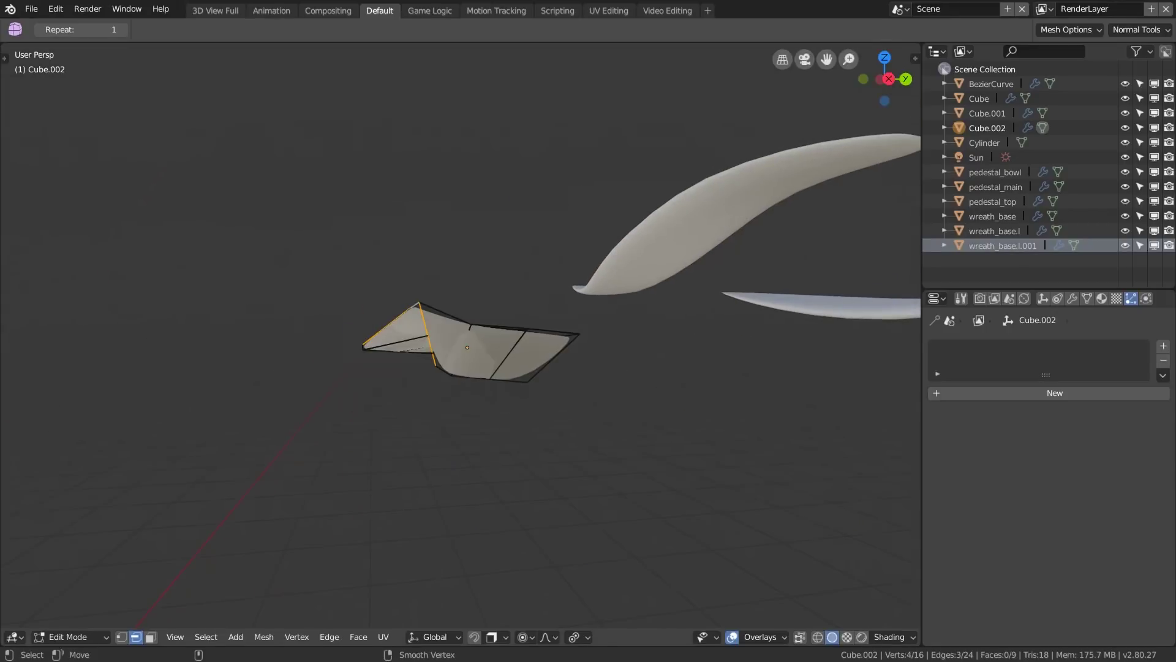
key("g")
left_click(467, 347)
left_click_drag(467, 347, 551, 380, "alt")
key("Tab")
key("Tab")
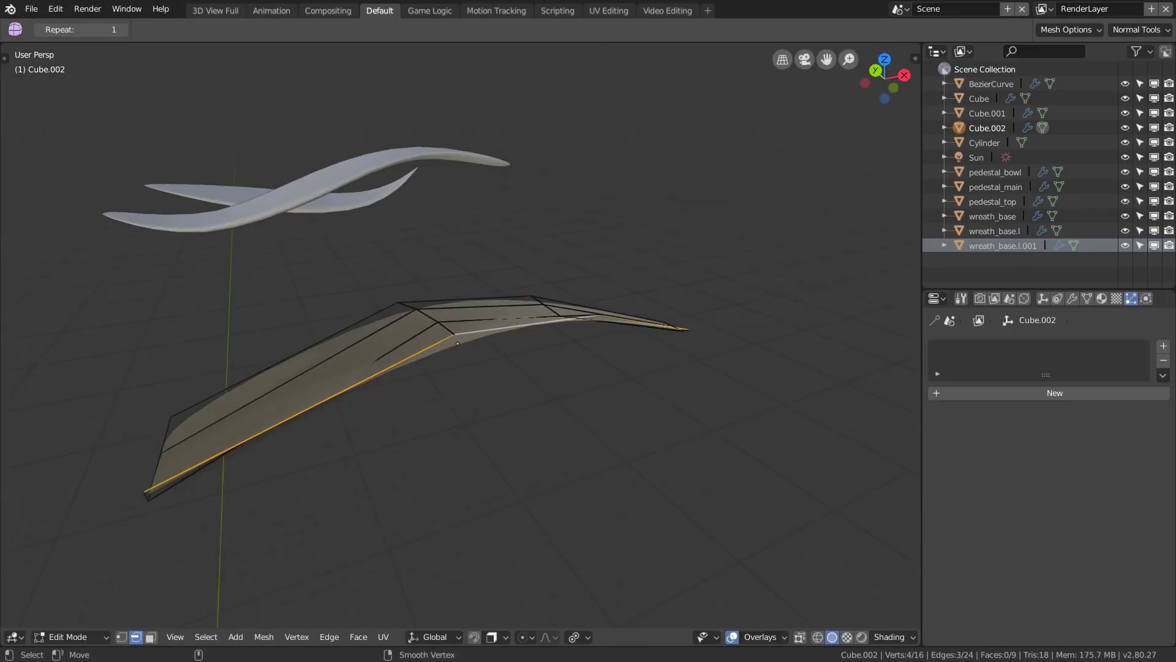
Reposition individual rim vertices along the open edge of the Cube.002 leaf to tidy its outline
left_click_drag(467, 347, 551, 398, "alt")
key("ctrl+Tab")
left_click(392, 293)
left_click(409, 298)
key("g")
left_click(362, 310)
left_click(398, 446)
key("g")
left_click(361, 442)
Fine-tune further vertices of the Cube.002 leaf from other angles to even out its curved shape
middle_click_drag(466, 296, 468, 325)
left_click_drag(467, 325, 451, 323)
left_click_drag(455, 389, 450, 387)
left_click_drag(493, 322, 482, 323)
left_click_drag(476, 390, 472, 389)
middle_click_drag(472, 390, 547, 383)
left_click(355, 288)
key("g")
left_click(345, 299)
key("g")
left_click(357, 333)
middle_click_drag(358, 333, 484, 288)
left_click_drag(480, 399, 447, 411)
middle_click_drag(465, 245, 294, 275)
Open the neighbouring leaf Cube.001 in Edit Mode and delete the faces on its underside by growing and inverting a face selection
key("Tab")
left_click(604, 269)
key("KP_Decimal")
key("Tab")
left_click(405, 240)
left_click(456, 417, "shift")
left_click(416, 416, "shift")
key("ctrl+KP_Add")
middle_click_drag(417, 416, 490, 416)
key("ctrl+i")
key("x")
Scale and move the open rim edge loop of the Cube.001 leaf
key("2")
left_click(493, 373, "alt")
middle_click_drag(493, 374, 447, 294)
key("s")
left_click(392, 343)
key("g")
left_click(398, 356)
Shift an end vertex of the Cube.001 leaf with proportional editing toggled
key("1")
left_click(405, 224)
key("o")
key("g")
left_click(389, 228)
Move more rim vertices of the Cube.001 leaf to finish its outline and return to Object Mode
middle_click_drag(389, 228, 588, 183)
key("x")
key("g")
middle_click_drag(476, 380, 380, 453)
left_click(309, 428)
left_click(481, 282, "shift")
key("g")
left_click(580, 296)
key("ctrl+Tab")
left_click(459, 296)
Open the leaf Cube in Edit Mode and delete its redundant faces on one side
left_click(560, 310)
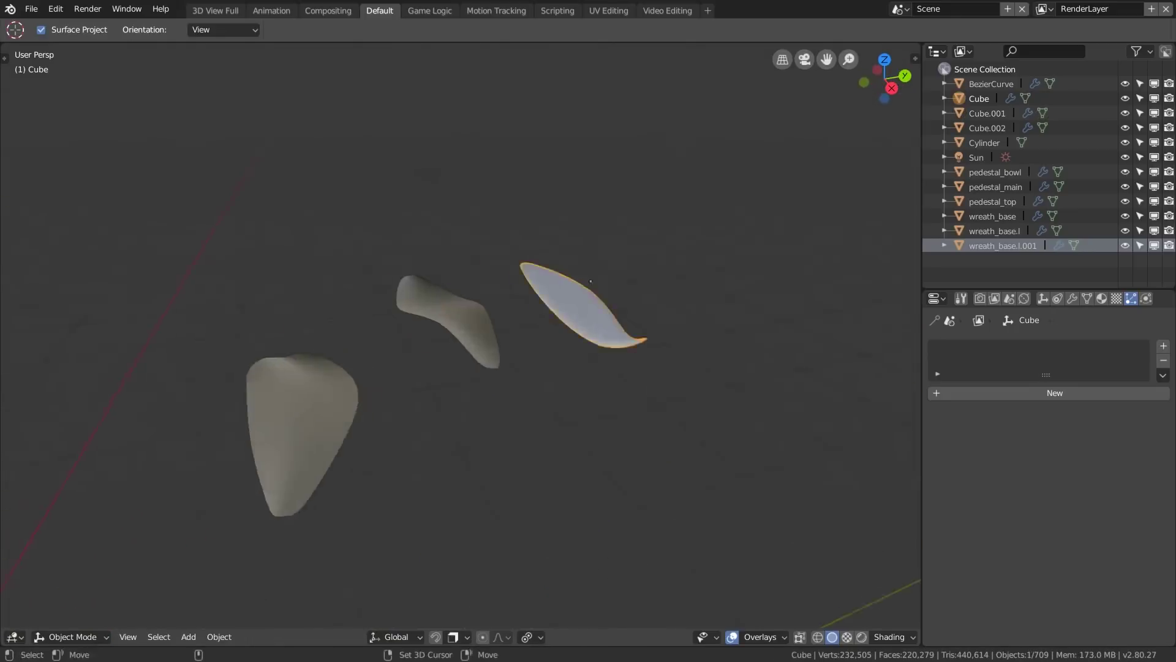
key("ctrl+Tab")
key("3")
middle_click_drag(551, 258, 490, 202)
key("x")
Adjust the open rim edges of the Cube leaf and return to Object Mode
key("2")
left_click(516, 192, "alt")
middle_click_drag(490, 275, 612, 380)
left_click(598, 468)
key("g")
left_click(617, 488)
key("g")
left_click(441, 449)
key("ctrl+Tab")
middle_click_drag(441, 449, 551, 343)
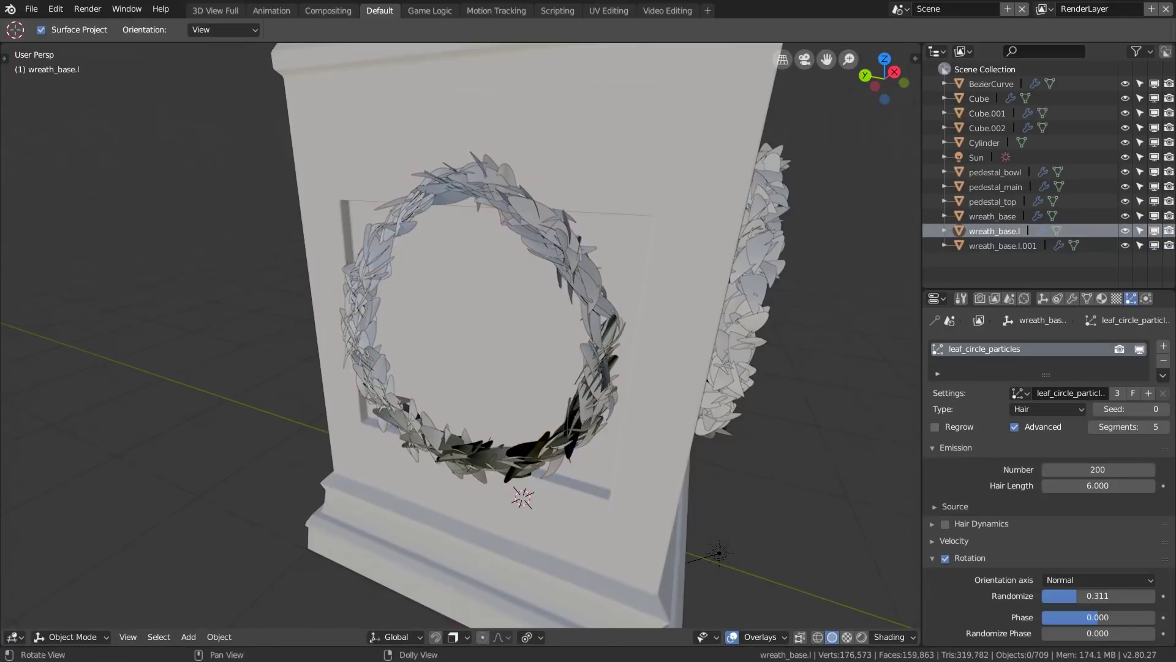
Set the leaf_circle_particles hair length to 4 and the rotation Randomize to 0.385 on wreath_base.l
middle_click_drag(460, 337, 726, 381)
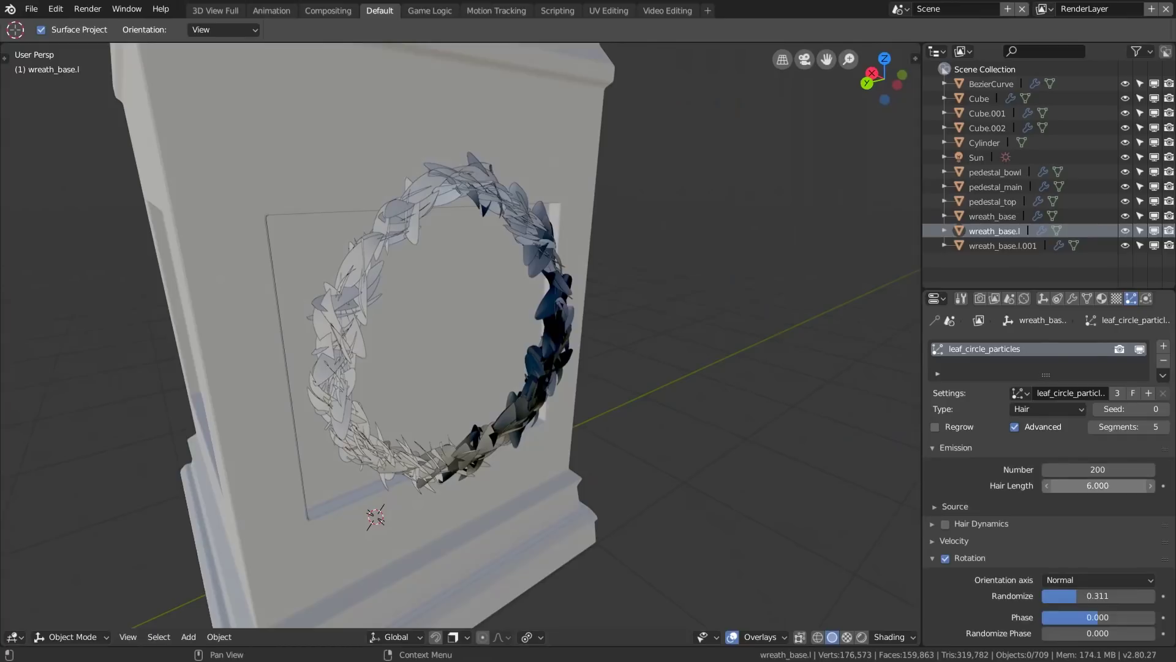
key("BackSpace")
key("BackSpace")
key("BackSpace")
type("3")
key("Return")
double_click(1098, 486)
type("4")
key("Return")
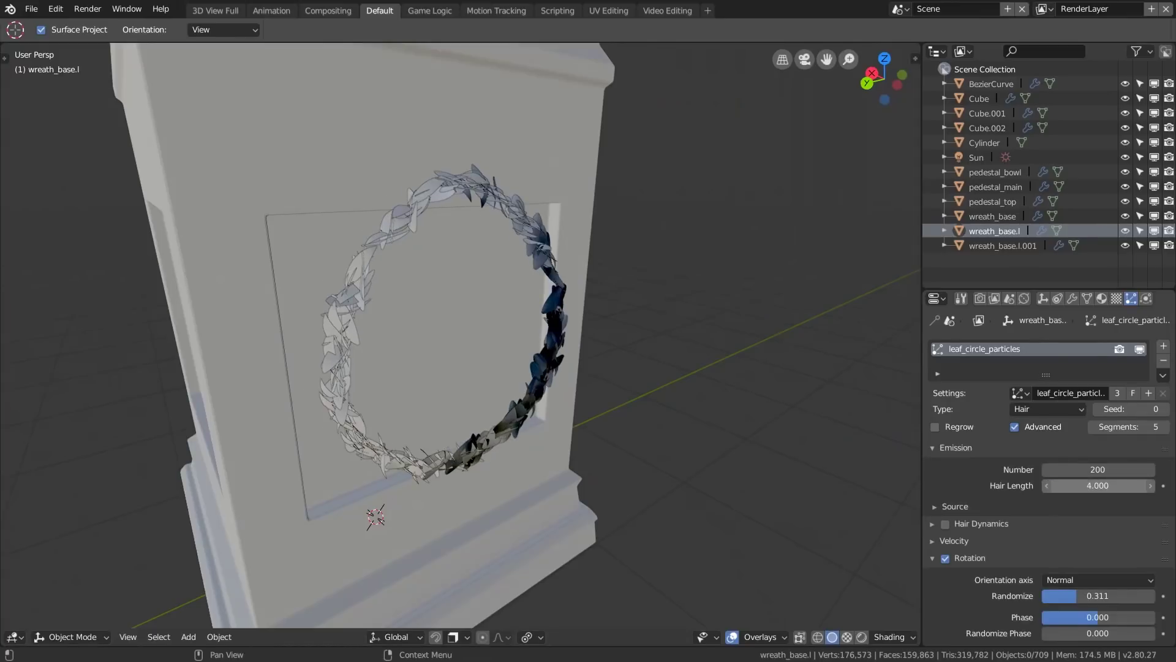
left_click_drag(1079, 595, 1085, 595)
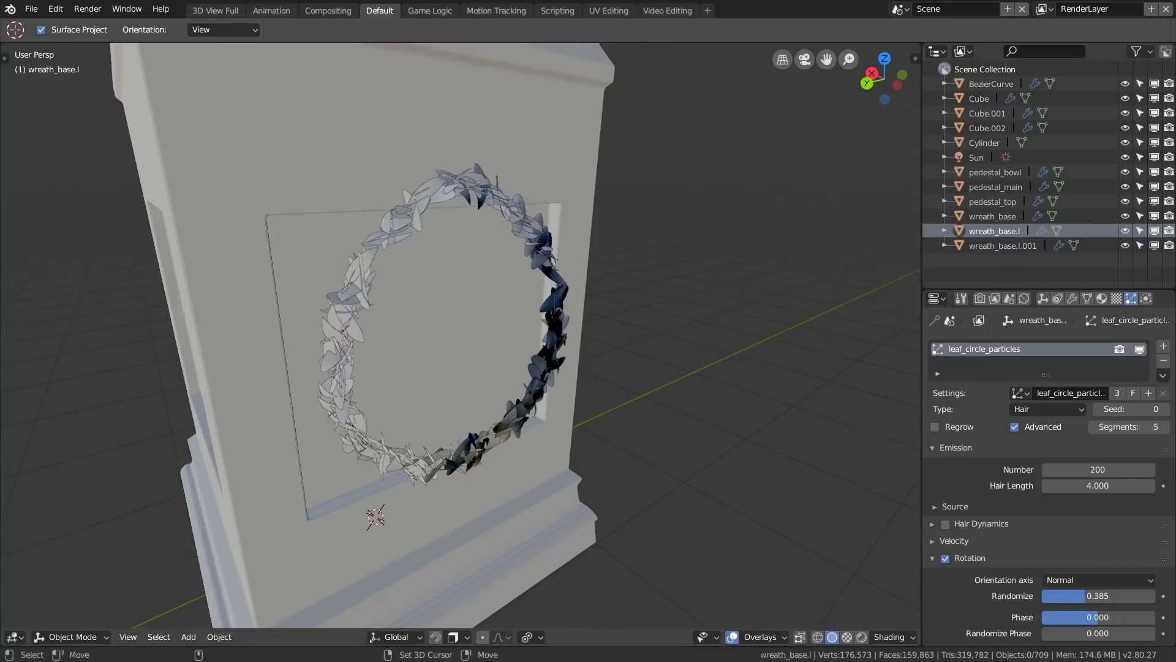
Select the leaf object Cube.001 and frame it in the viewport
scroll(460, 335, "down", 4)
left_click(986, 113)
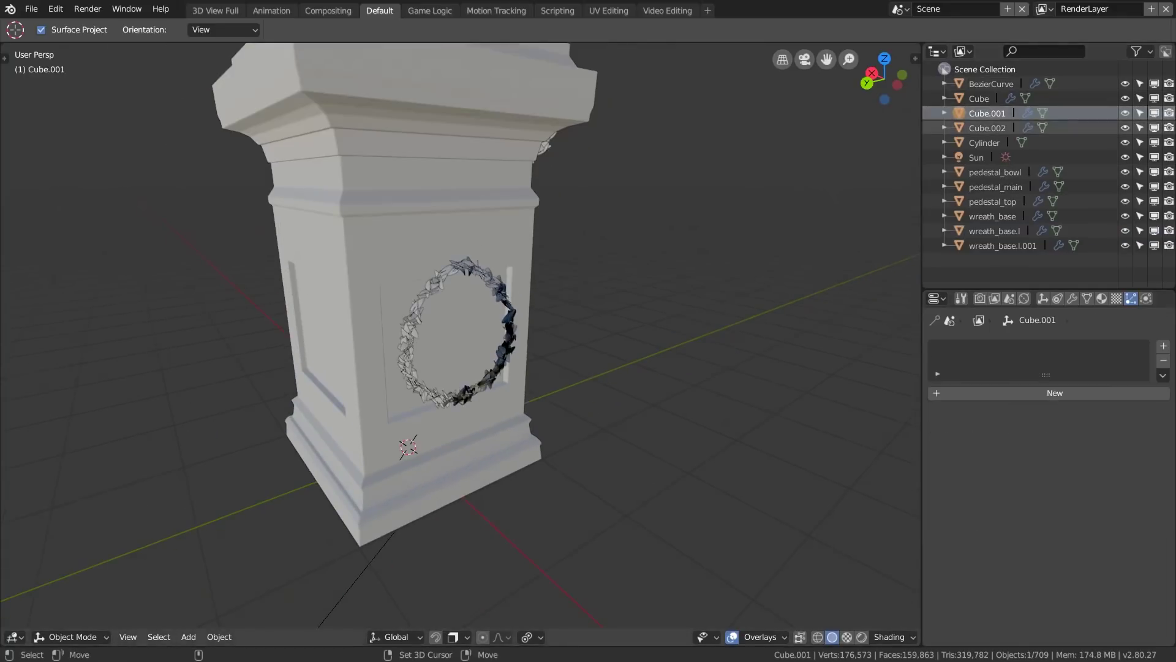
key("KP_Decimal")
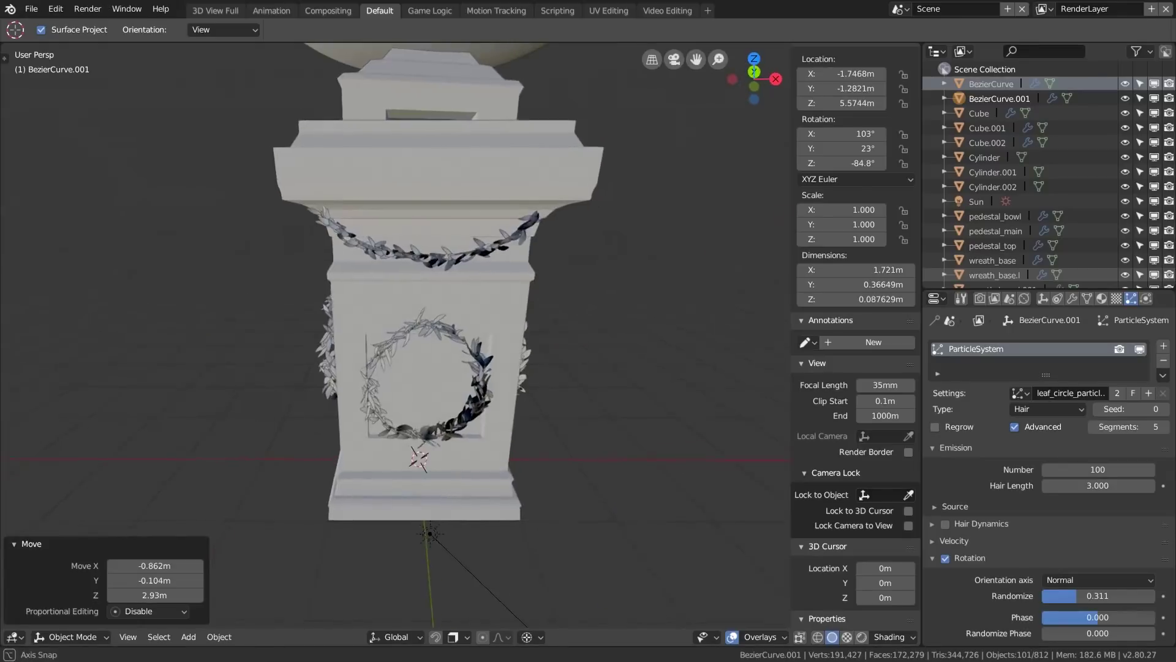
scroll(453, 343, "down", 10)
scroll(453, 343, "up", 10)
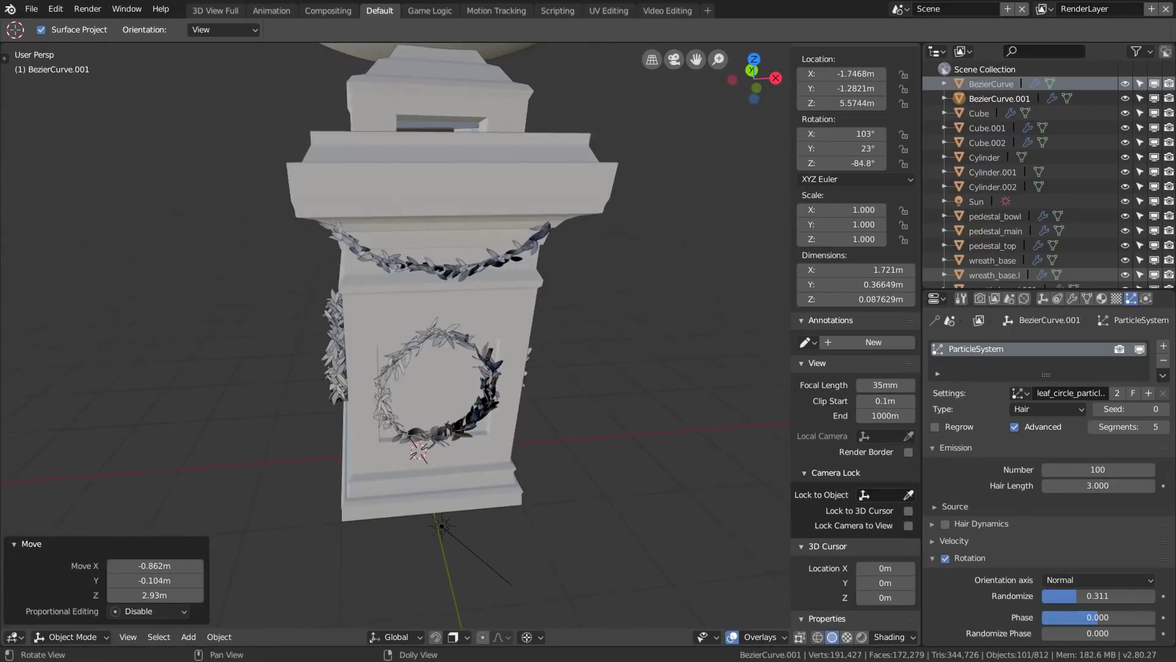
middle_click_drag(453, 343, 521, 338)
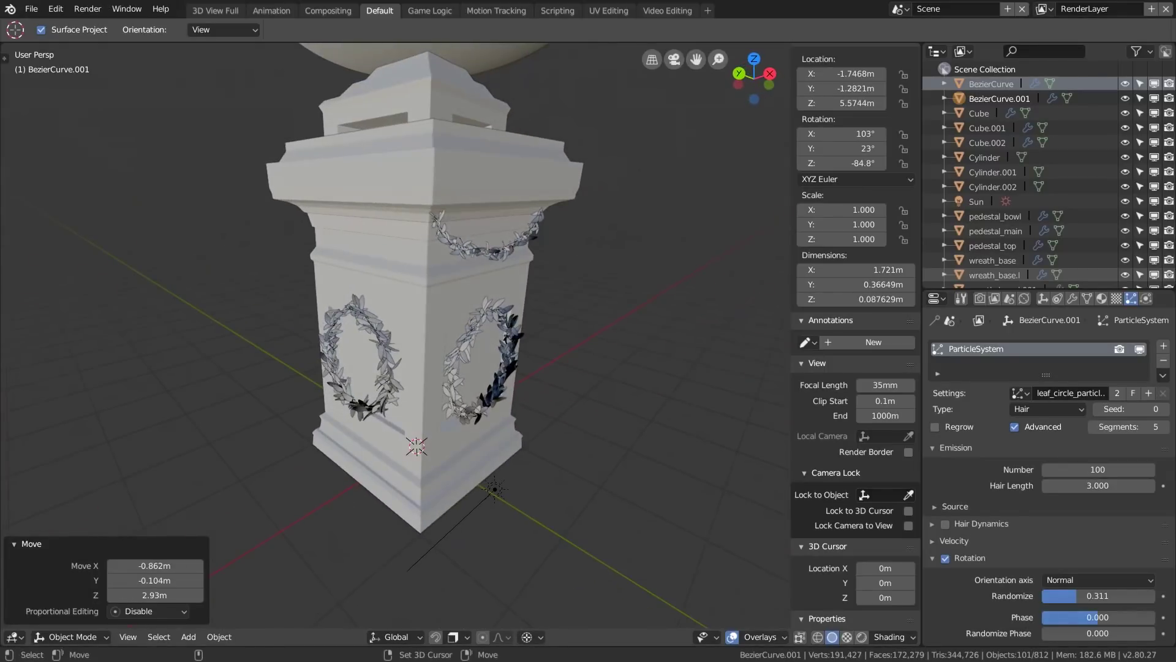
left_click(458, 636)
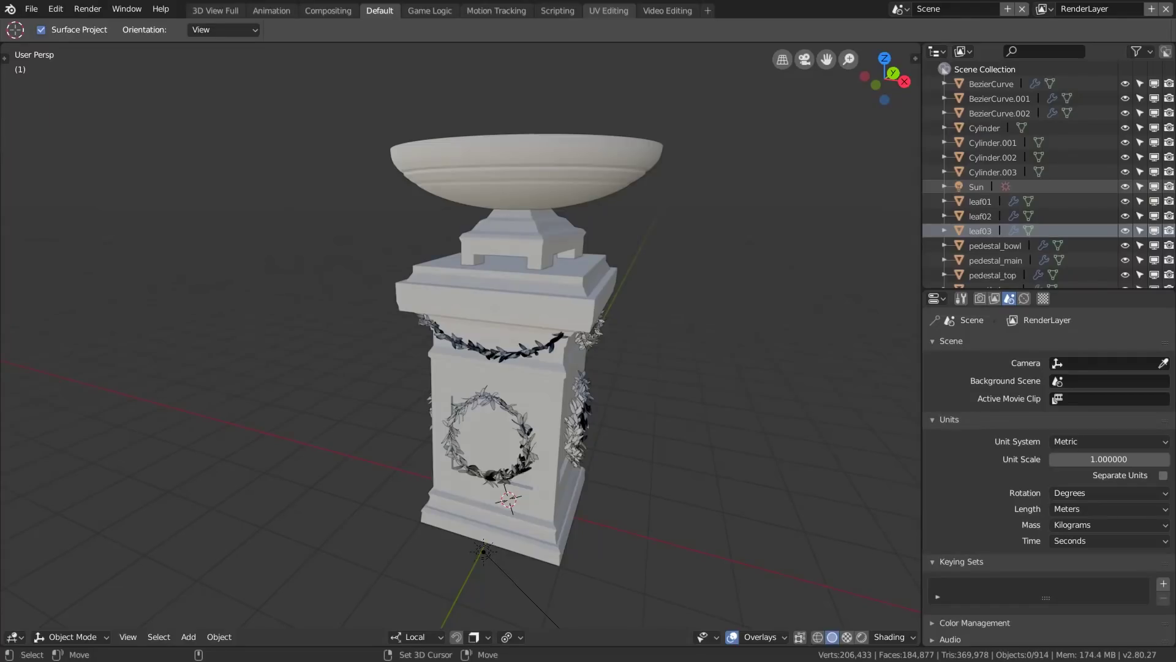
Add a plane to the scene and move it -2.52 m along X, beside the pedestal
middle_click_drag(527, 392, 514, 343)
scroll(515, 343, "up", 3)
left_click(527, 401)
middle_click_drag(527, 392, 288, 383)
key("shift+a")
mouse_move(288, 384)
left_click(383, 383)
key("g")
key("x")
left_click(183, 453)
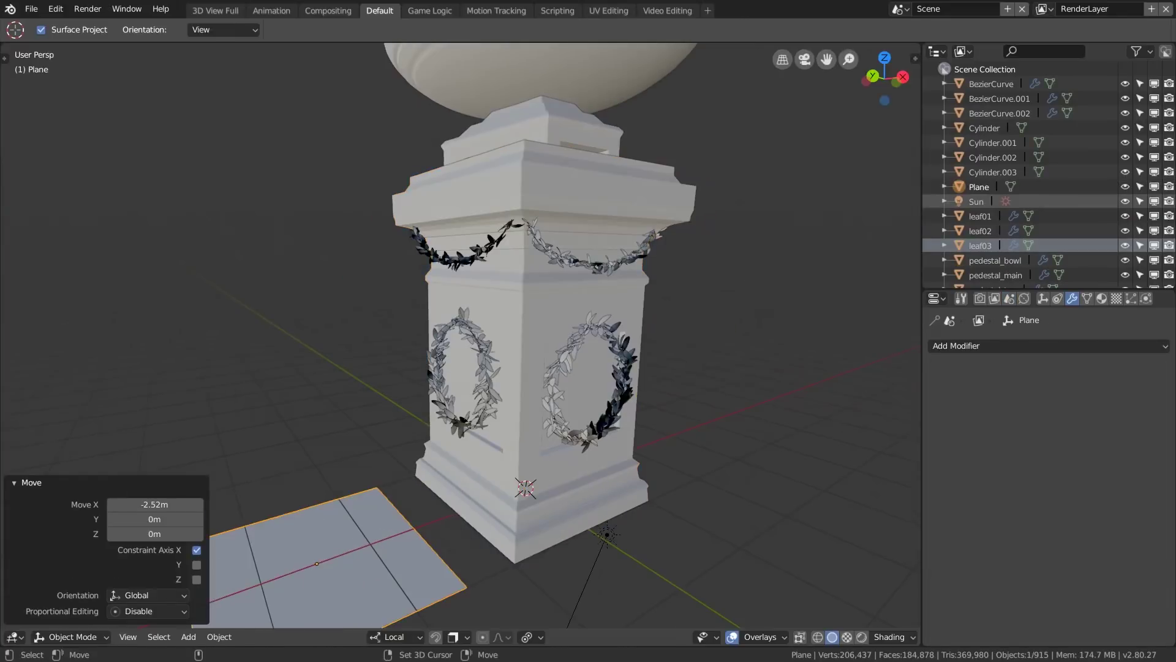
Subdivide the plane with a Simple subdivision modifier at view level 2 and apply the modifier
key("KP_Decimal")
key("ctrl+2")
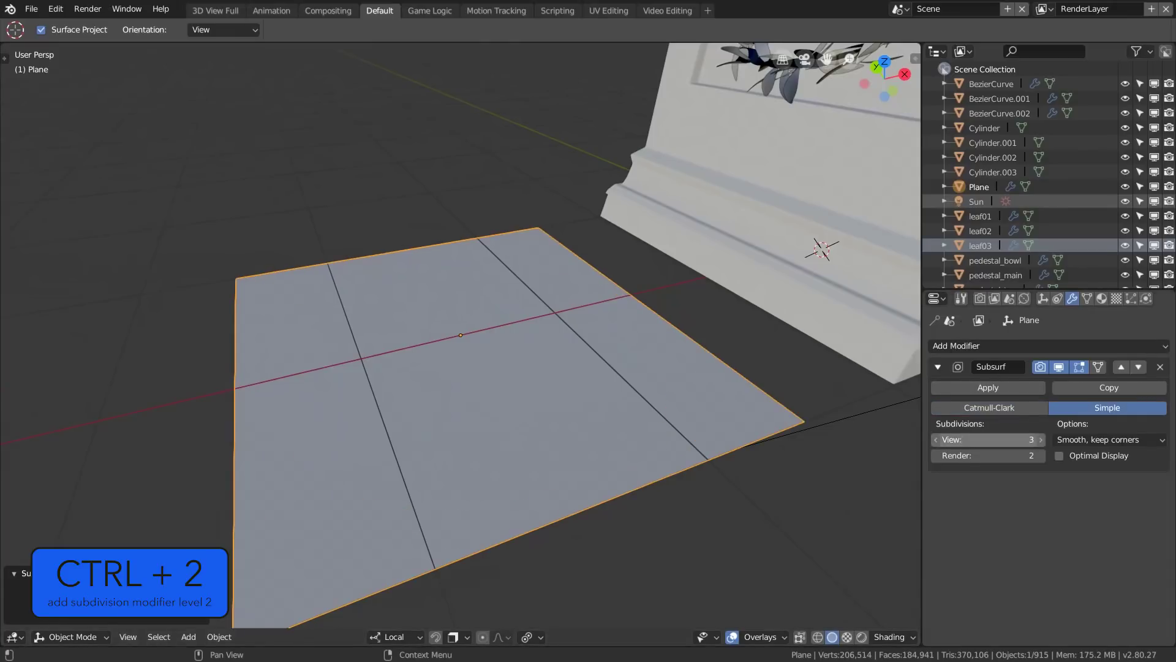
left_click(936, 440)
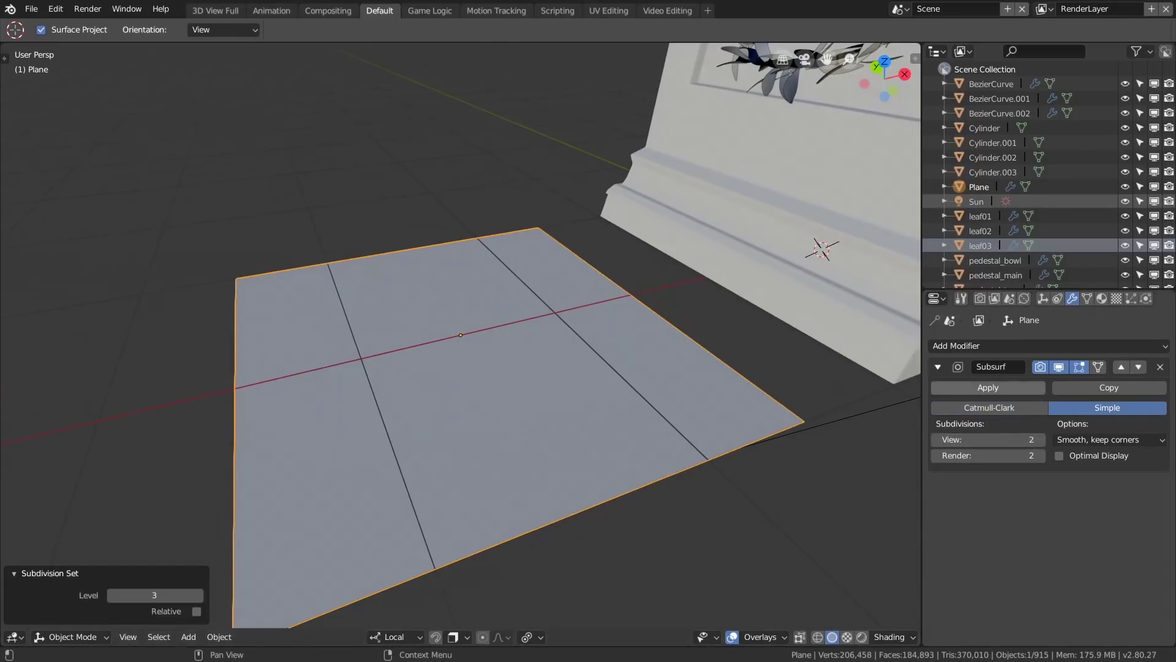
left_click(988, 388)
In Edit Mode, select corner vertices on one side of the plane and move them with proportional editing
key("ctrl+Tab")
left_click(635, 336)
left_click(804, 421)
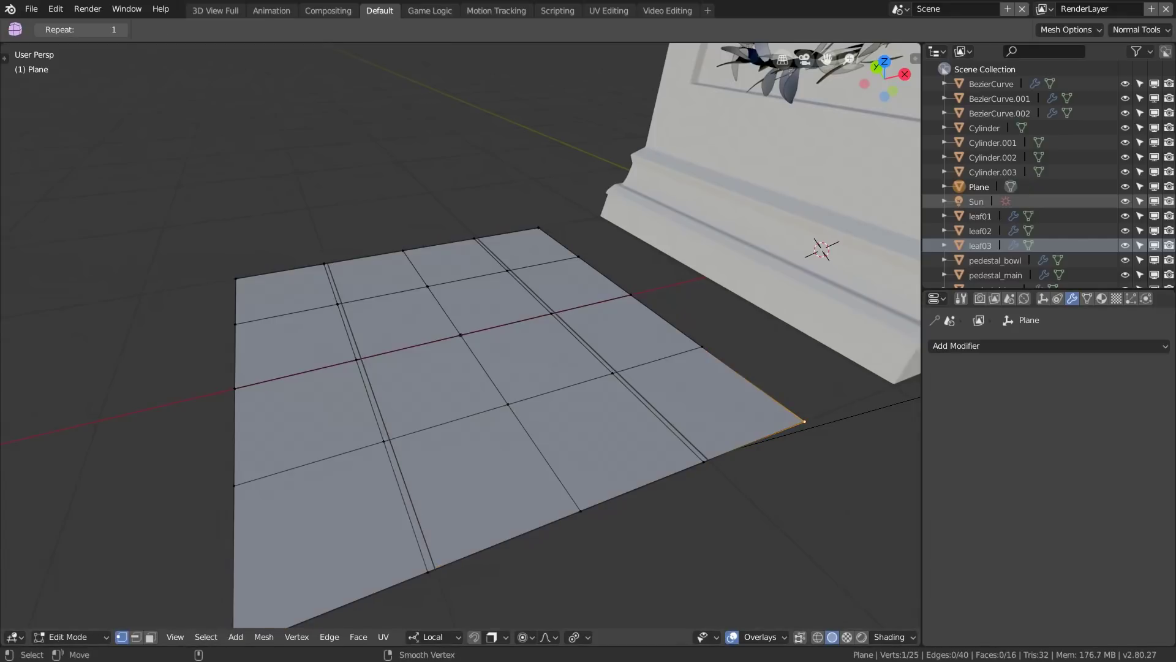
left_click(539, 227, "ctrl")
key("o")
key("g")
left_click(643, 276)
Bend the remaining sides and corners of the plane into a curled petal with proportional moves and rotations
left_click_drag(551, 294, 588, 269, "alt")
double_click(236, 349)
key("g")
key("z")
key("r")
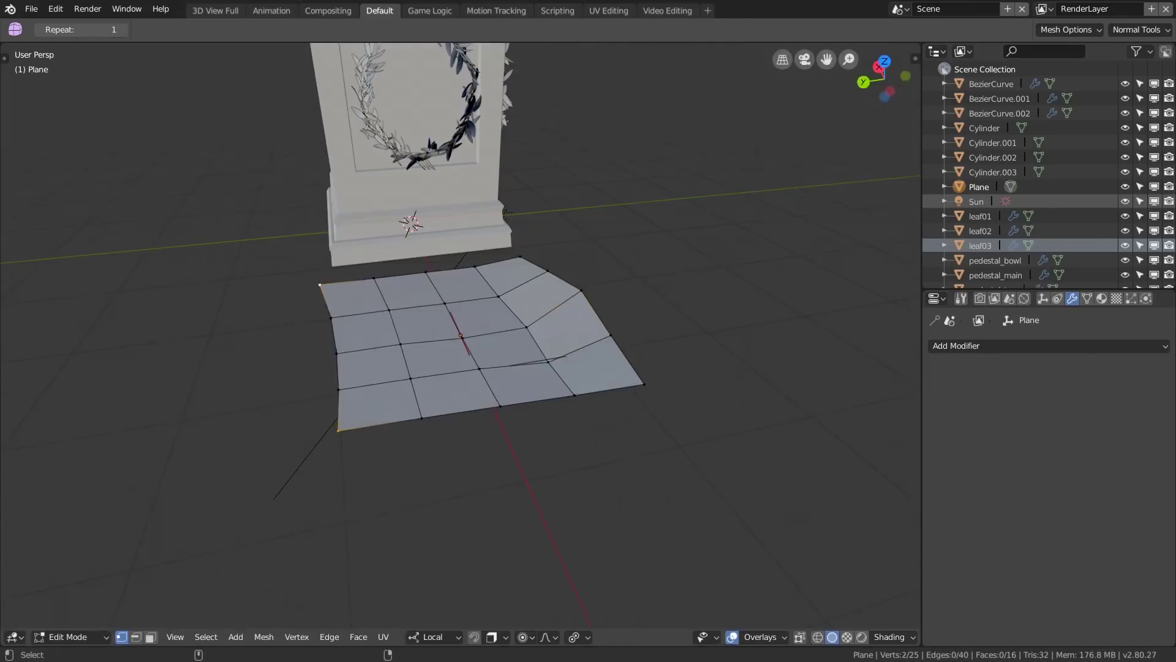
key("g")
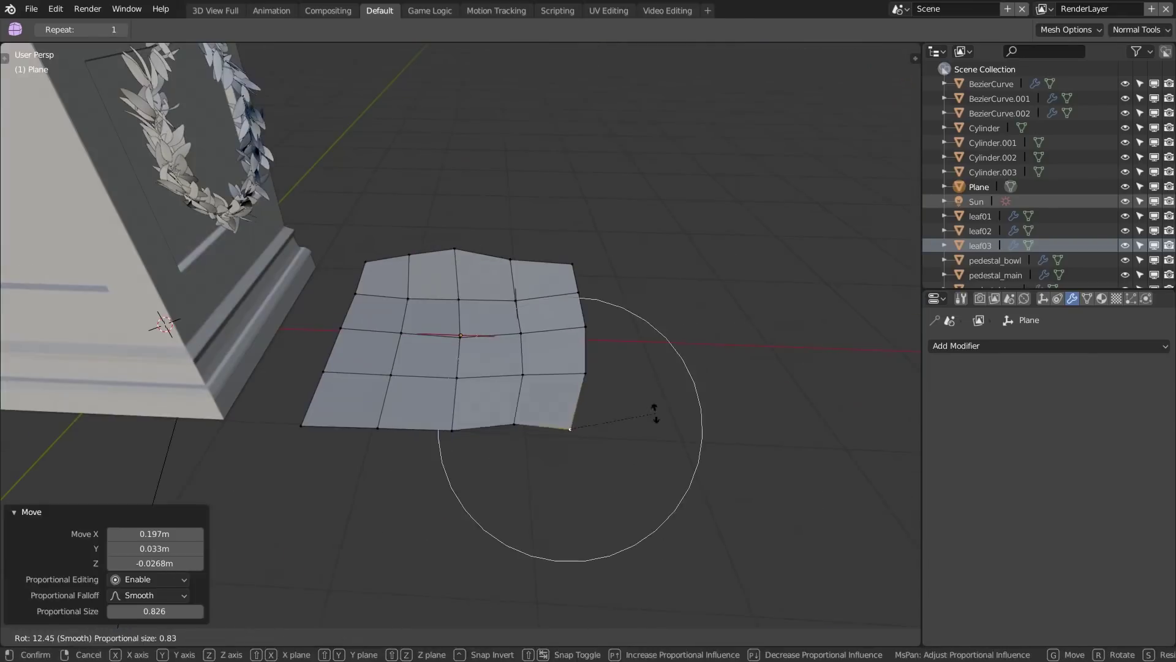
key("Return")
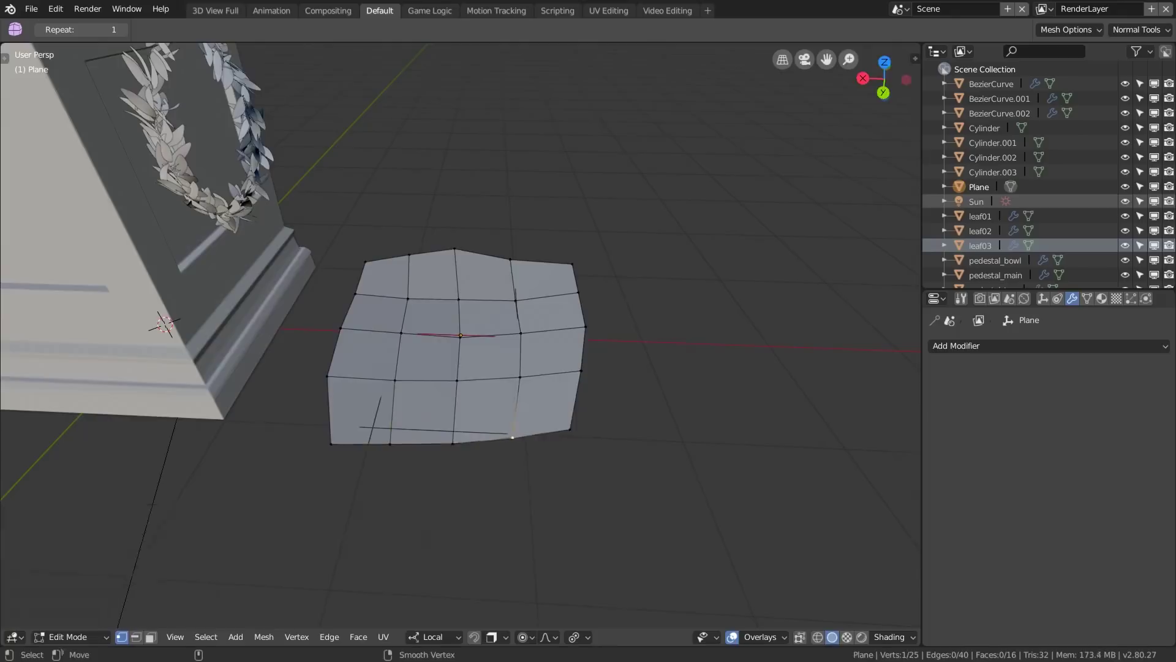
key("g")
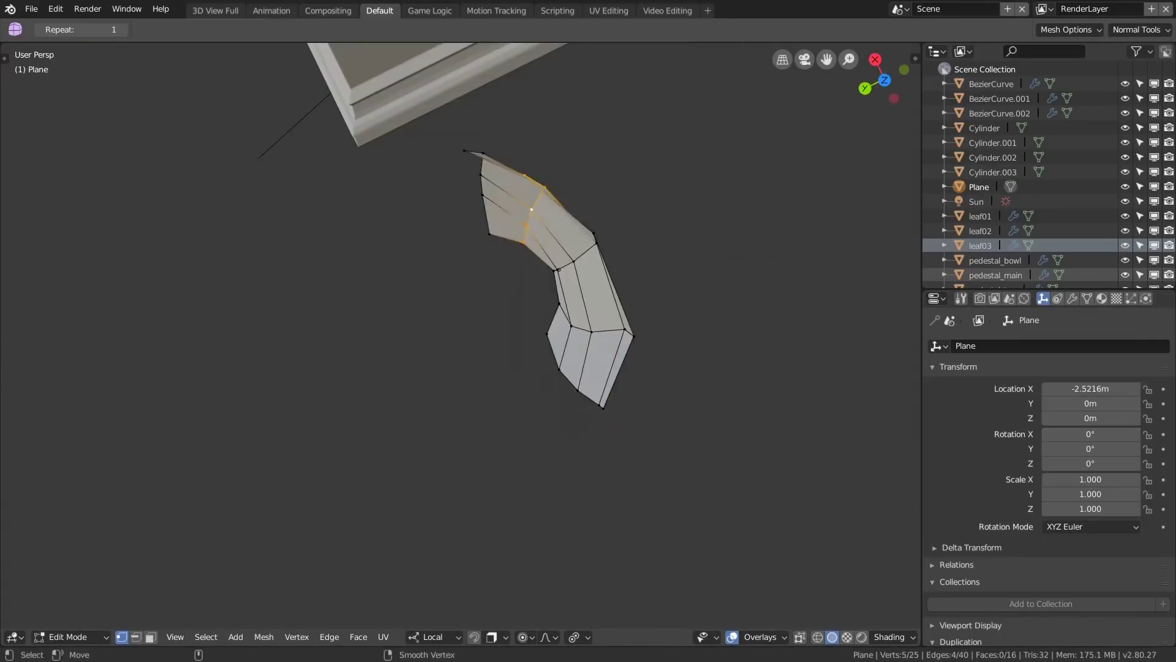
key("g")
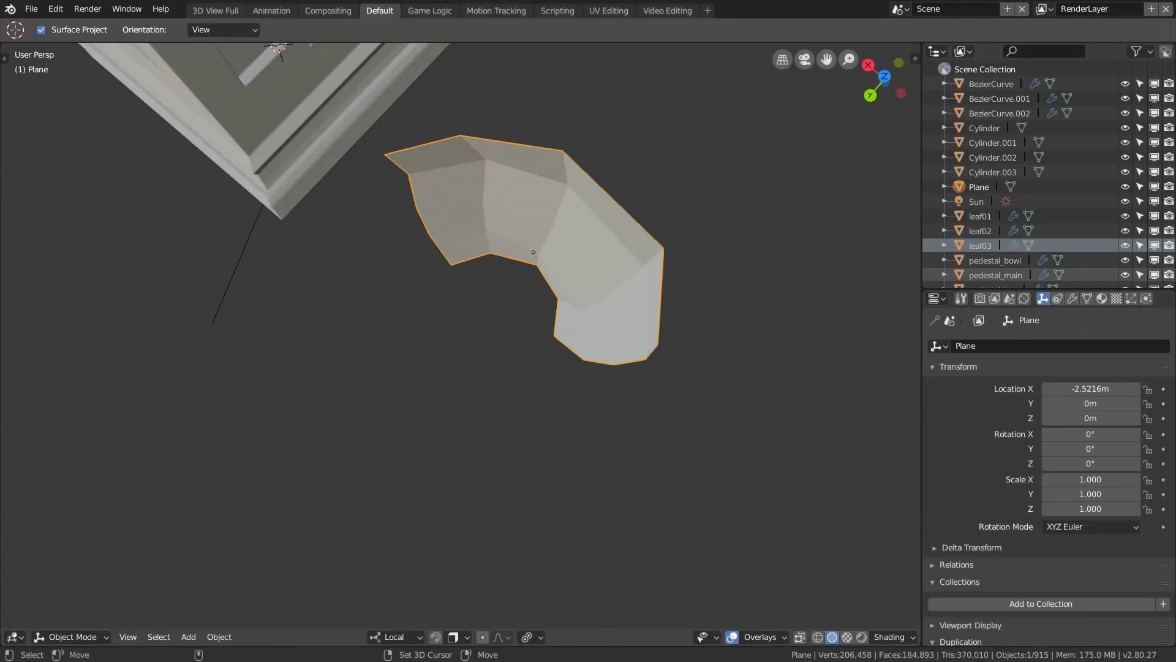
Shade all faces of the plane smooth and return to Object Mode
key("ctrl+Tab")
left_click(631, 226)
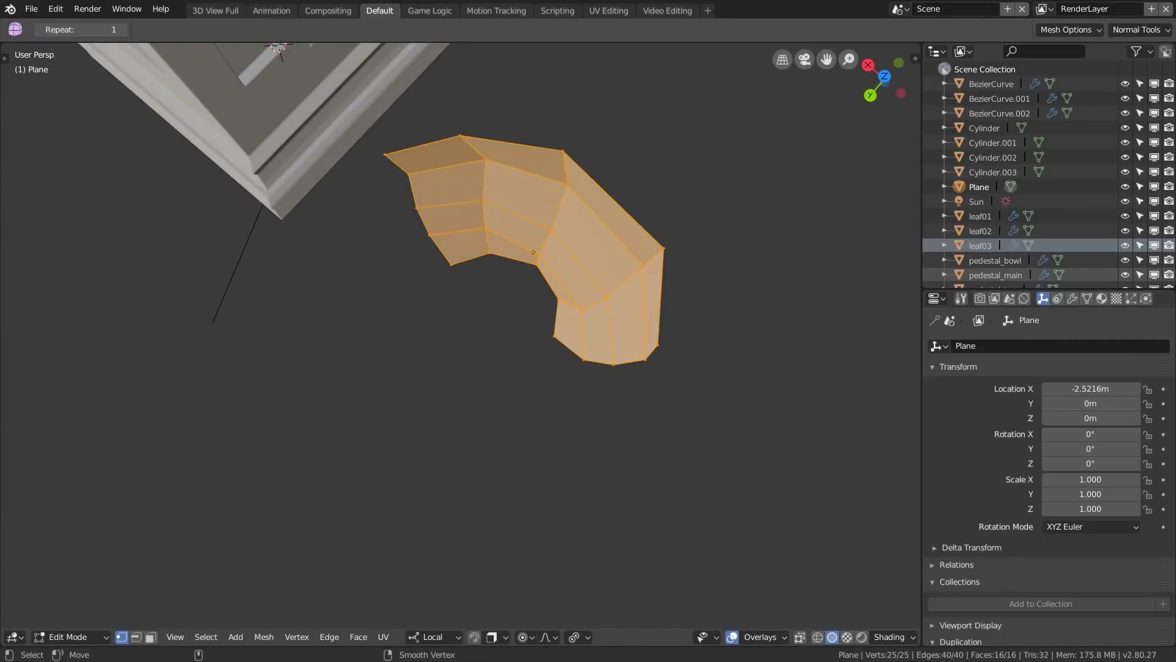
key("q")
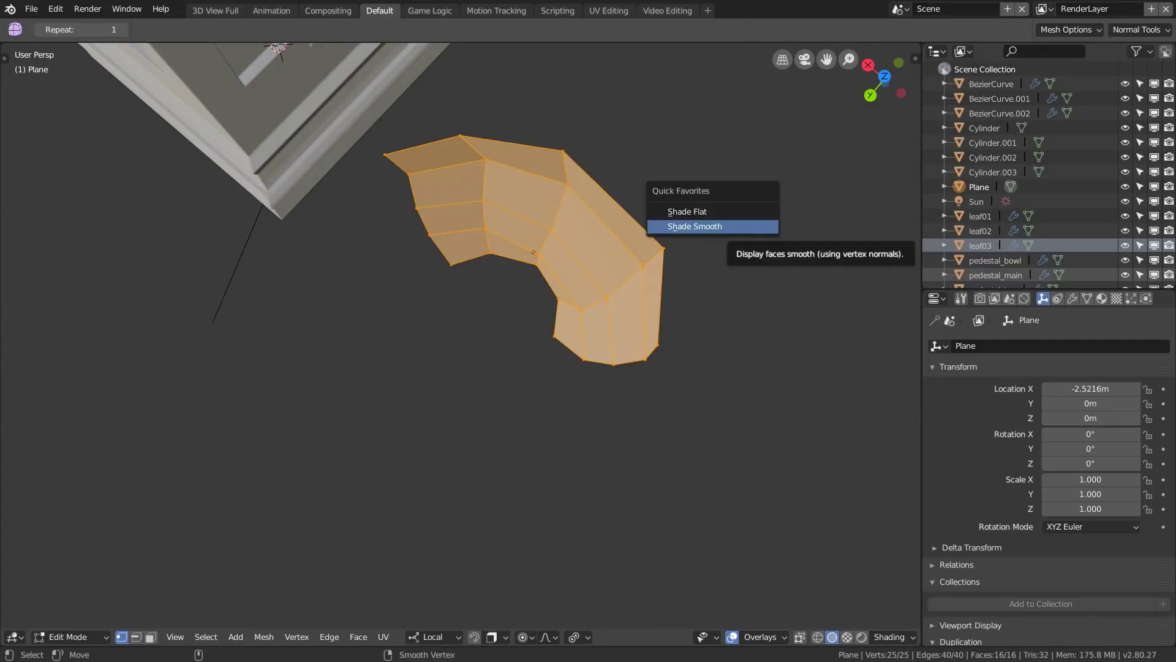
left_click(695, 226)
key("ctrl+Tab")
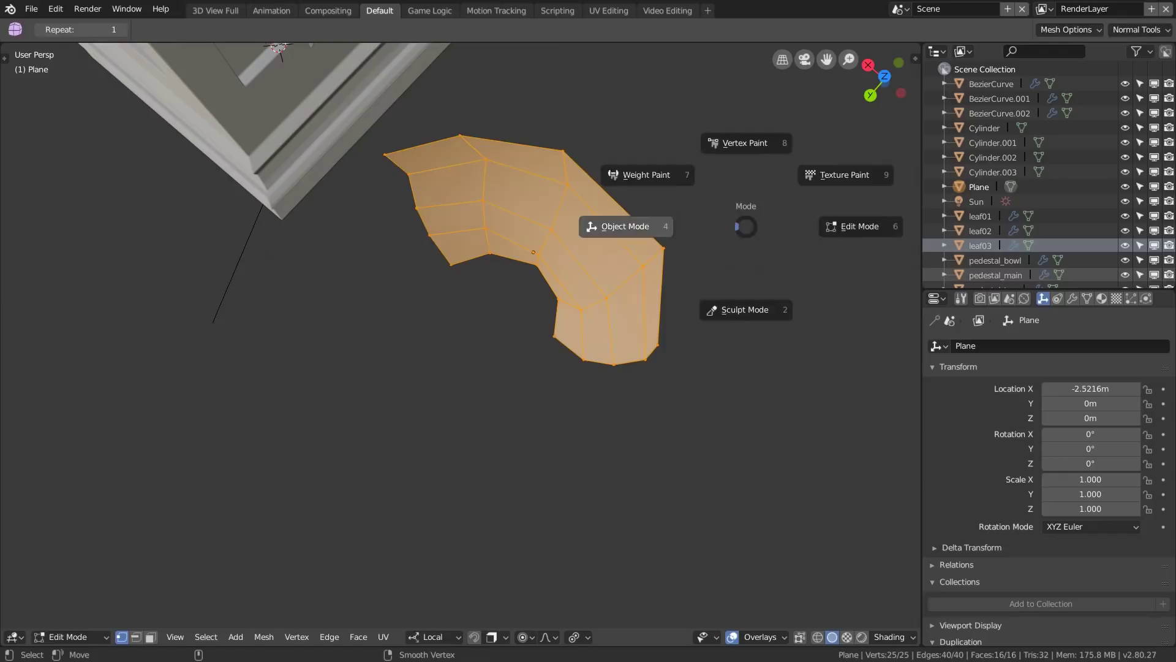
left_click(634, 222)
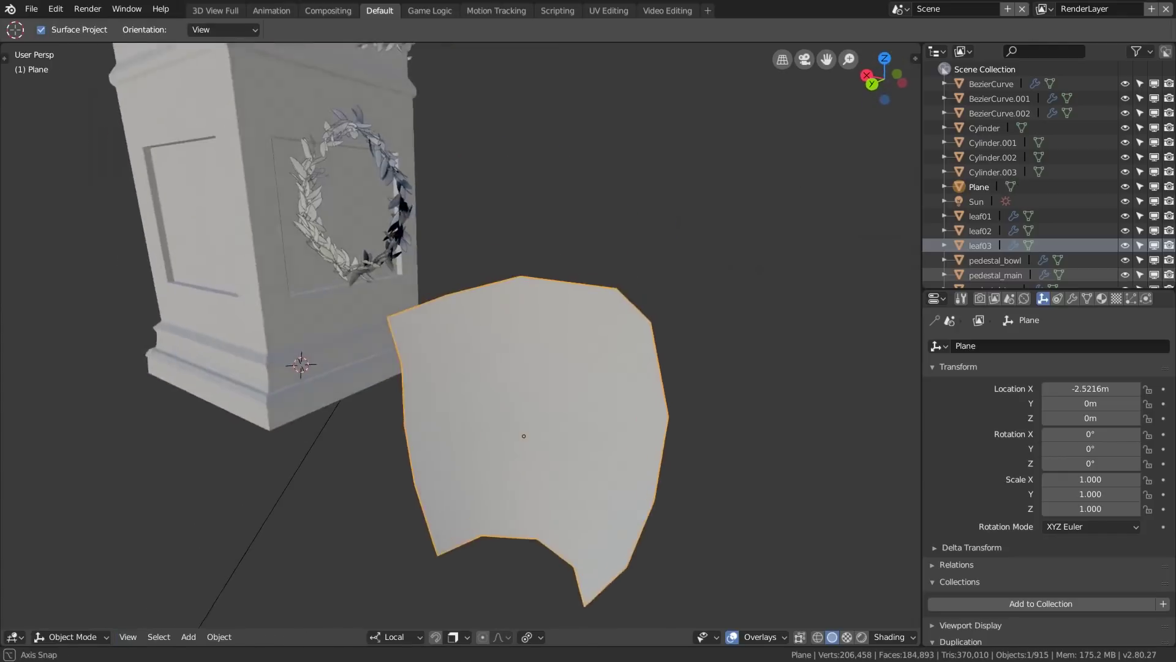
Add a level 2 subdivision modifier to the curled plane and reopen it in Edit Mode
middle_click_drag(618, 269, 623, 304)
key("ctrl+2")
scroll(604, 263, "down", 2)
key("ctrl+Tab")
left_click(576, 290)
Pull the plane's corner vertices inward with proportional editing to round off the petal's outline
scroll(521, 294, "up", 2)
left_click(387, 272)
middle_click_drag(387, 273, 455, 236)
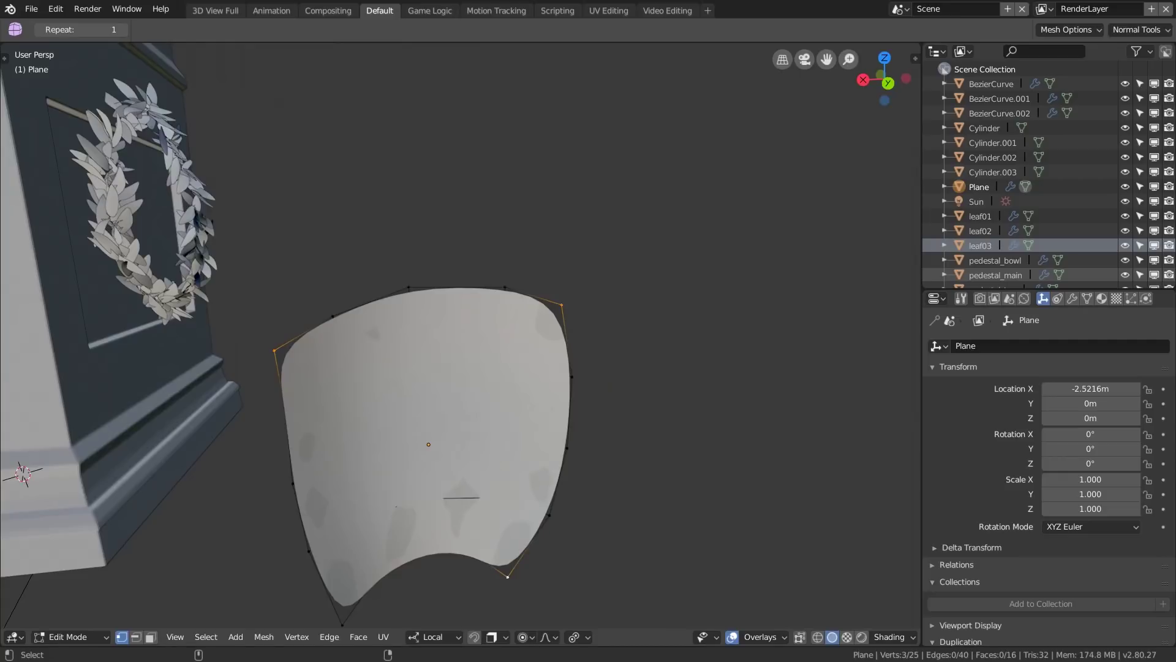
left_click(274, 350)
key("g")
left_click(287, 357)
left_click(561, 304)
key("g")
left_click(552, 325)
left_click(508, 576)
key("g")
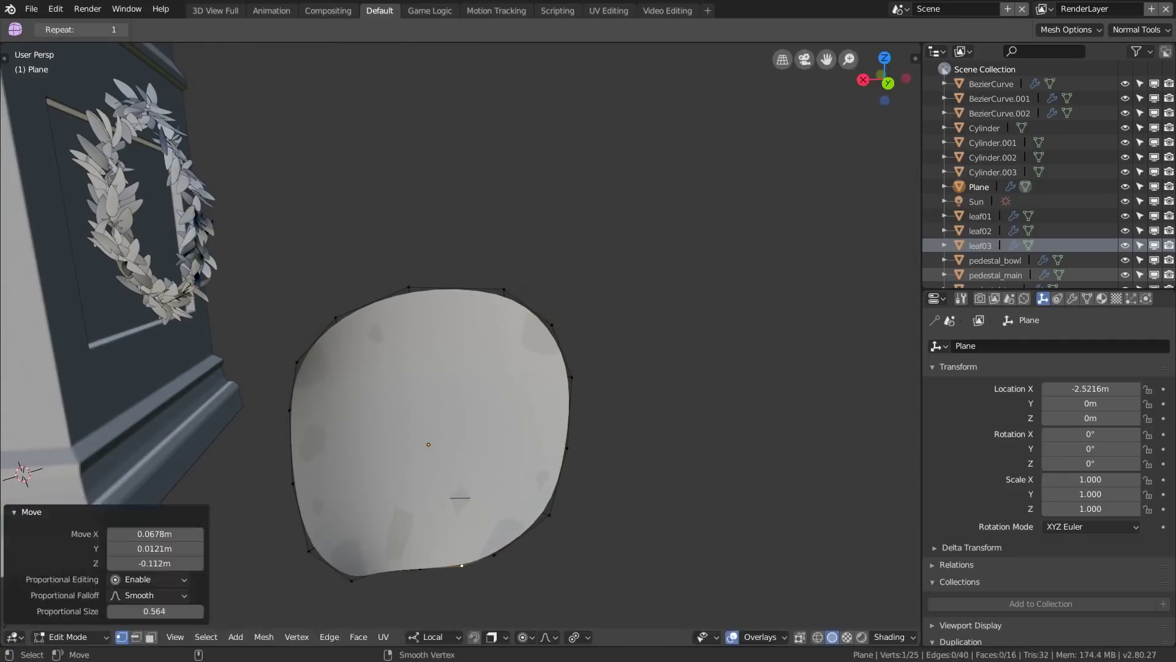
left_click(295, 360)
Move and freely rotate part of the petal mesh to bend it further, and return to Object Mode
middle_click_drag(343, 368, 551, 319)
key("g")
left_click(695, 315)
key("r")
key("r")
key("Tab")
middle_click_drag(576, 367, 515, 287)
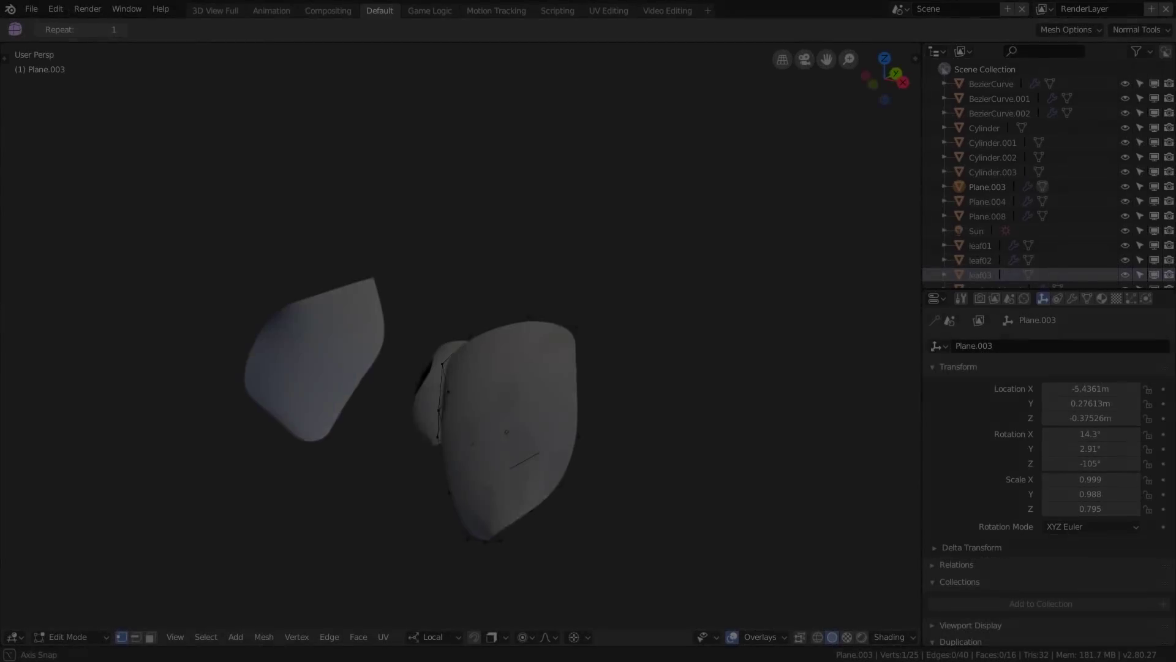
Select the whole Plane.003 mesh and split off a second area beside the viewport showing the UV/Image Editor
key("a")
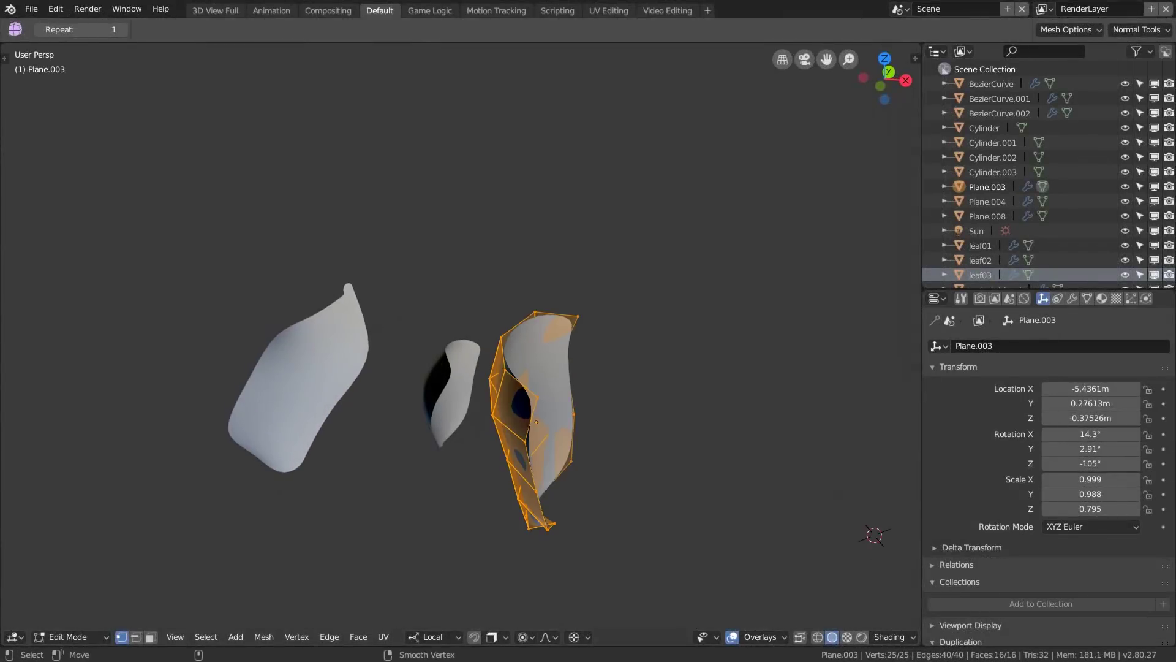
left_click_drag(917, 47, 591, 59)
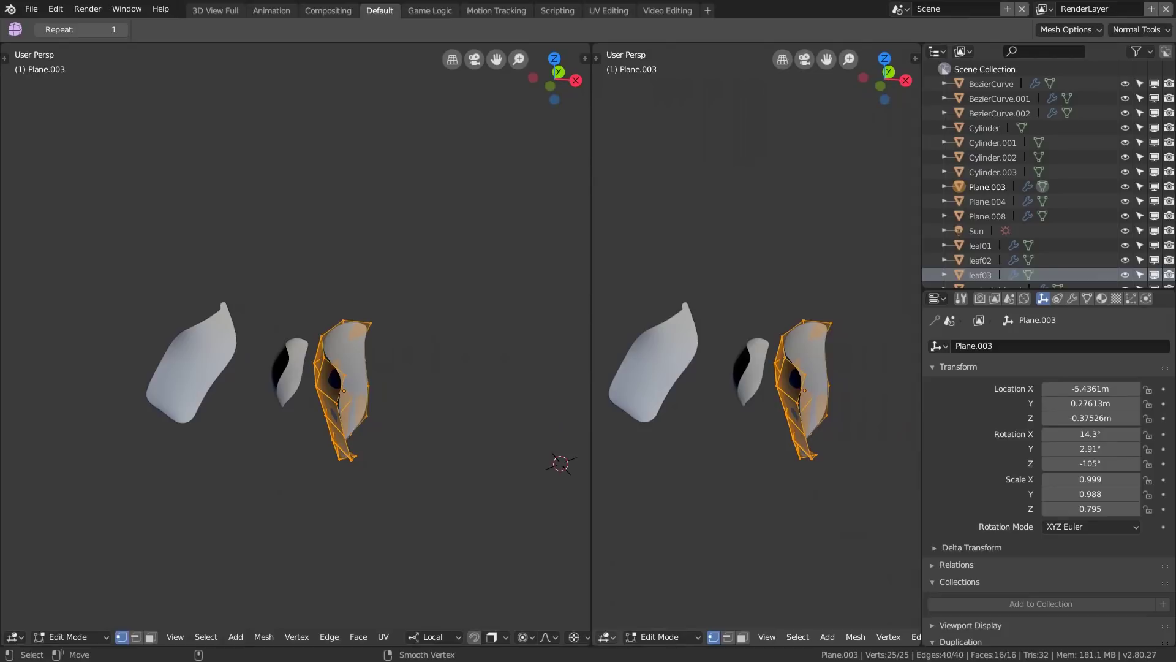
left_click(606, 636)
left_click(652, 588)
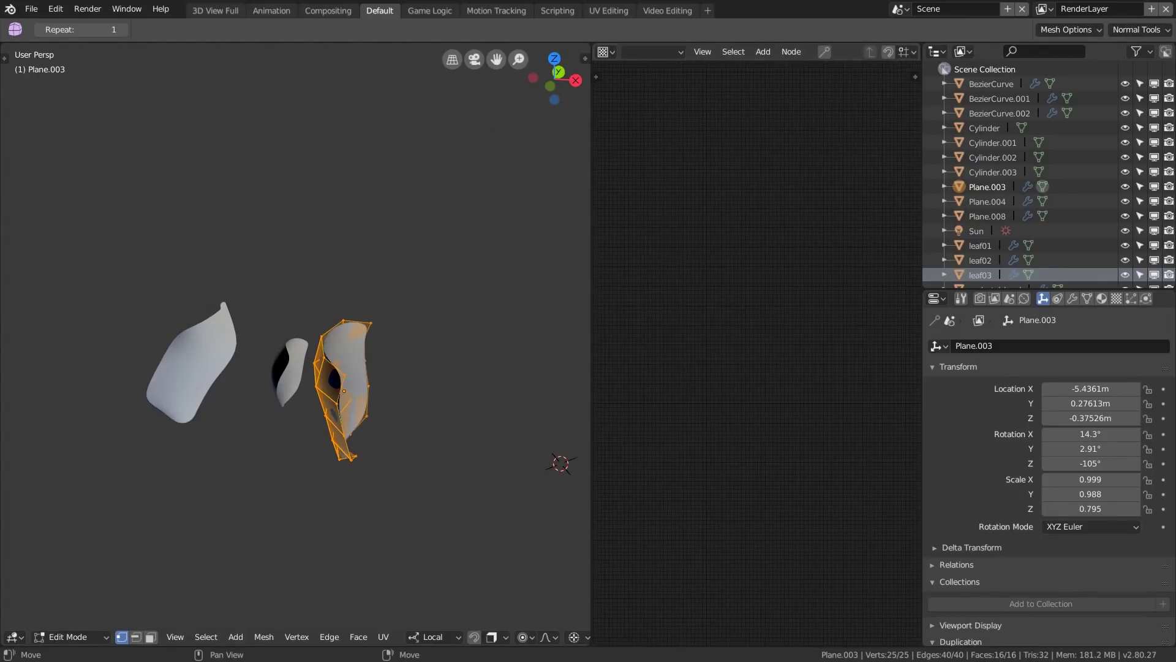
left_click(606, 52)
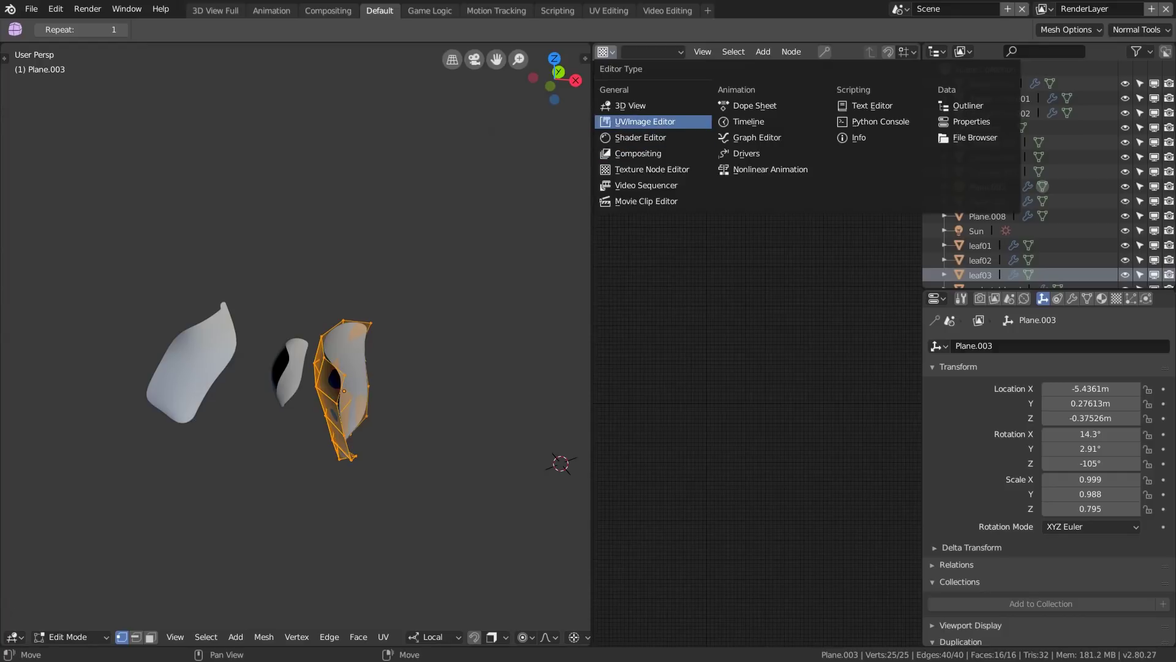
left_click(645, 121)
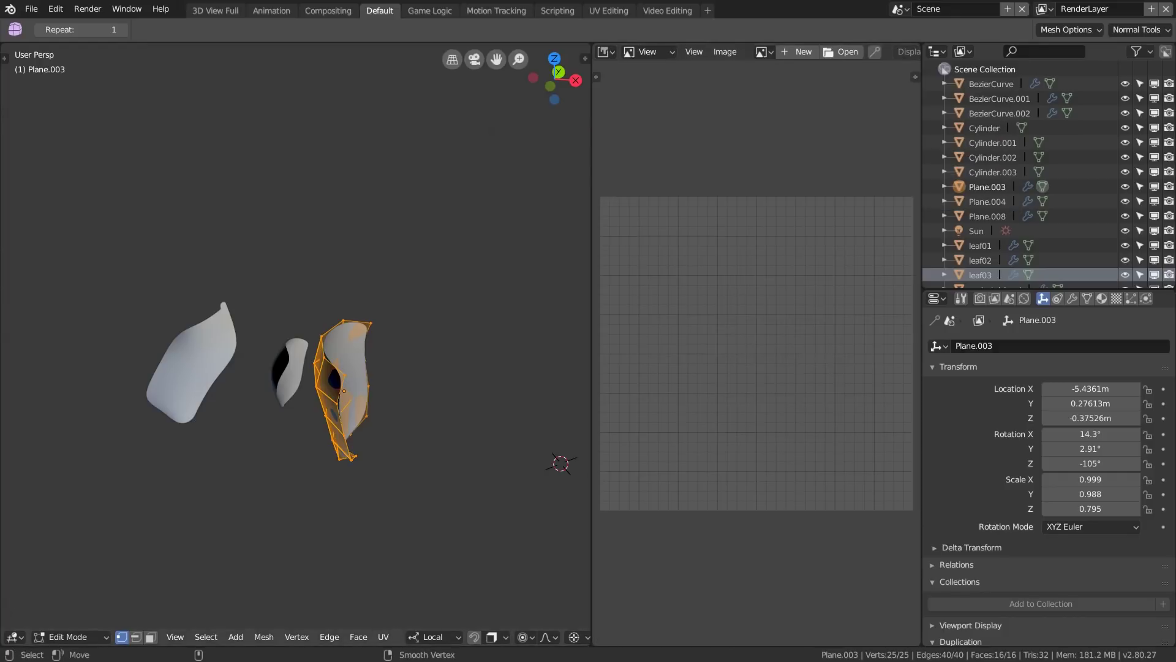
Unwrap the selected Plane.003 petal mesh
key("u")
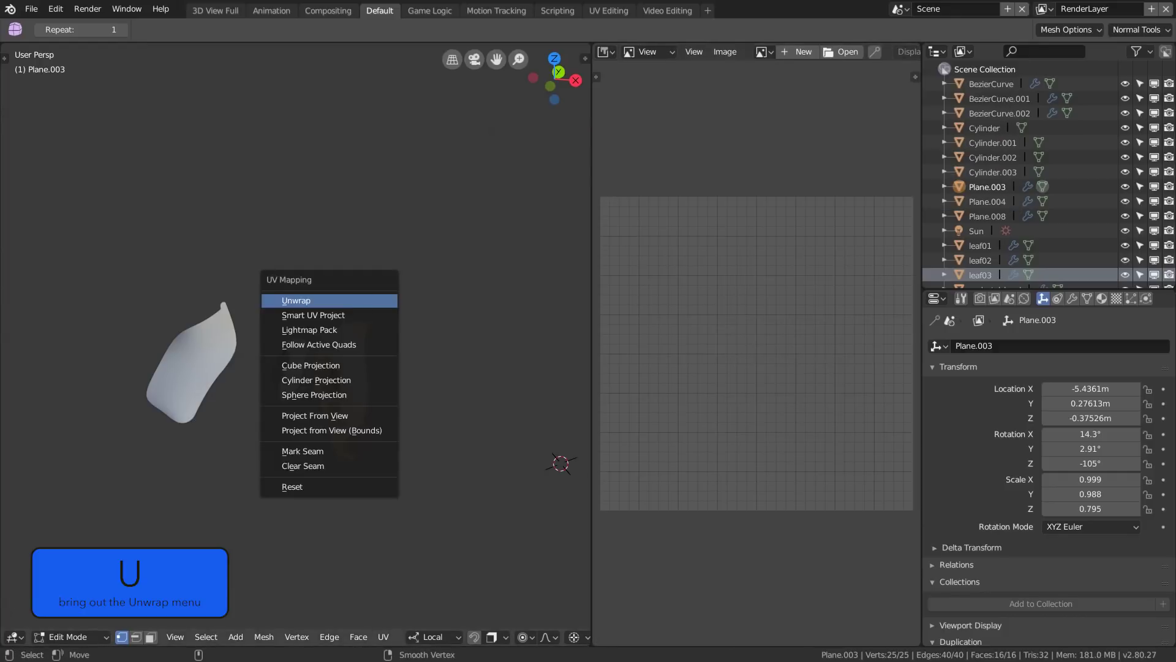
left_click(355, 300)
Apply the scale of the Plane.003 petal in Object Mode and return to editing its mesh
key("ctrl+Tab")
left_click(257, 299)
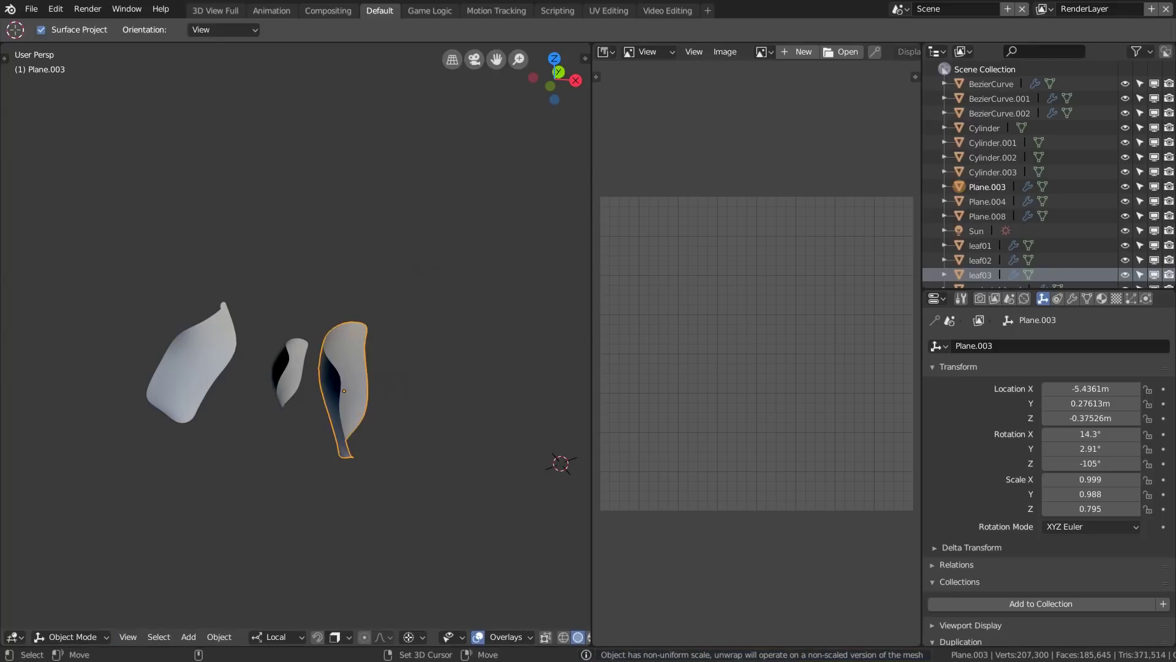
key("ctrl+a")
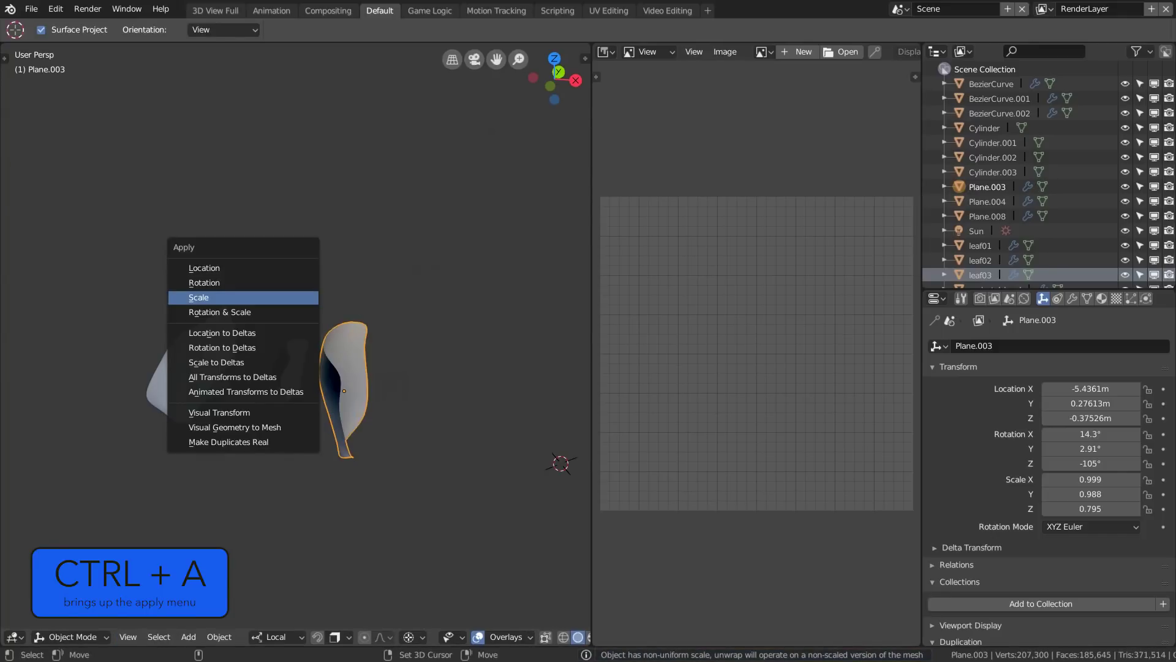
left_click(199, 297)
key("Tab")
Switch the image editor to UV Edit mode and unwrap the Plane.003 petal mesh again
left_click(647, 51)
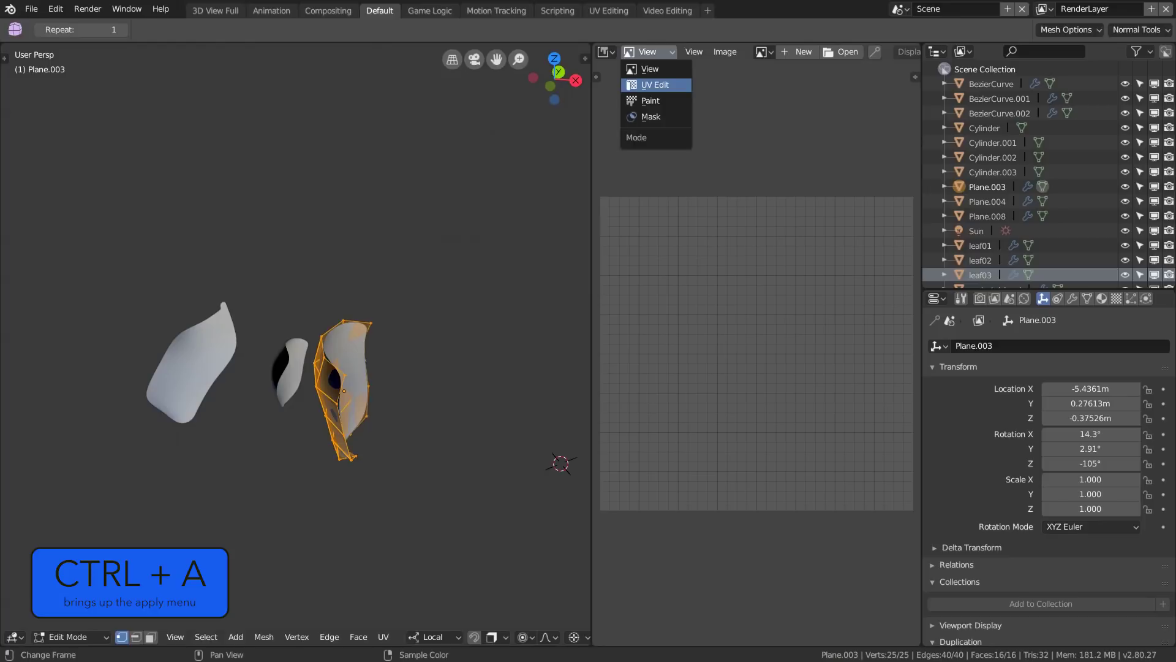
left_click(656, 84)
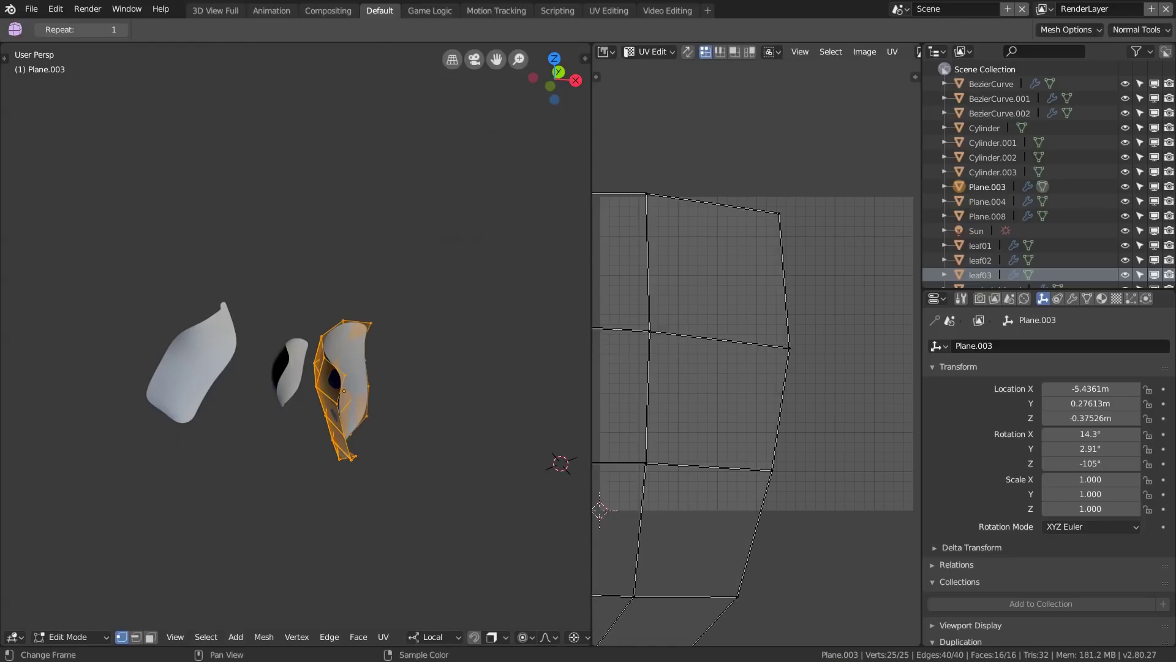
scroll(757, 354, "down", 8)
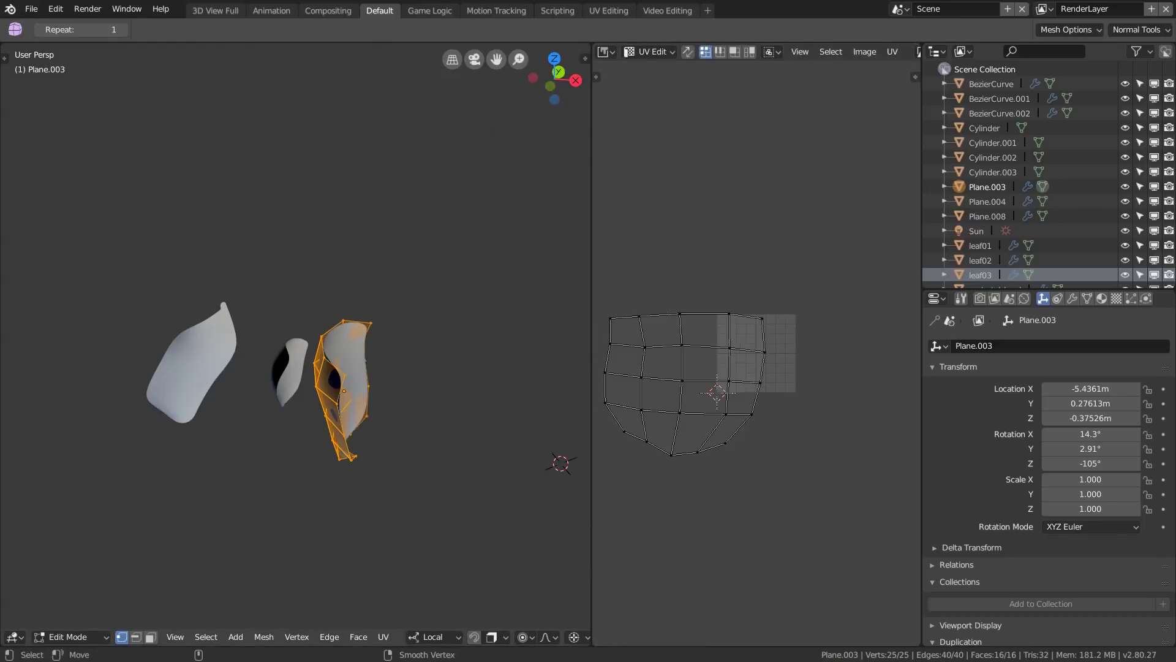
key("u")
left_click(307, 318)
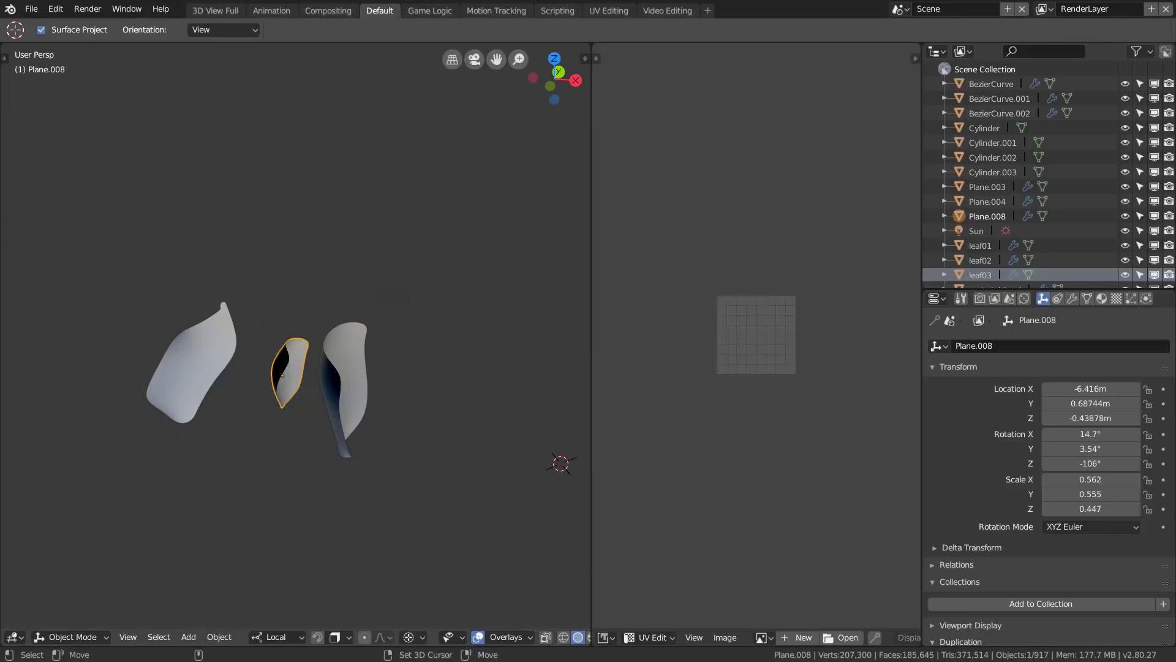
Apply the scale of the small Plane.008 petal and unwrap its mesh
key("ctrl+a")
left_click(270, 326)
key("ctrl+Tab")
left_click(314, 406)
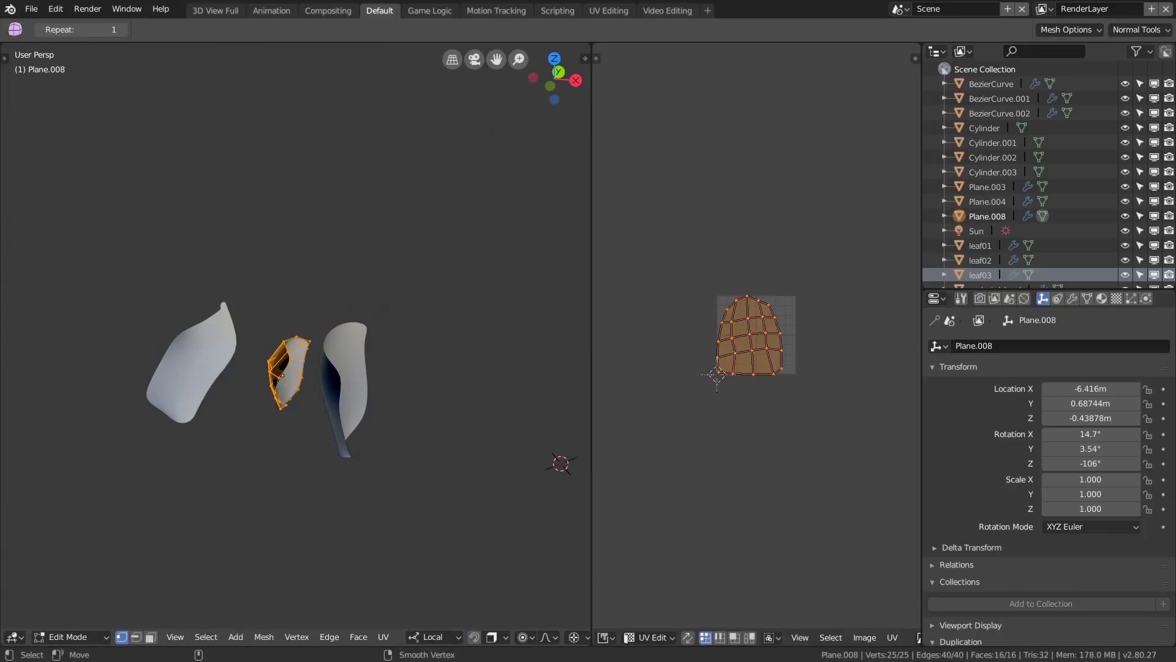
key("u")
left_click(245, 325)
Unwrap the Plane.004 petal mesh and return to Object Mode
key("Tab")
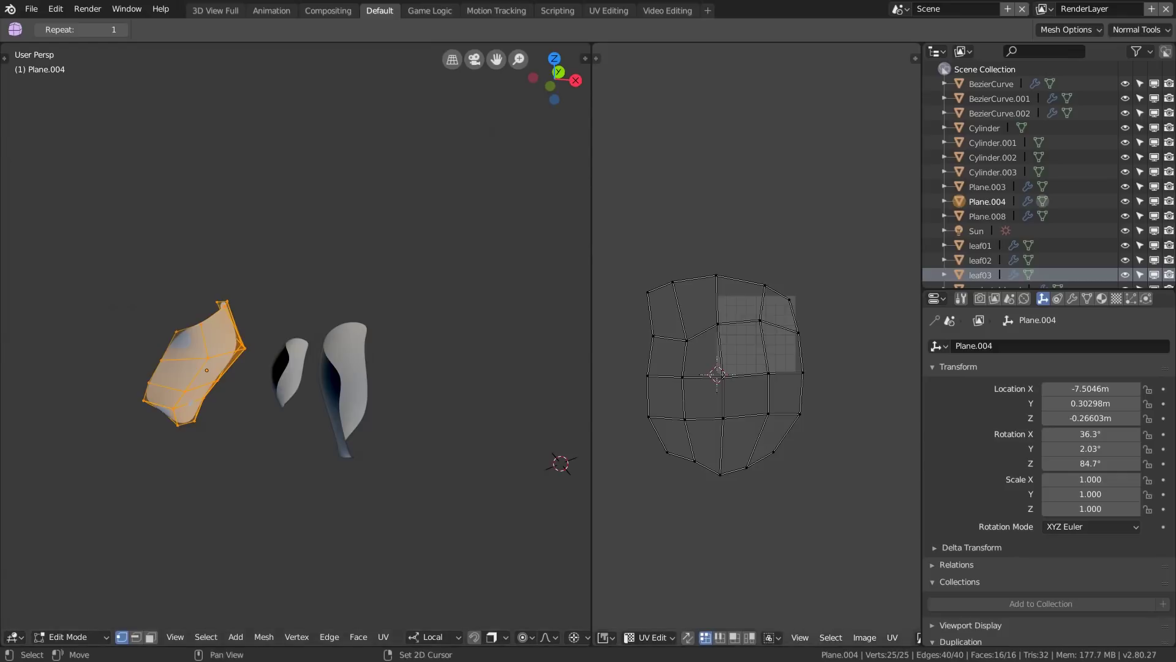
key("u")
left_click(175, 360)
key("ctrl+Tab")
left_click(158, 367)
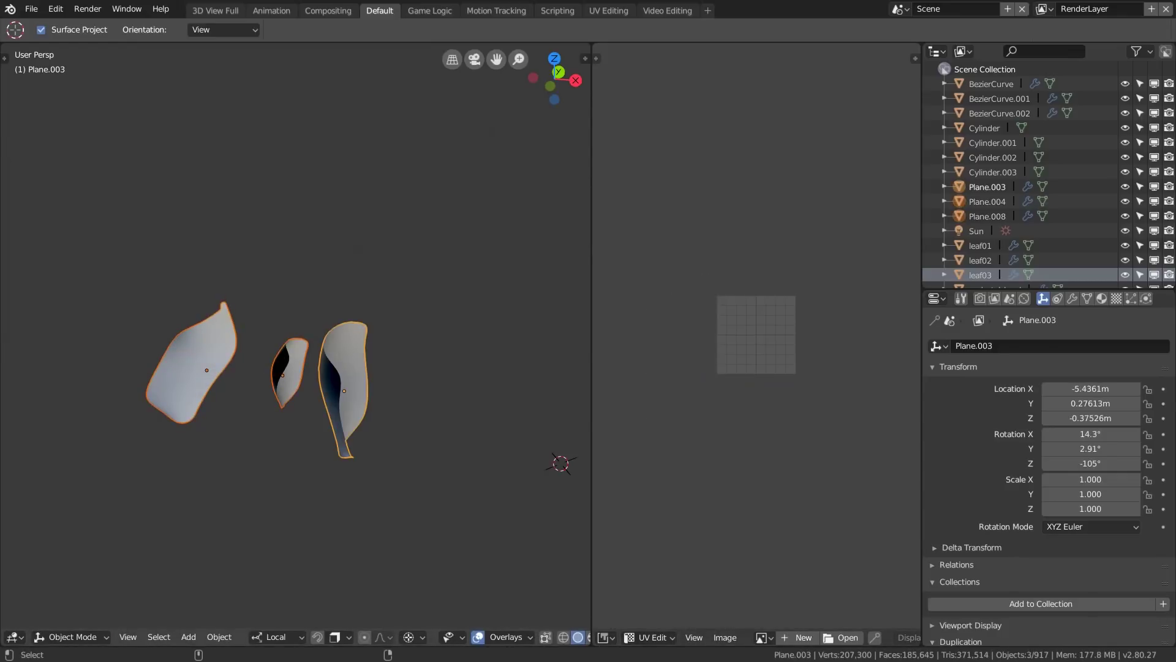
Average the scale of all three petals' UV islands and pack them together, and select the smallest petal's island
left_click(980, 299)
key("ctrl+Tab")
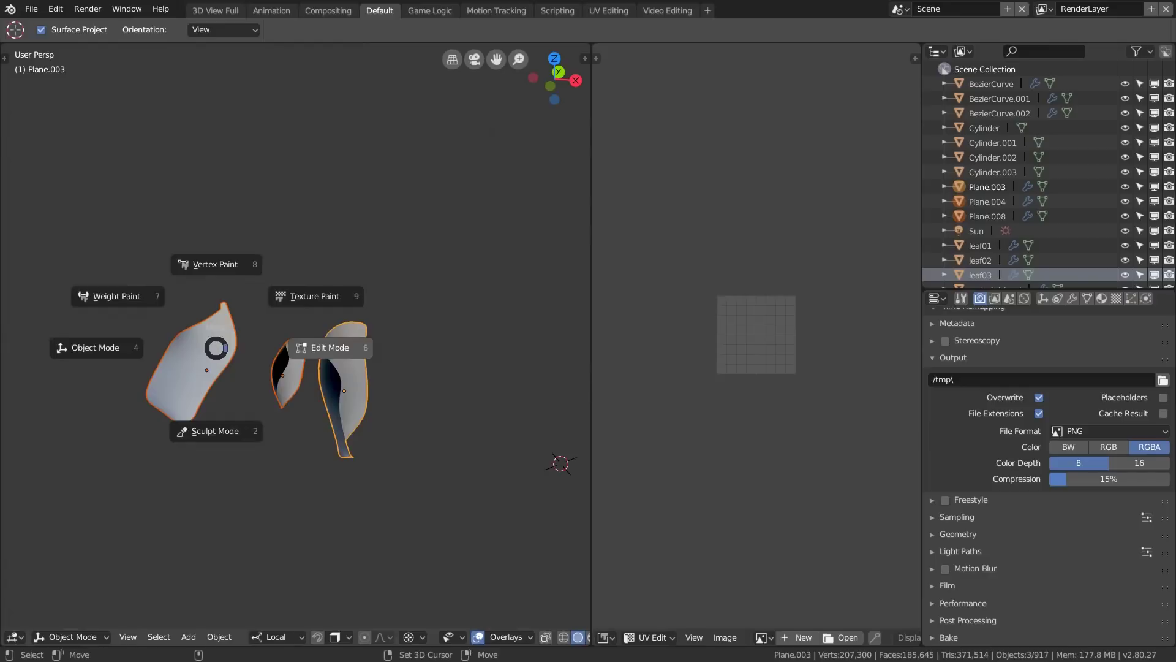
left_click(328, 343)
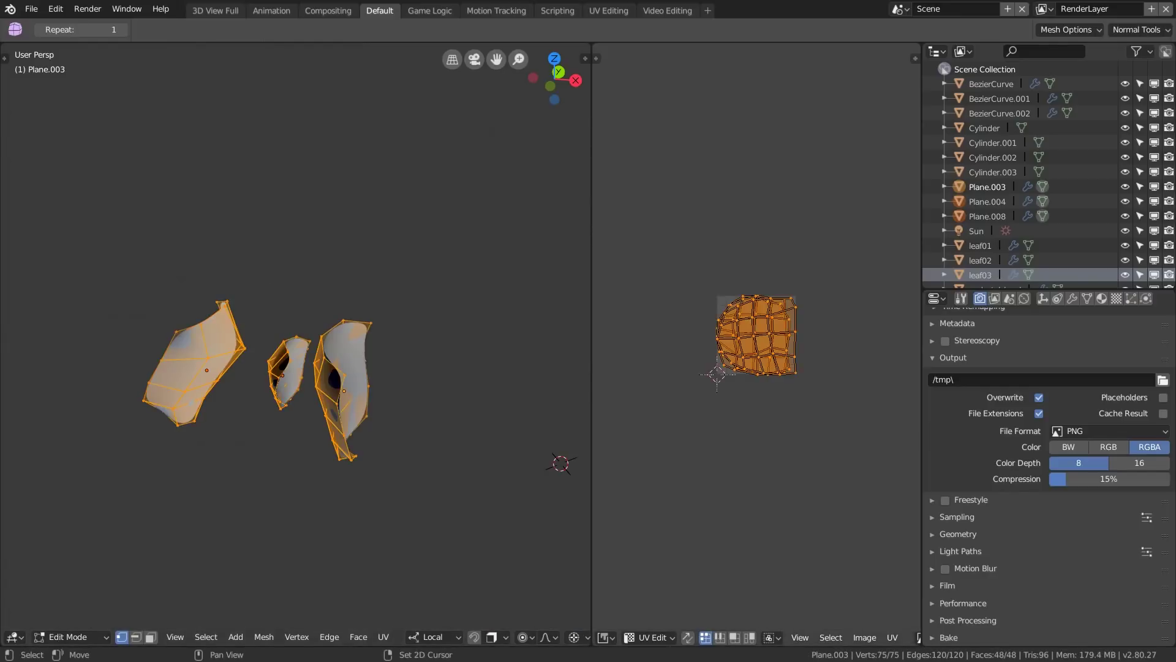
left_click(892, 637)
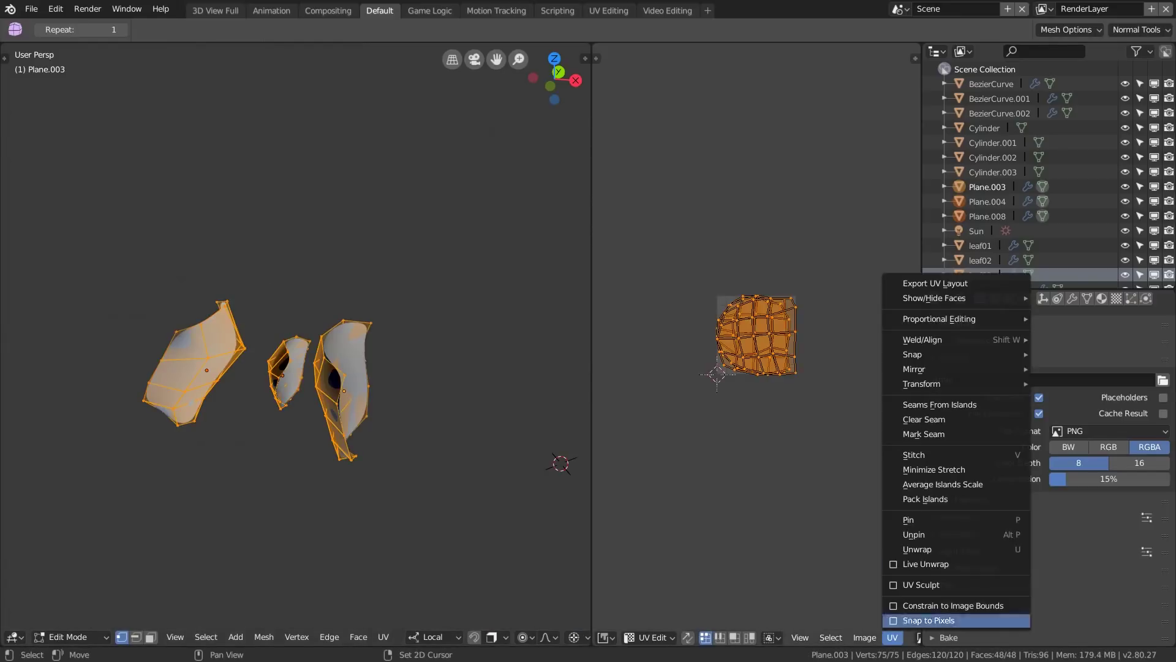
left_click(942, 484)
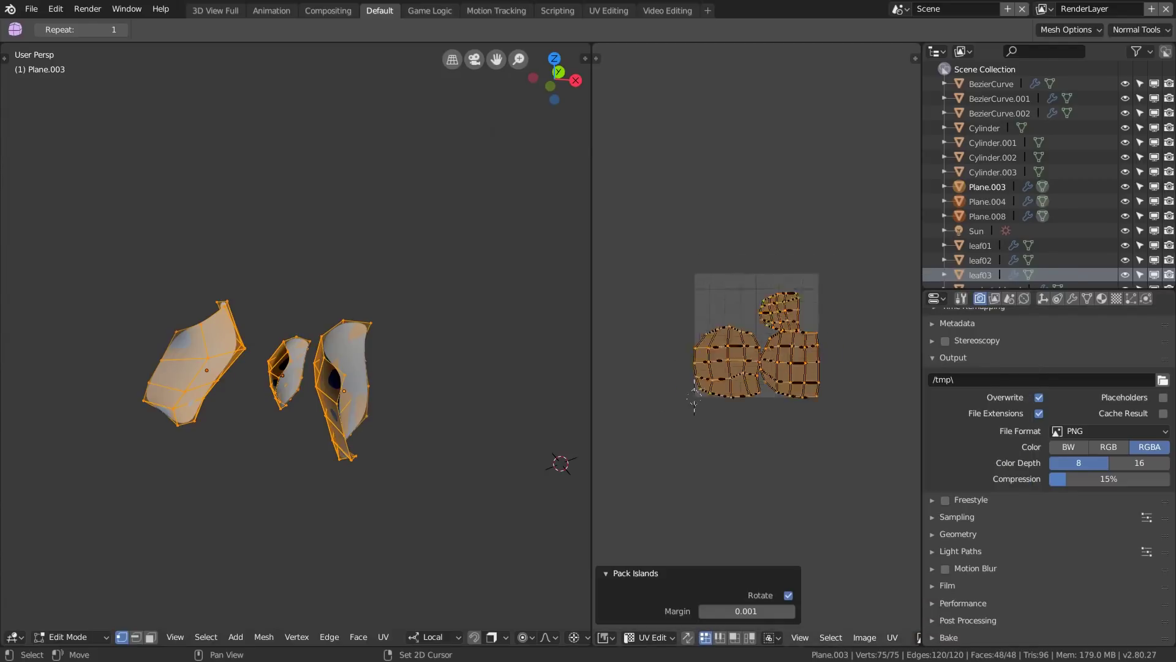
scroll(756, 335, "up", 6)
scroll(756, 335, "down", 2)
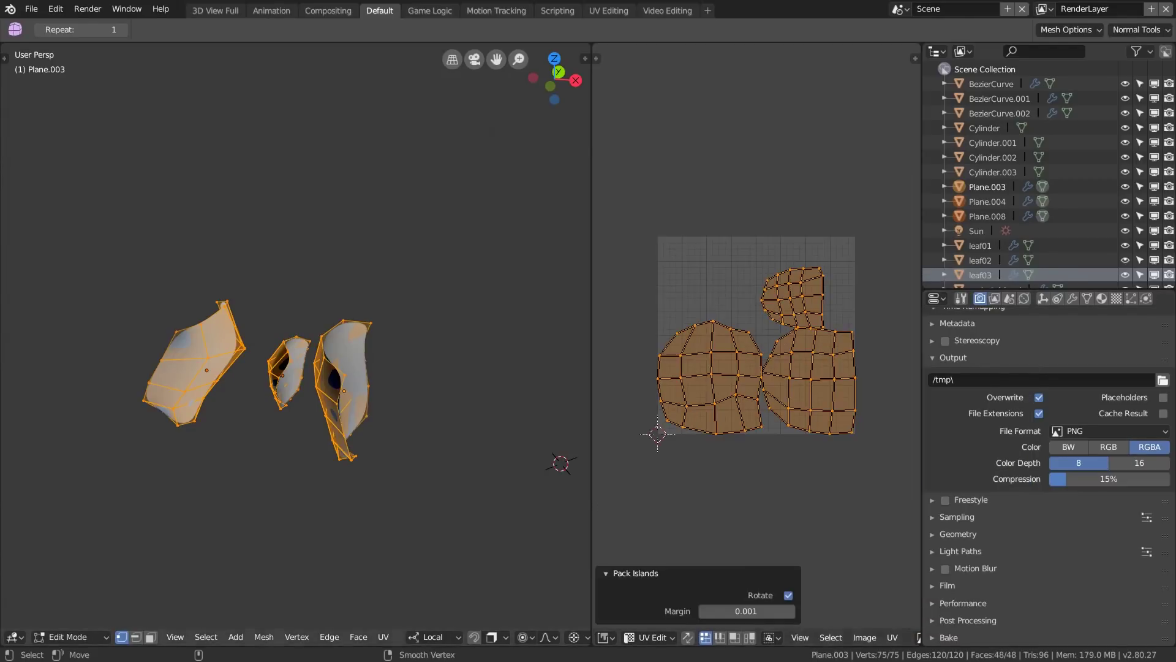
left_click(778, 300)
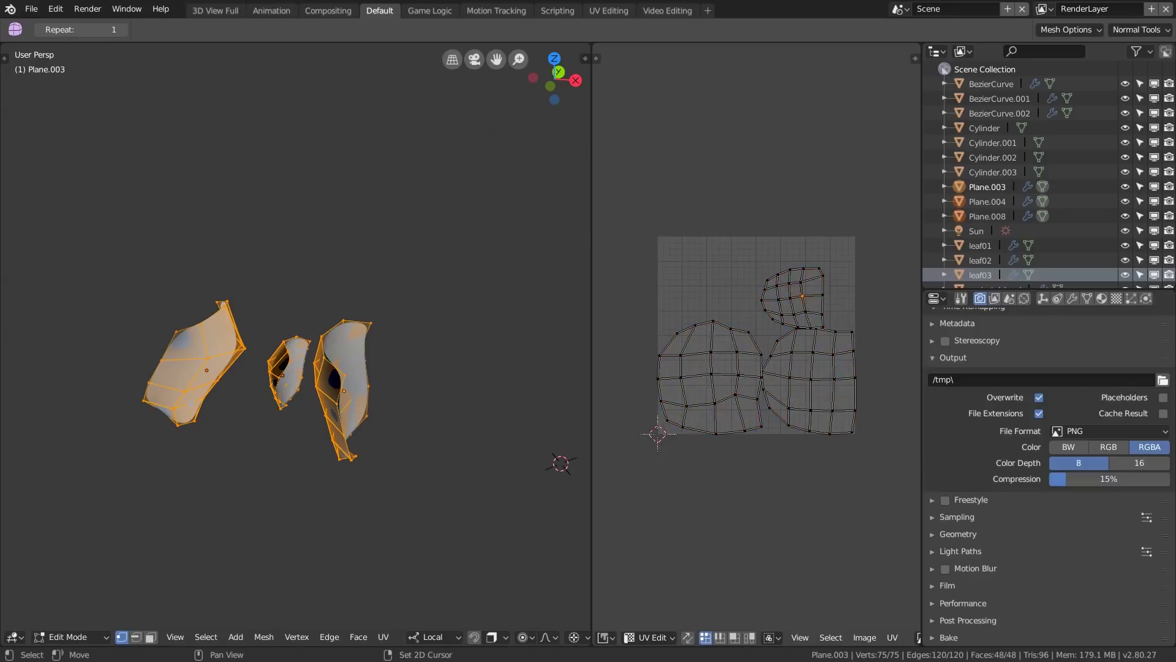
key("ctrl+l")
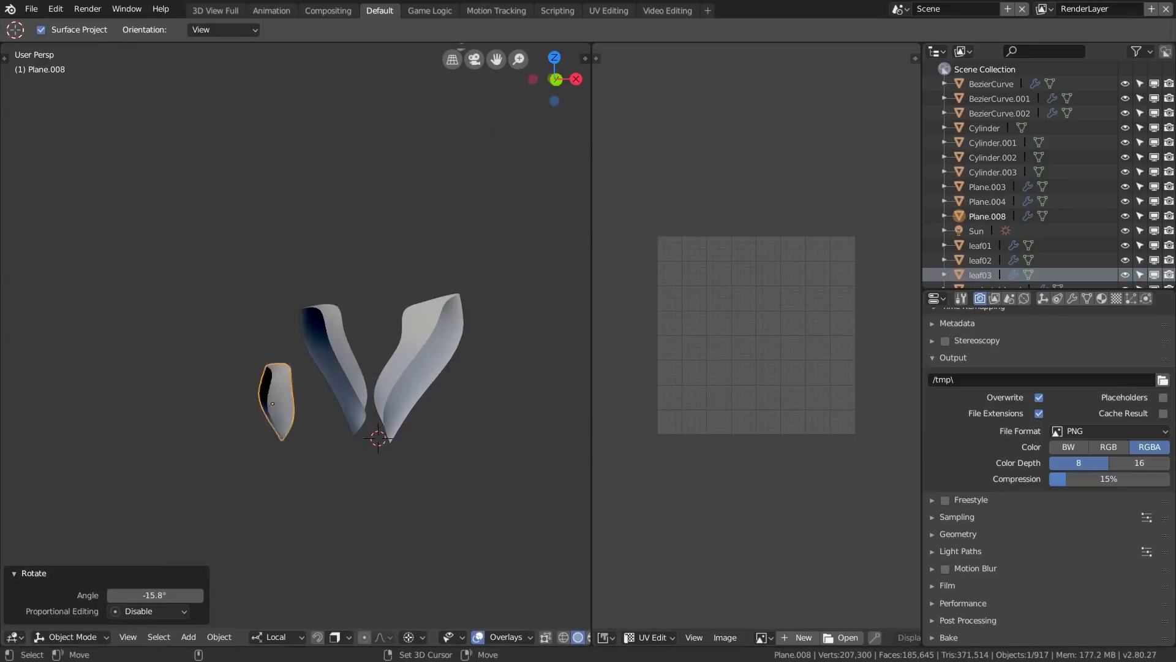
Move the small Plane.008 petal along its Y axis toward the other petals
key("g")
key("y")
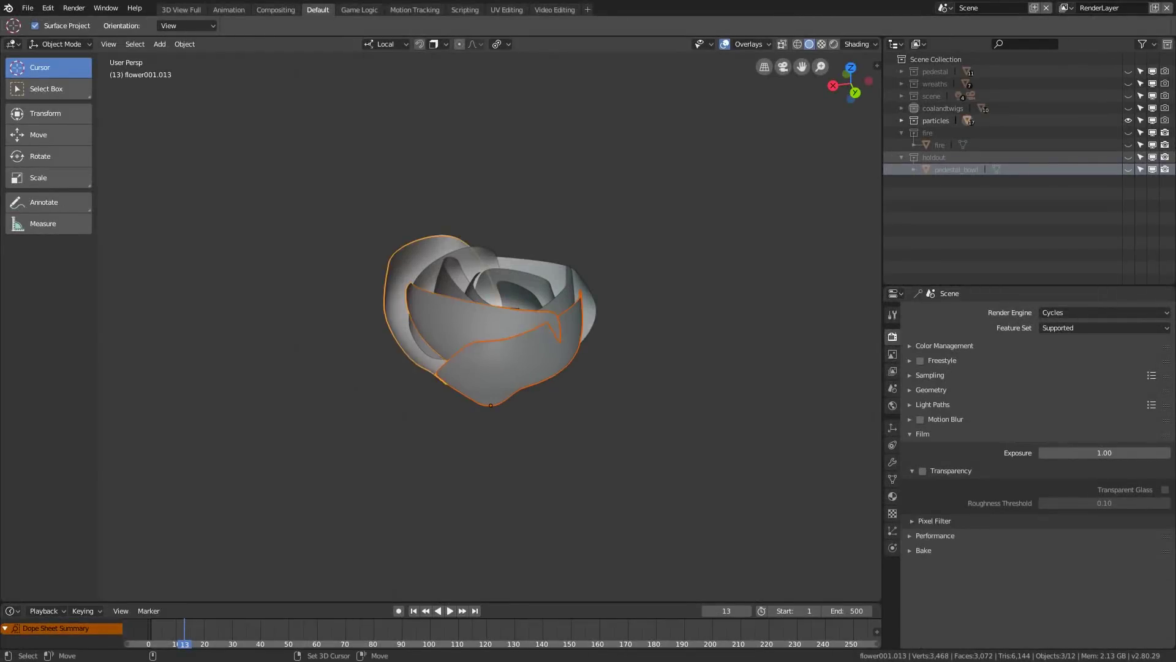
Select all the petals of the rose and join them into a single object
middle_click_drag(395, 171, 392, 239)
key("b")
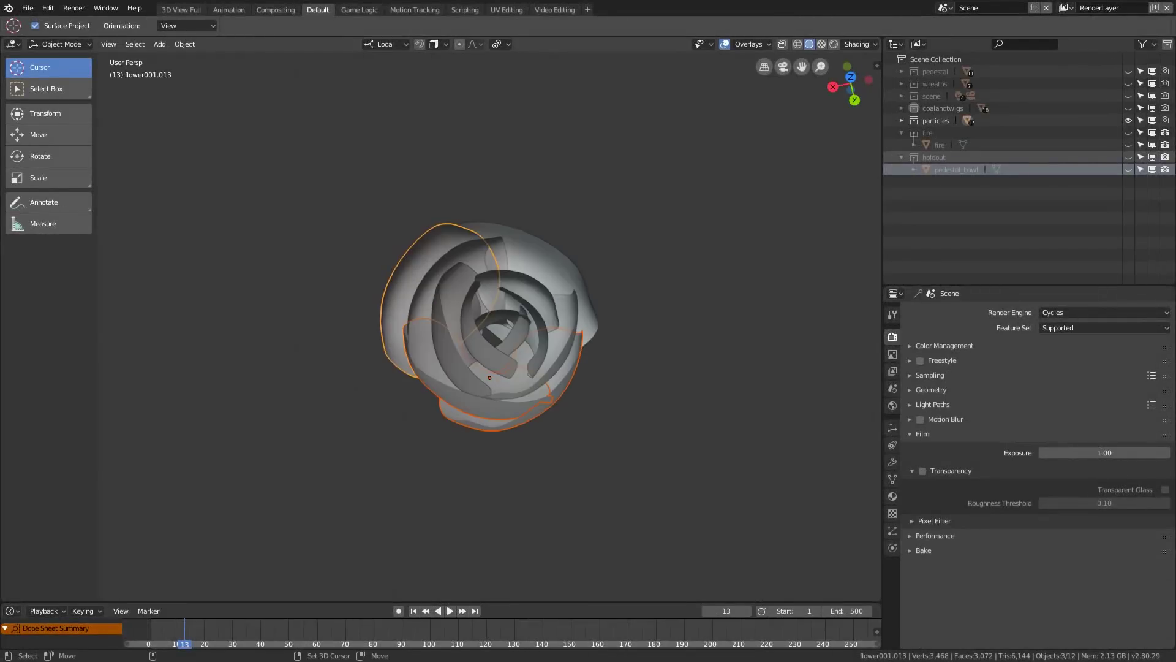
left_click_drag(289, 200, 520, 335)
middle_click_drag(489, 377, 504, 394)
left_click(184, 44)
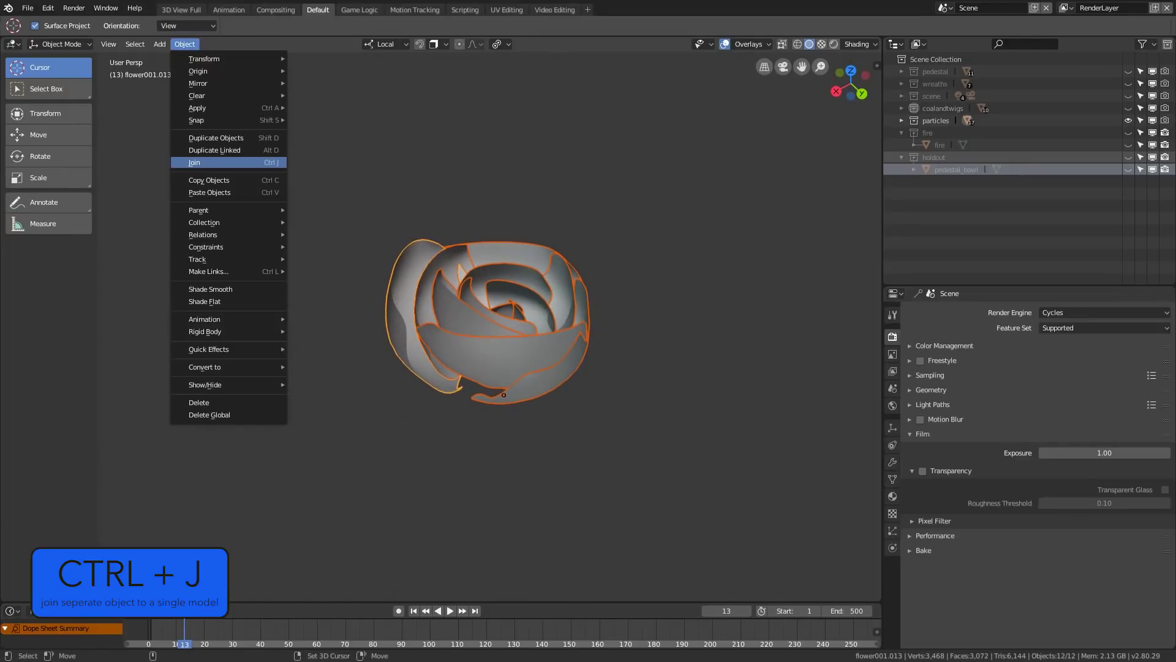
left_click(194, 162)
Set the joined flower's origin to the 3D cursor at its base and try a rotation about it
middle_click_drag(487, 368, 503, 223)
middle_click_drag(493, 337, 487, 395)
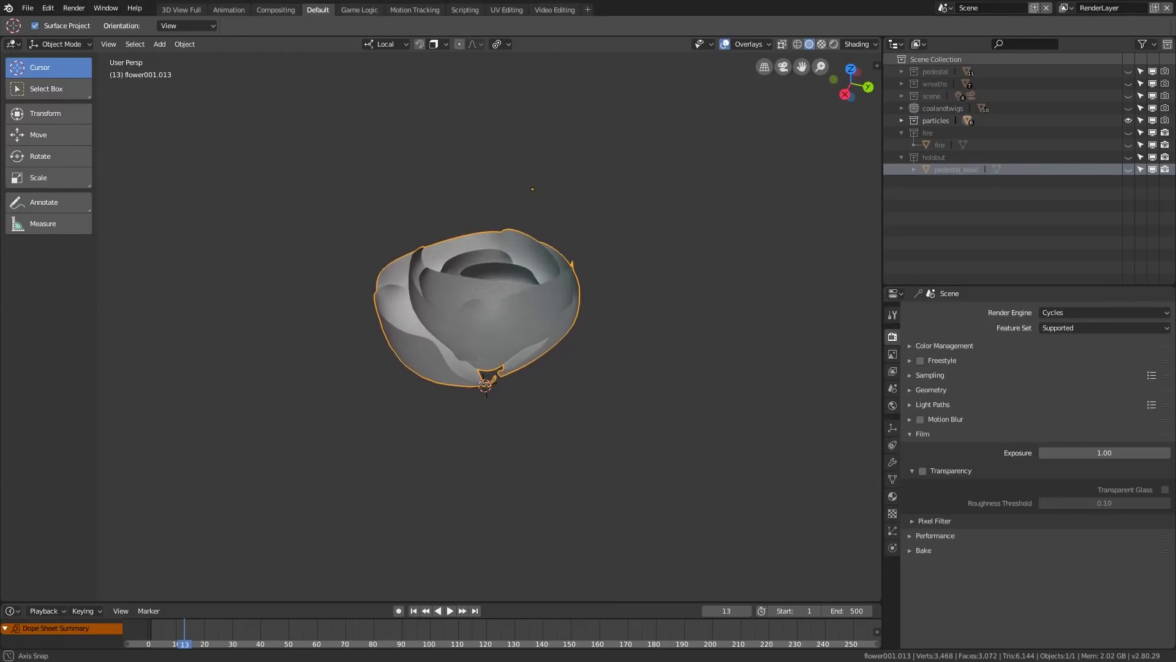
key("shift+space")
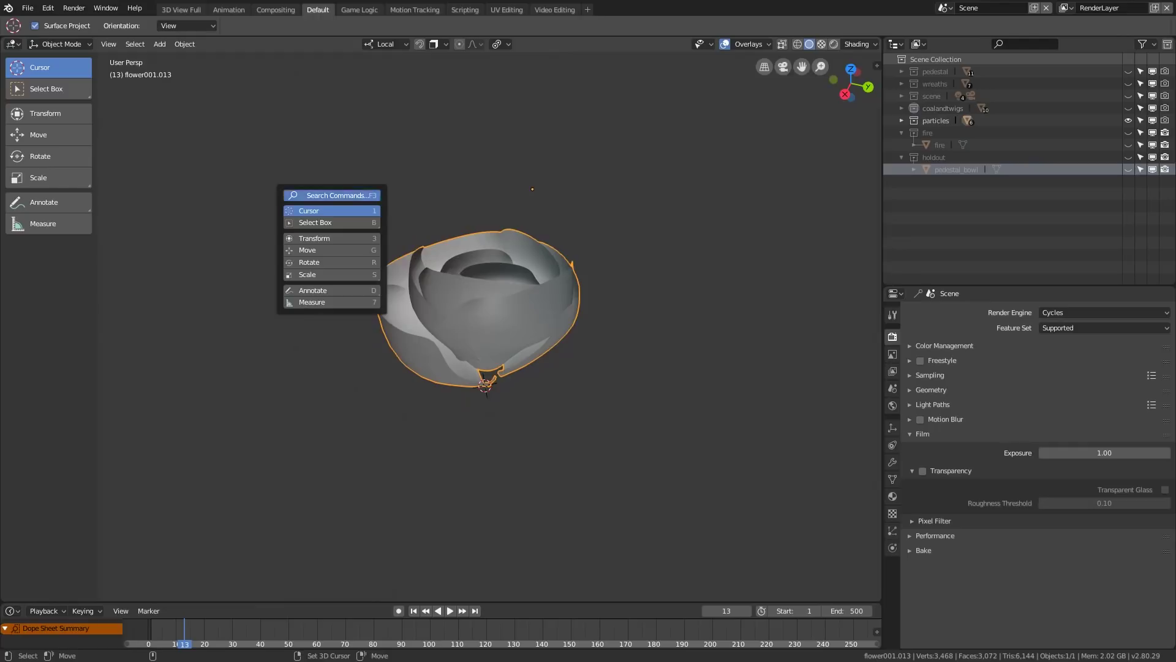
key("F3")
type("set")
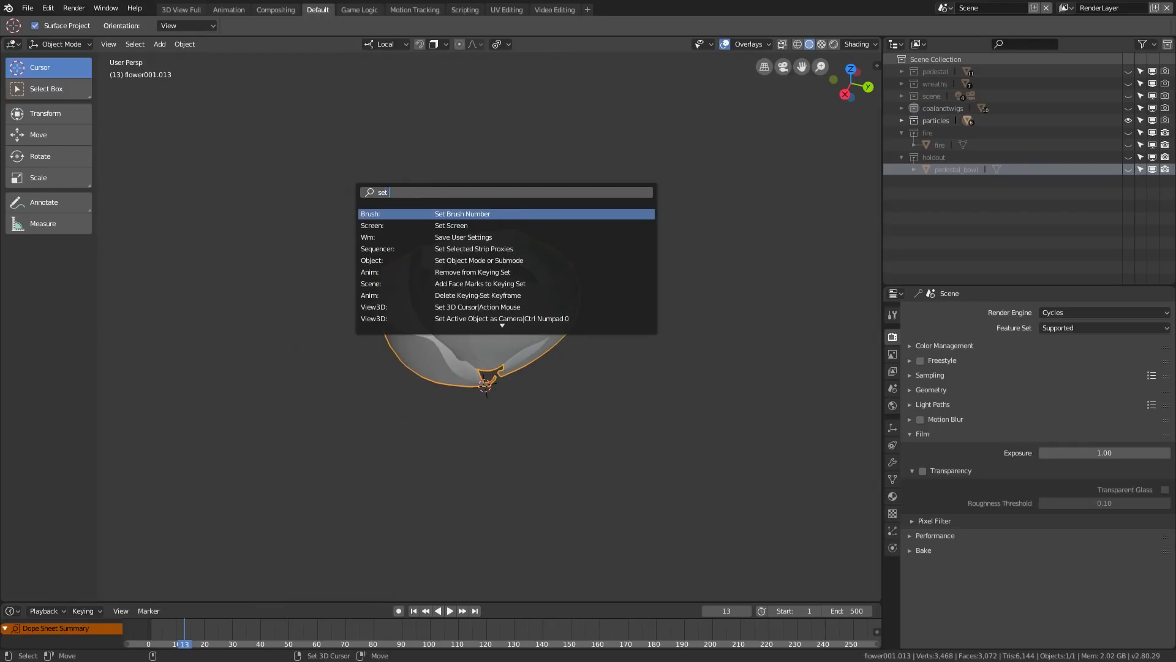
type(" o")
left_click(461, 263)
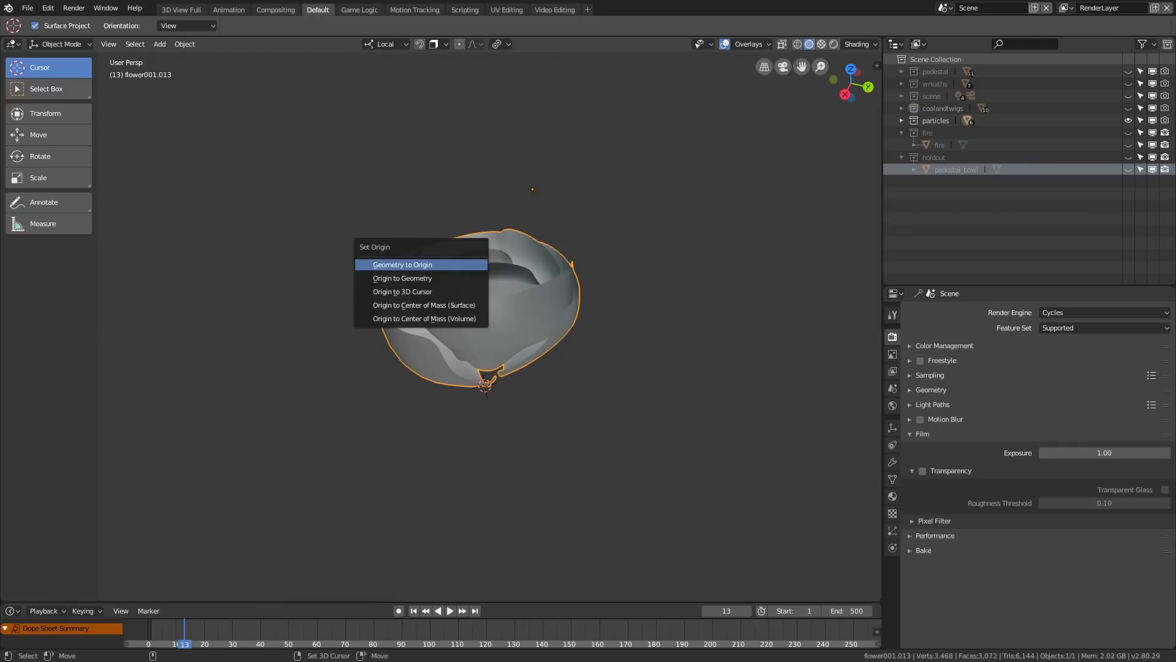
key("Return")
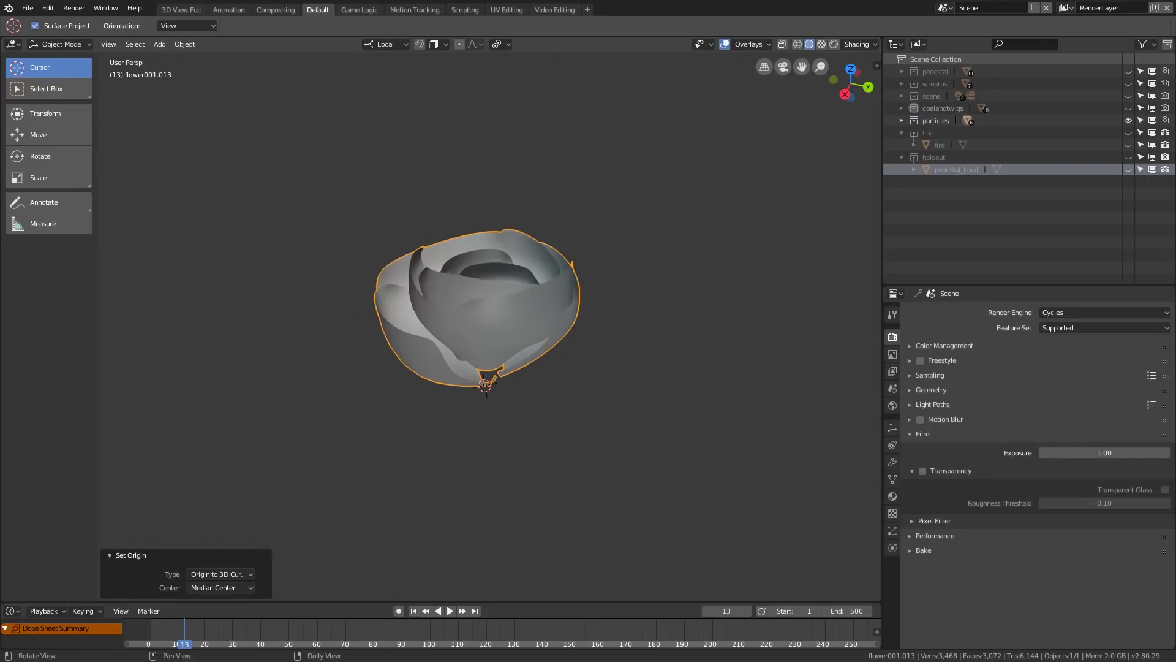
key("r")
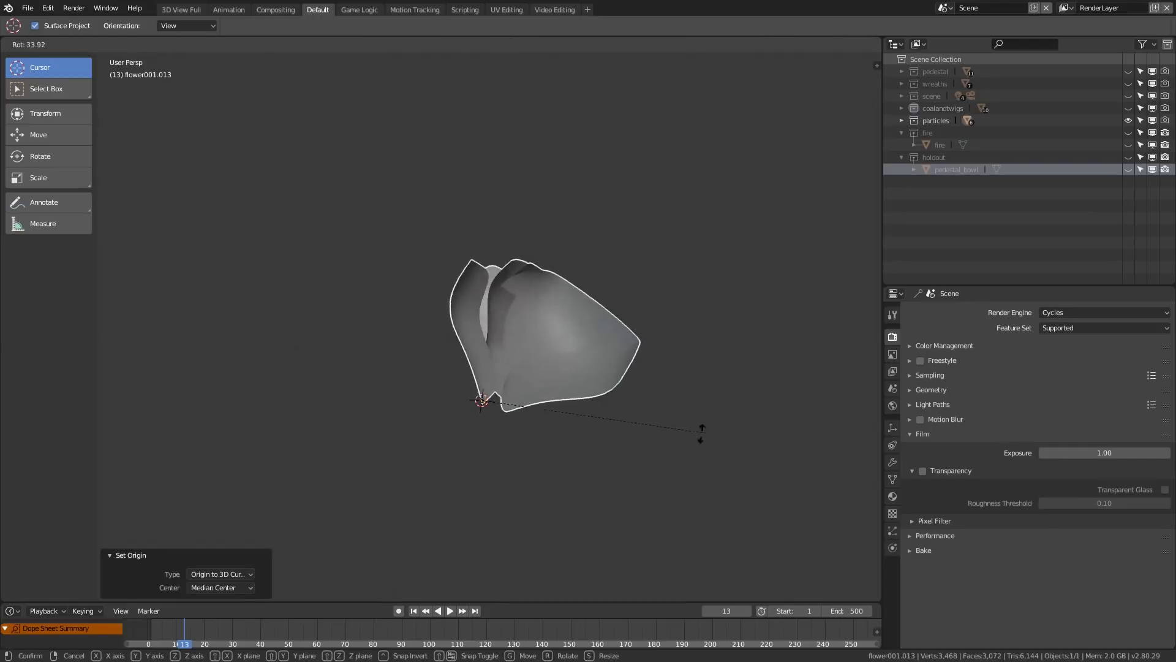
right_click(630, 313)
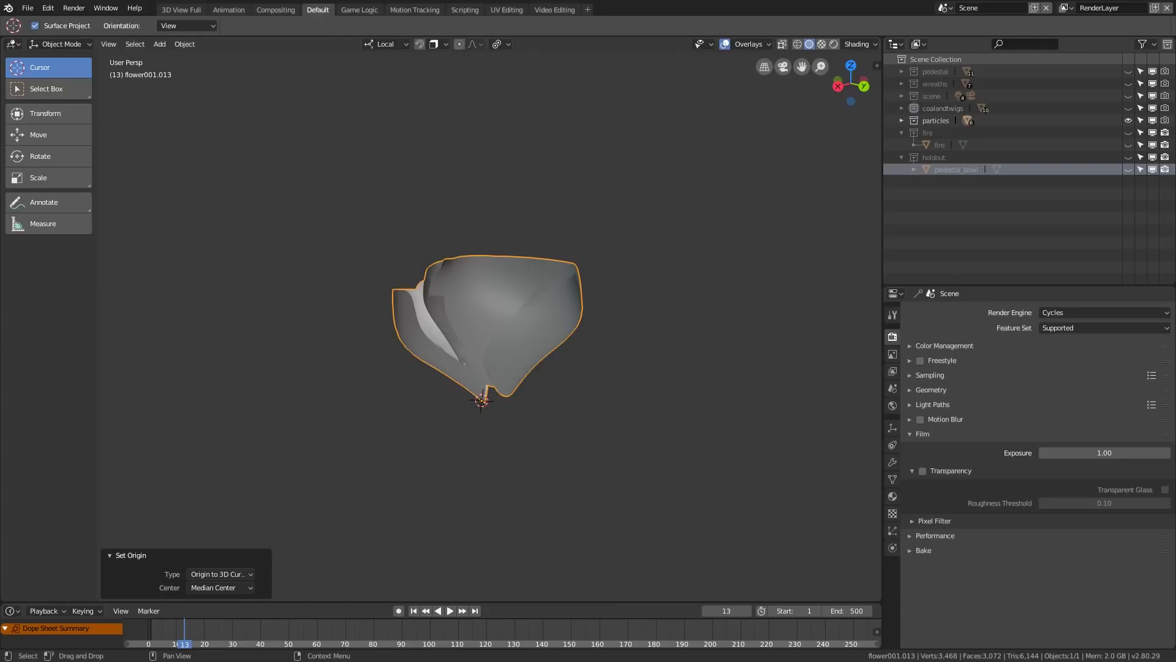
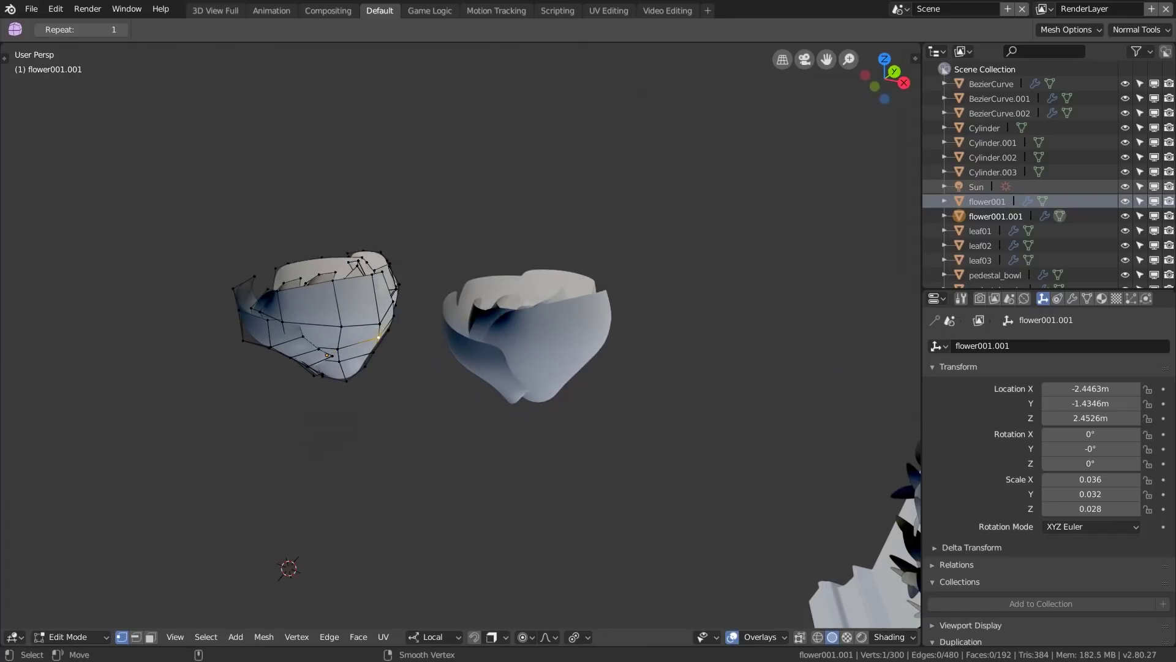
Select one whole petal of flower001.001, rotate and move it outward, and toggle proportional editing
key("ctrl+l")
key("r")
middle_click_drag(379, 337, 484, 331)
left_click(520, 365)
key("o")
key("g")
left_click(490, 367)
Shift the selected petal of flower001.001 along Z and rotate it further to open the flower
key("g")
key("z")
left_click(478, 343)
key("r")
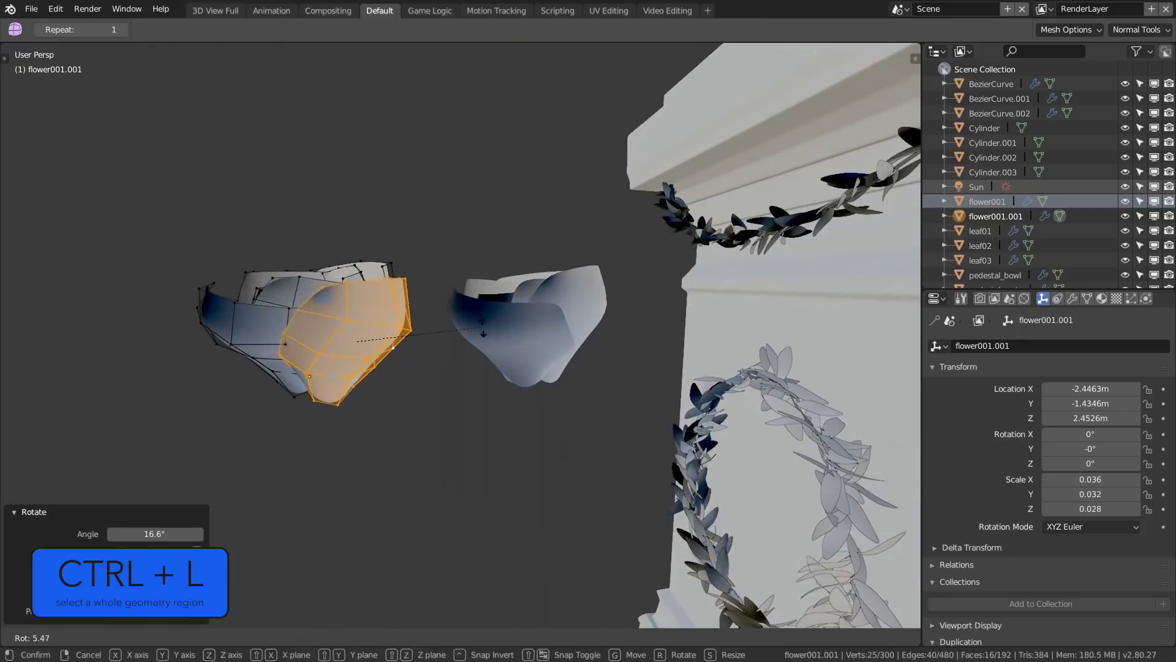
left_click(465, 367)
Flatten the entire flower001.001 mesh by scaling it to about 0.78 along global Z, and return to Object Mode
middle_click_drag(392, 423, 438, 490)
left_click(432, 501)
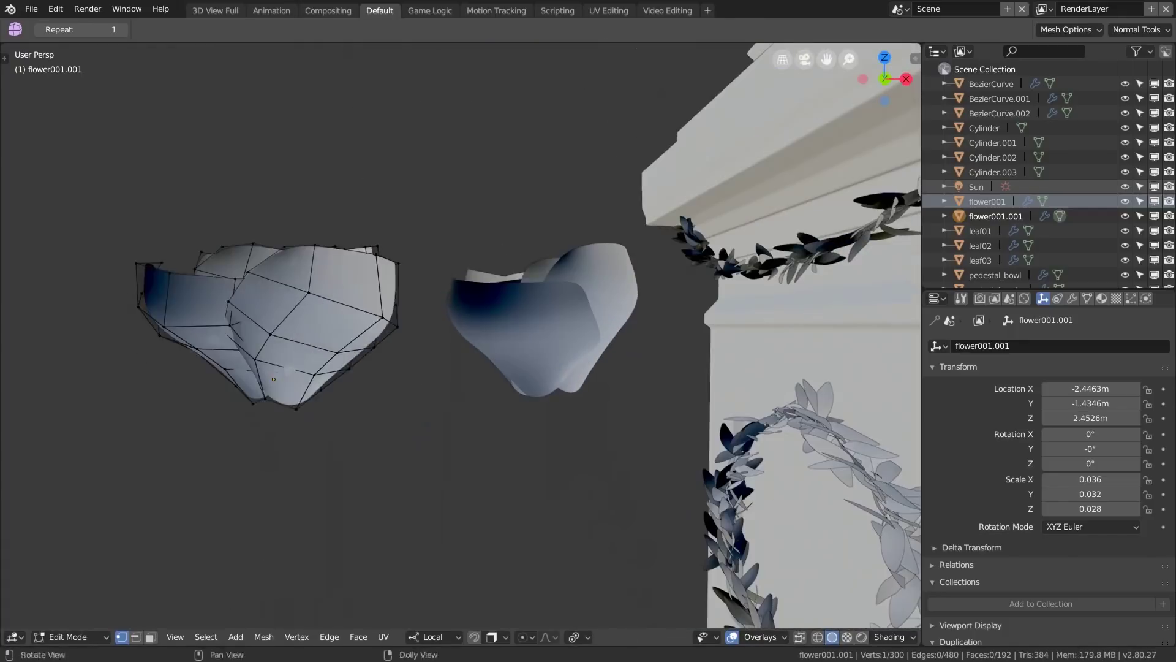
key("a")
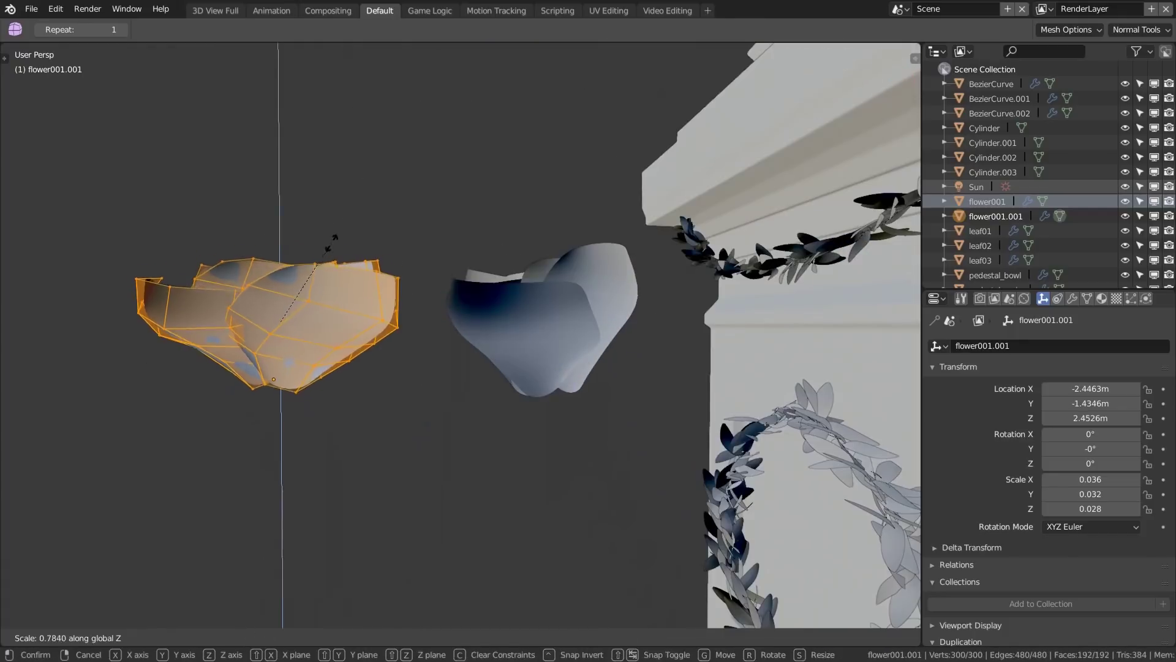
key("Tab")
Make a linked duplicate of flower001 and place it in line with the other two flowers
middle_click_drag(539, 398, 478, 336)
left_click(487, 332)
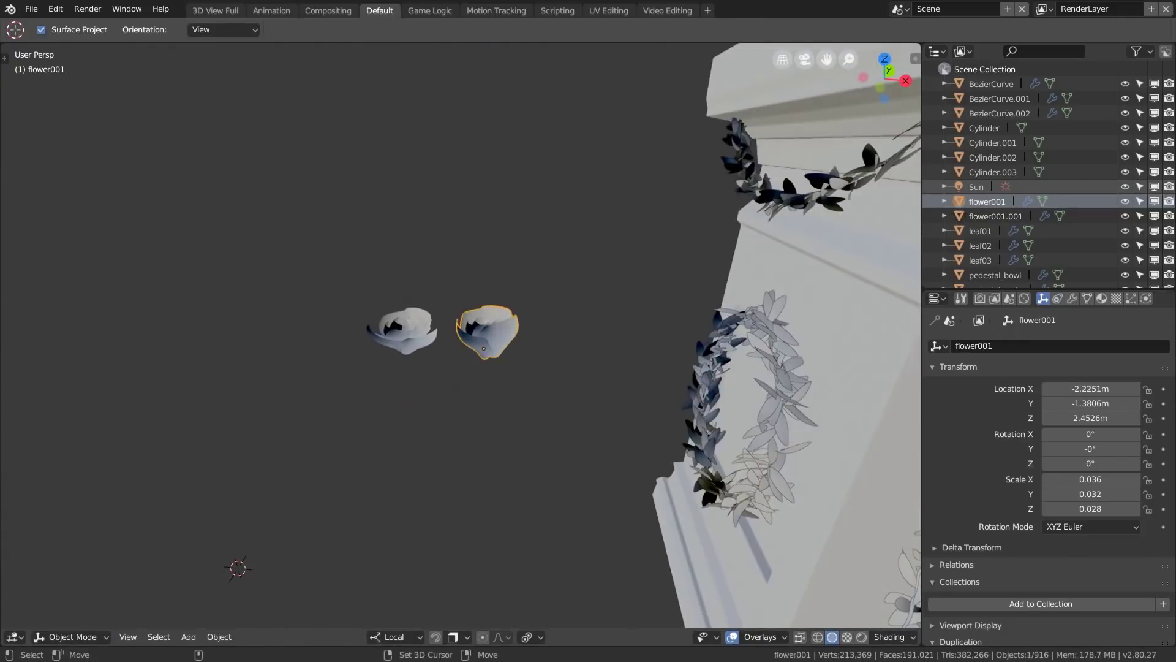
key("alt+d")
key("z")
left_click(487, 400)
left_click(488, 331, "shift")
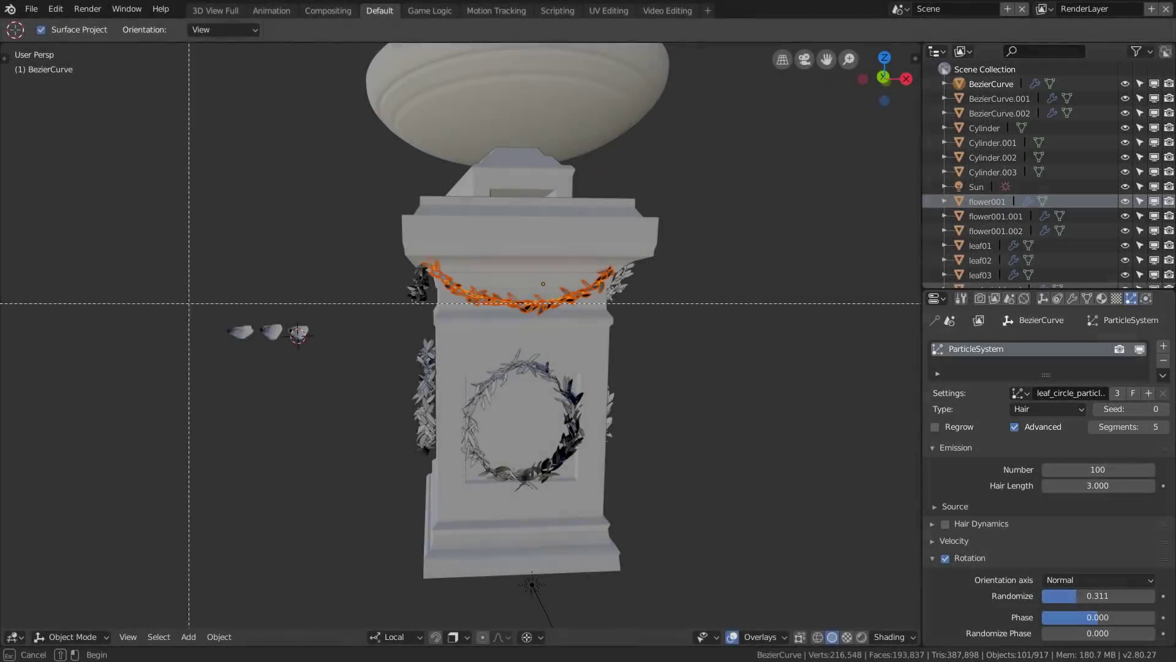
left_click_drag(189, 302, 311, 365)
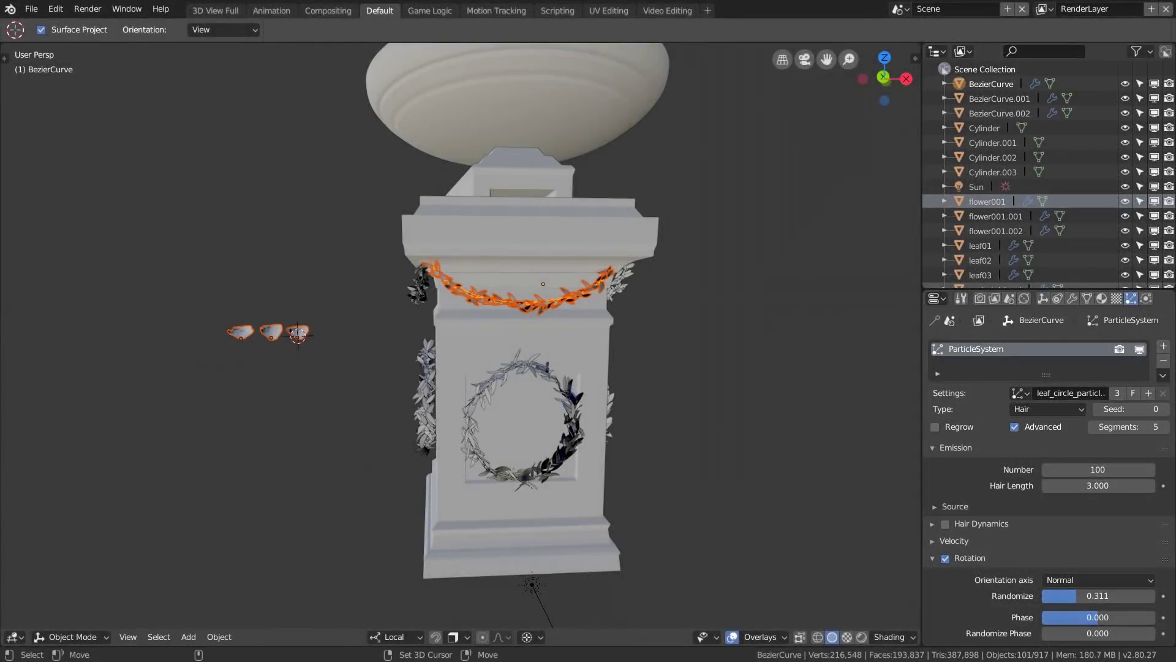
key("a")
key("alt+a")
Select all three flower objects and group them in a new collection named flowers_grp
key("b")
left_click_drag(204, 298, 314, 359)
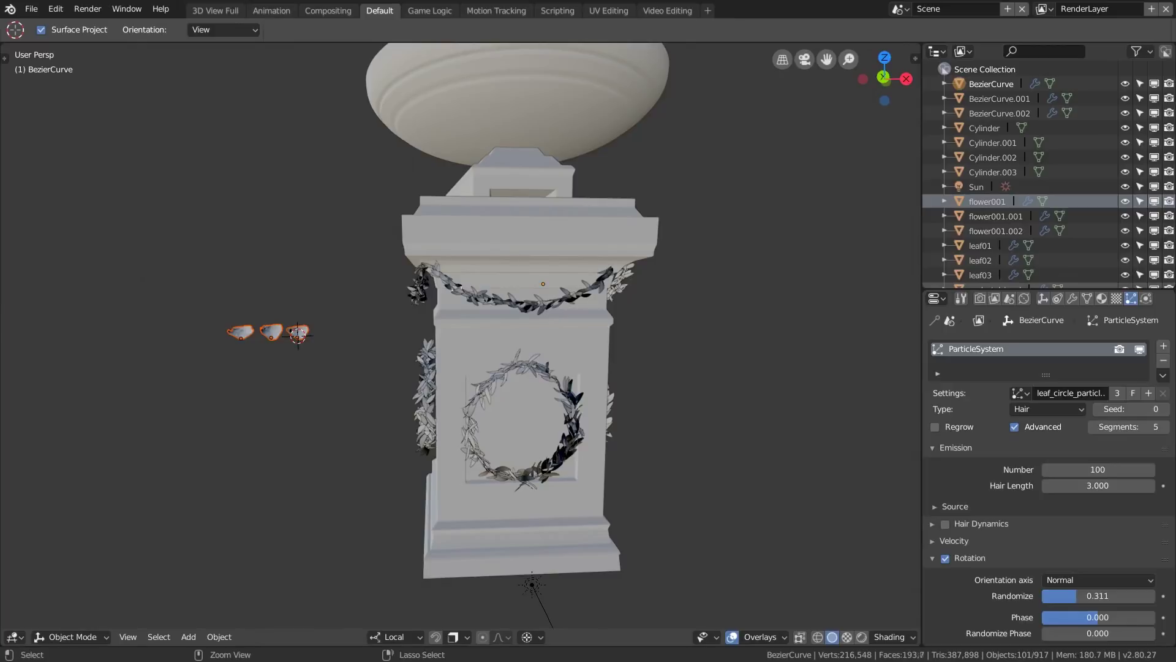
key("ctrl+g")
left_click(148, 611)
type("flo")
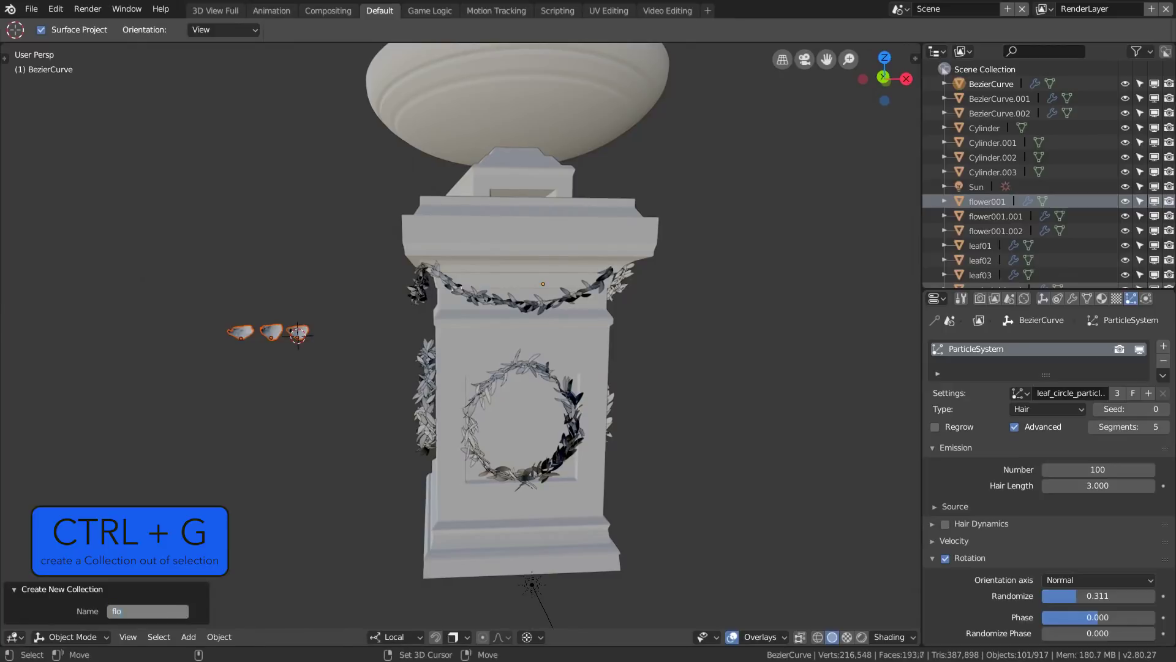
type("wers_grp")
key("Return")
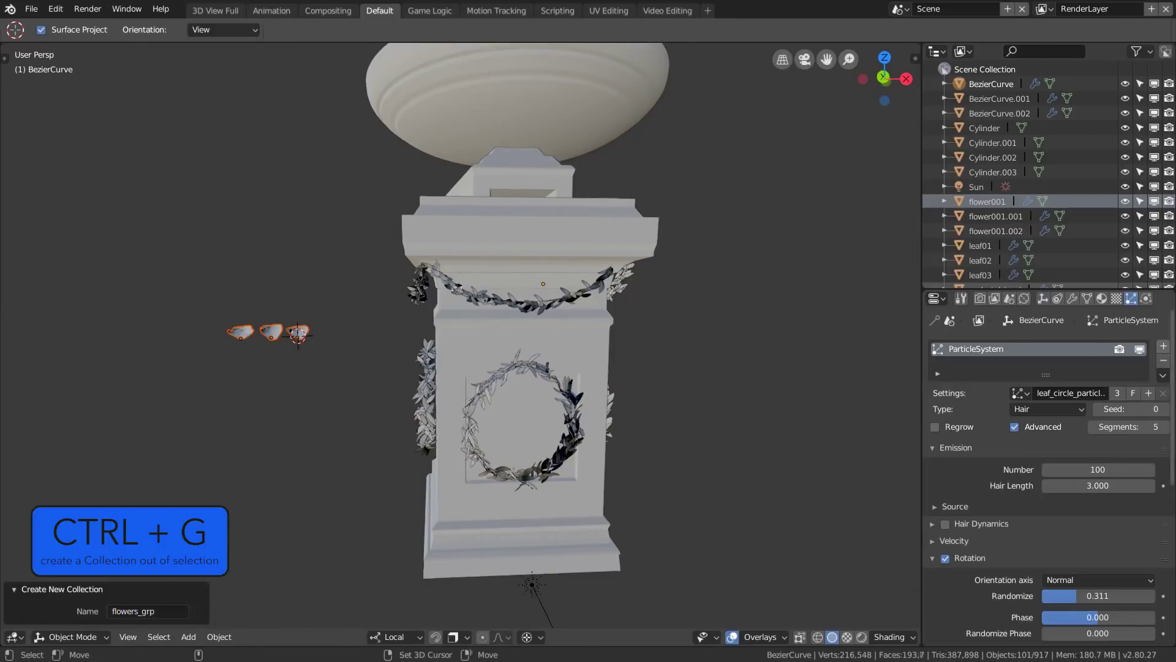
Add a second hair particle system with 5 particles to the BezierCurve garland, rendered as the flowers_grp collection
left_click(460, 286)
left_click(1163, 346)
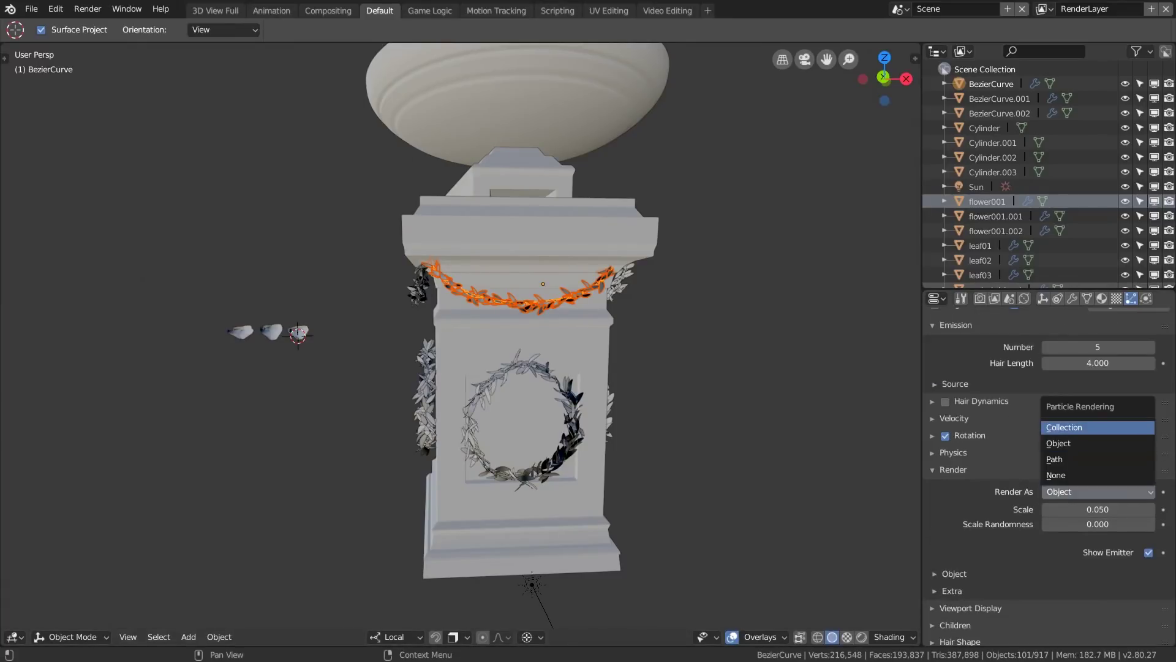
left_click(1050, 423)
scroll(1047, 429, "down", 3)
left_click(960, 499)
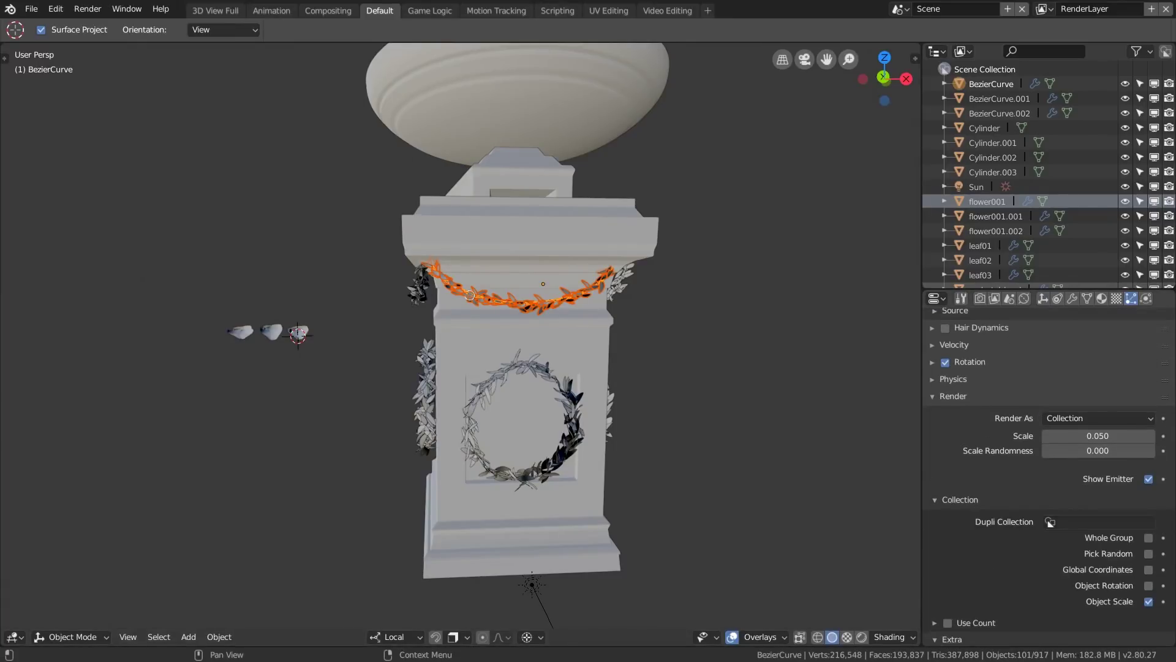
left_click(1049, 522)
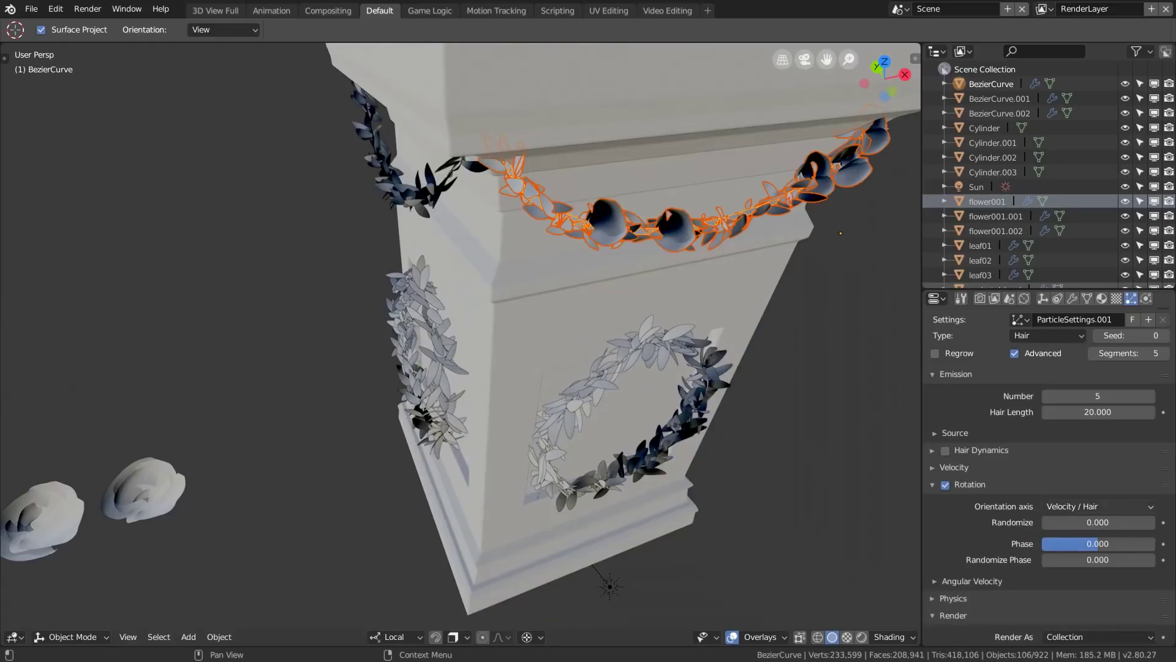
Orient the garland's flower particles along Normal, with rotation randomize at 0.291 and phase at 0.251
left_click(1097, 506)
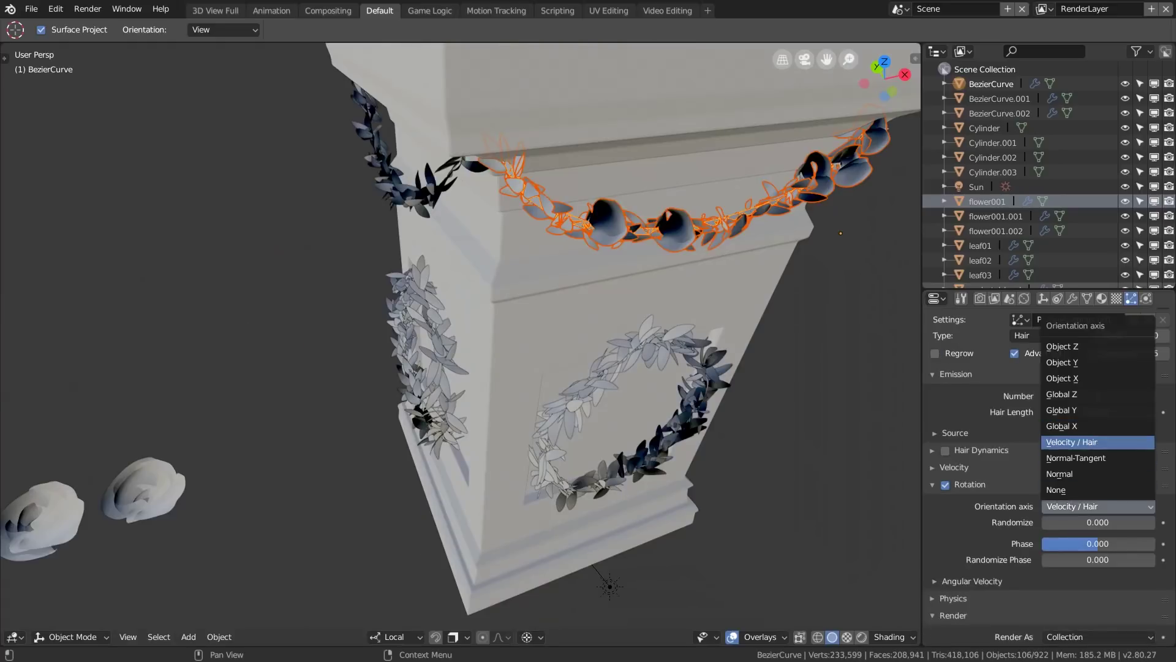
left_click(1096, 473)
middle_click_drag(705, 343, 657, 300)
left_click_drag(1084, 523, 1117, 522)
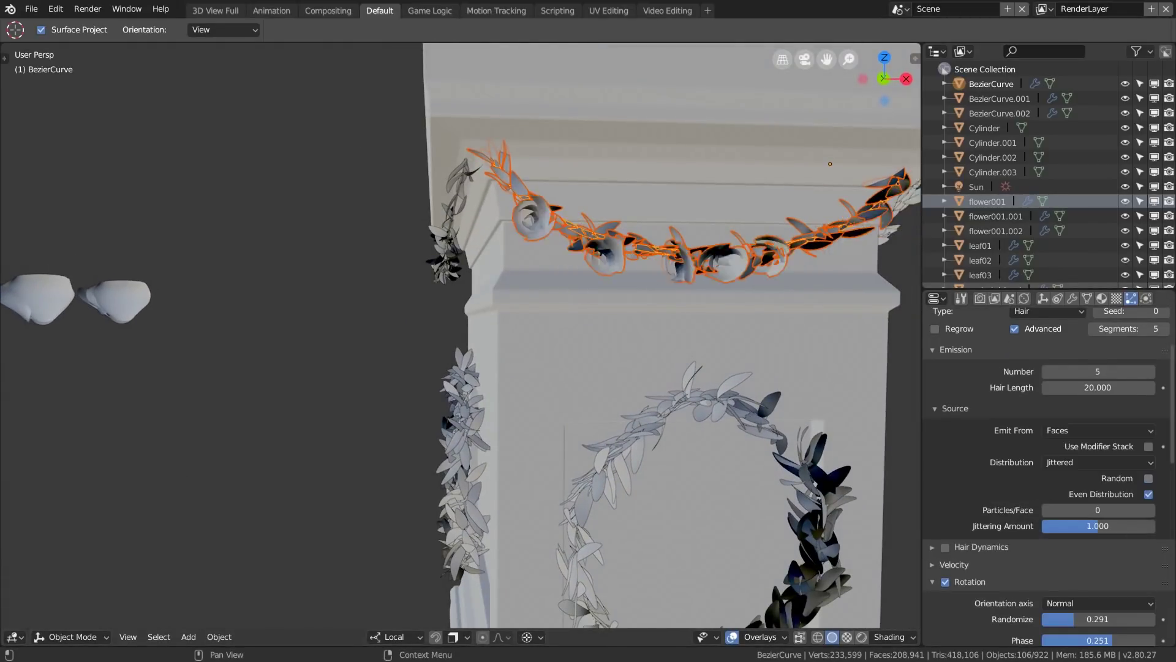
Try random emission order for the garland's flower particles, then set their hair length to 17
left_click(1148, 478)
left_click(1148, 478)
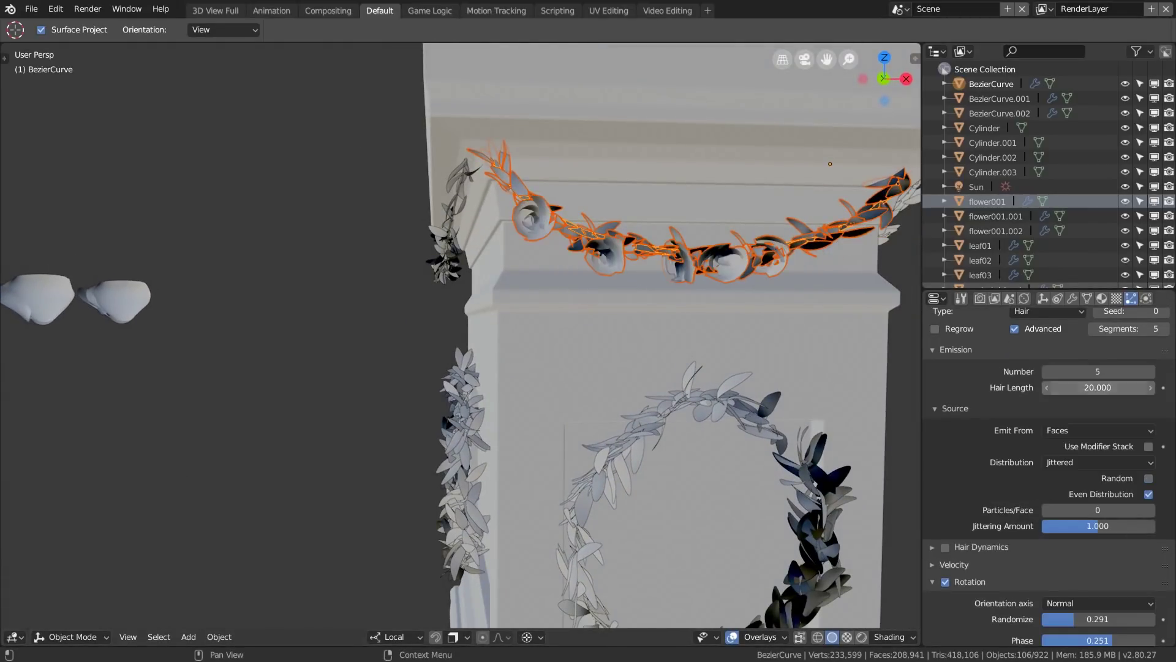
double_click(1098, 388)
type(".")
key("Return")
scroll(1096, 576, "down", 2)
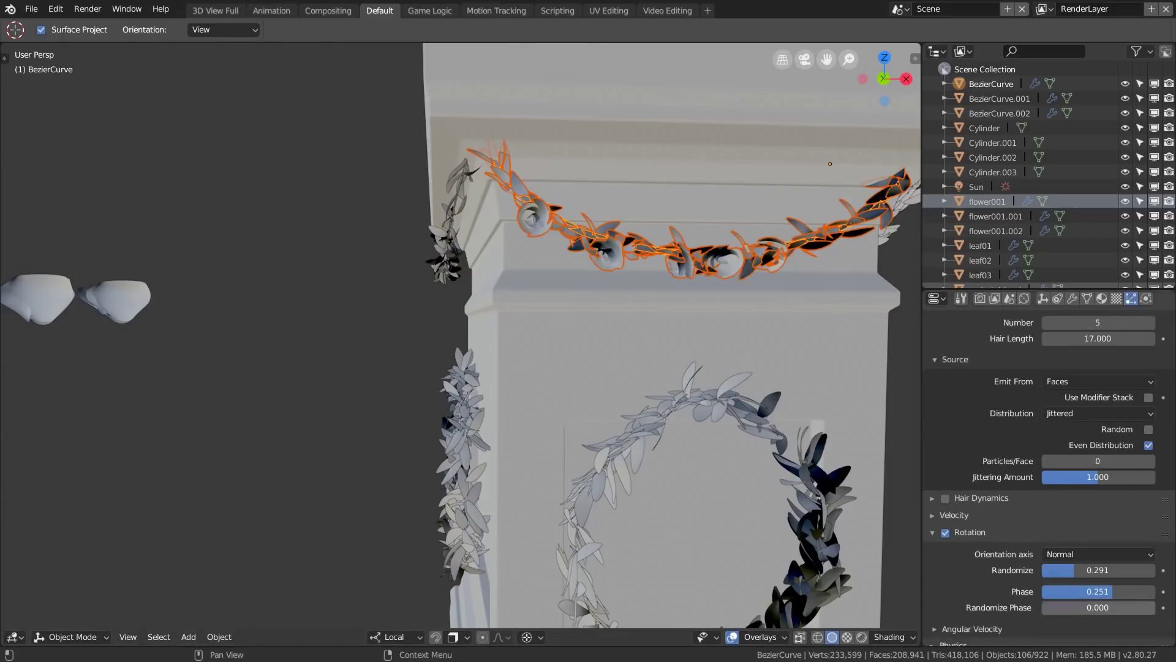
Set the garland flowers' rotation phase to 0.103, turn on Random emission and set the particle number to 6
mouse_move(1102, 591)
left_mouse_down()
mouse_move(1092, 592)
mouse_move(1108, 591)
left_mouse_up()
scroll(613, 343, "down", 2)
scroll(612, 343, "up", 2)
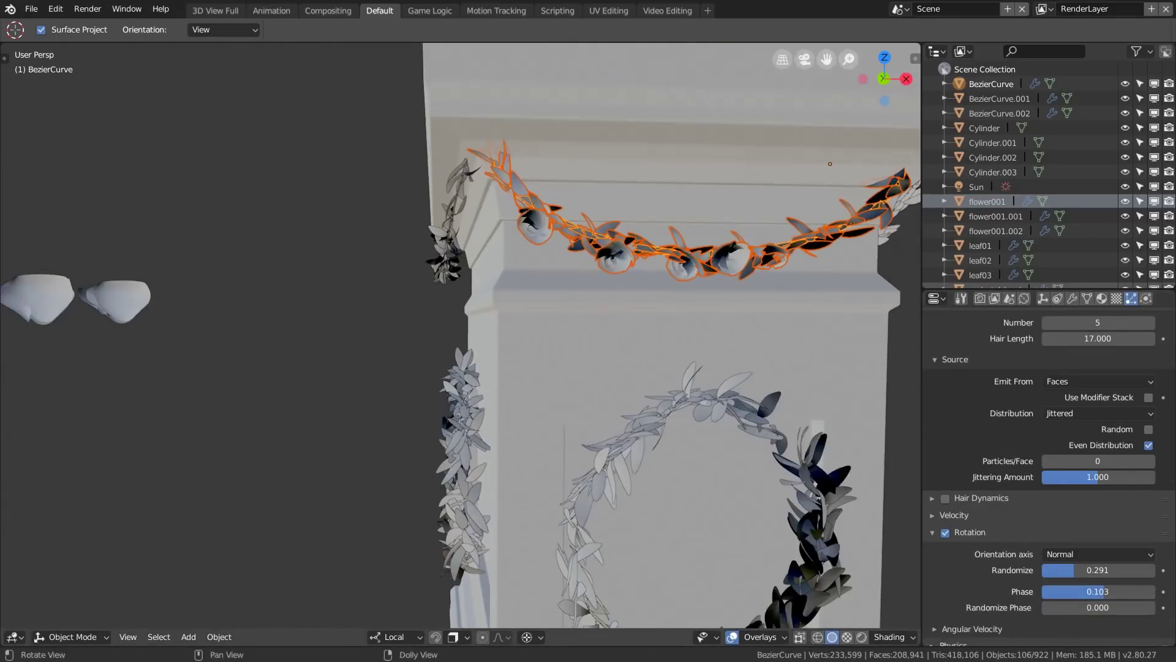
scroll(613, 343, "down", 2)
middle_click_drag(612, 343, 588, 356)
scroll(588, 356, "up", 3)
scroll(1097, 459, "up", 5)
left_click(1151, 445)
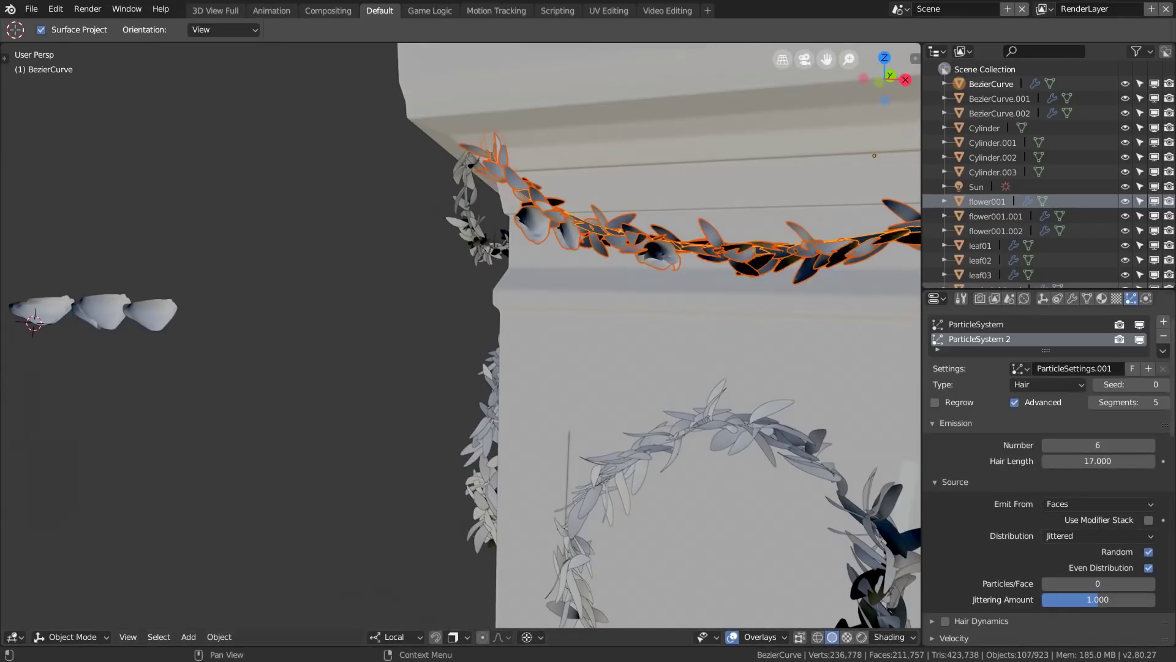
Add a second particle system to wreath_base and assign it the existing flowers_particles settings
scroll(875, 155, "down", 5)
middle_click_drag(874, 155, 560, 243)
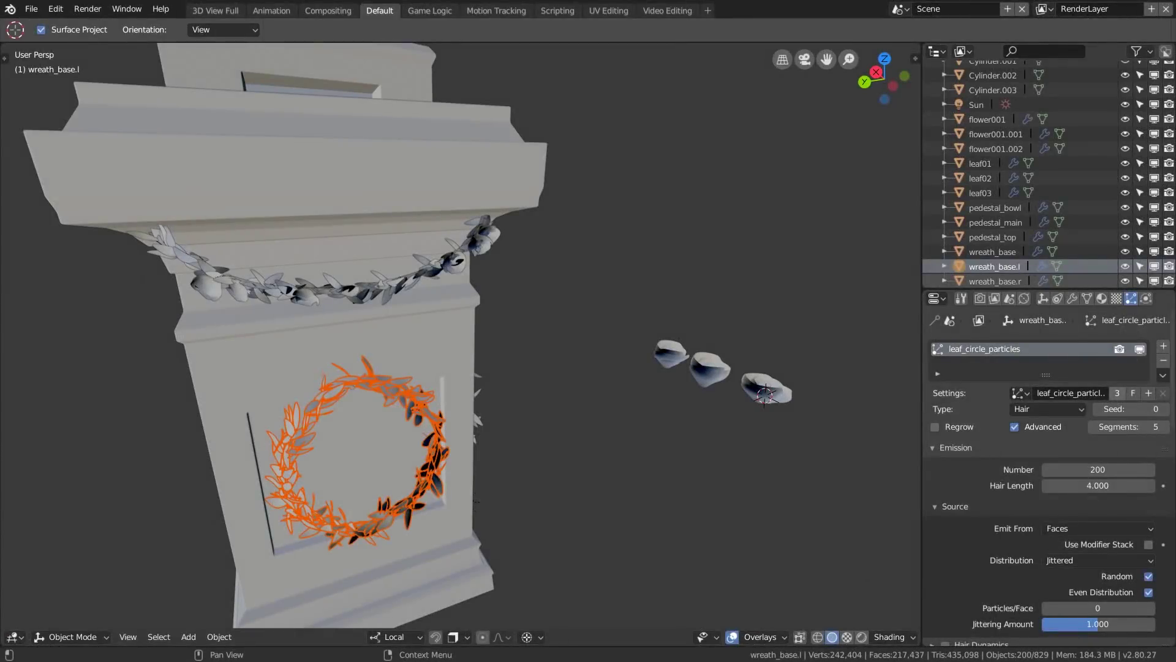
left_click(1018, 393)
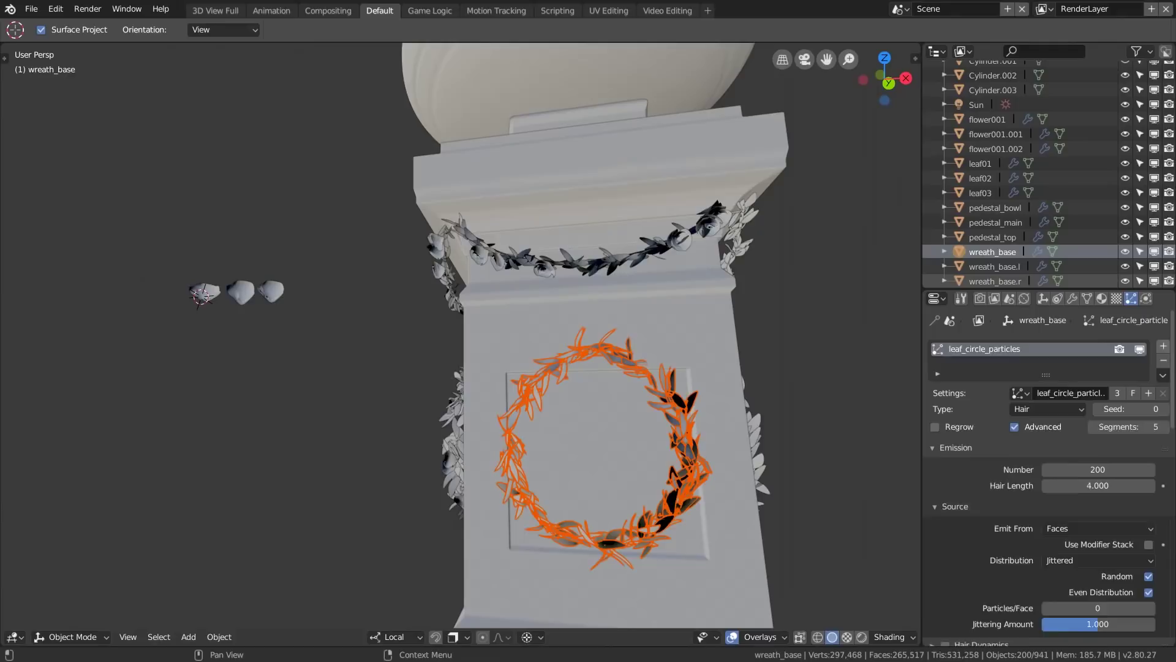
left_click(1163, 346)
left_click(1018, 393)
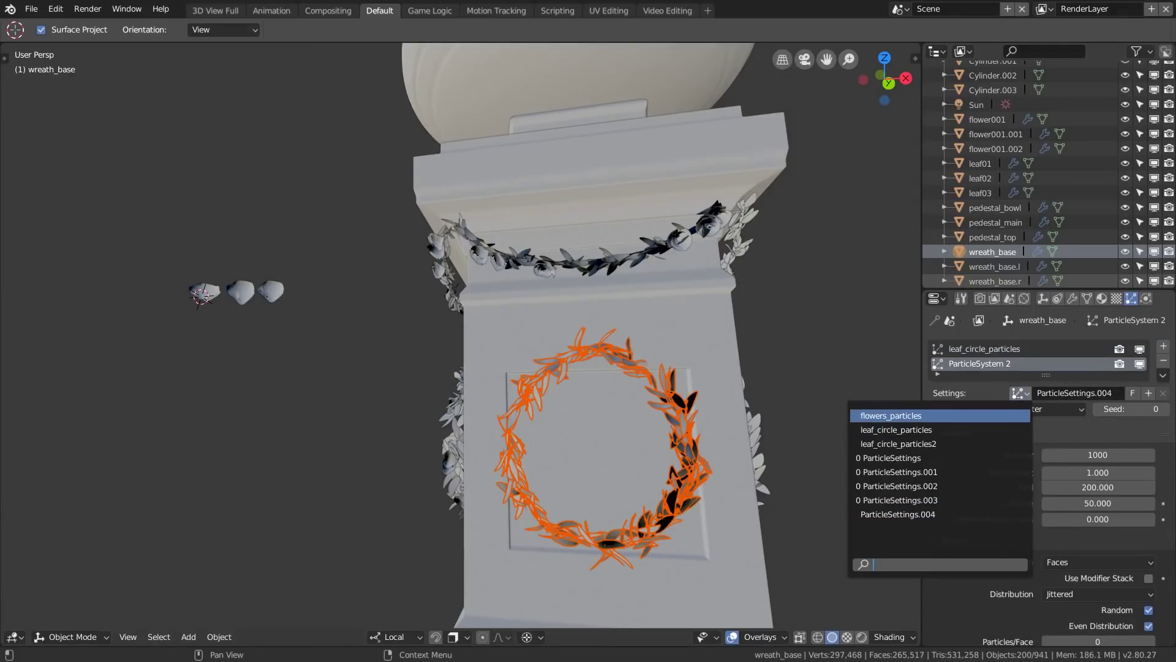
left_click(891, 415)
key("alt+a")
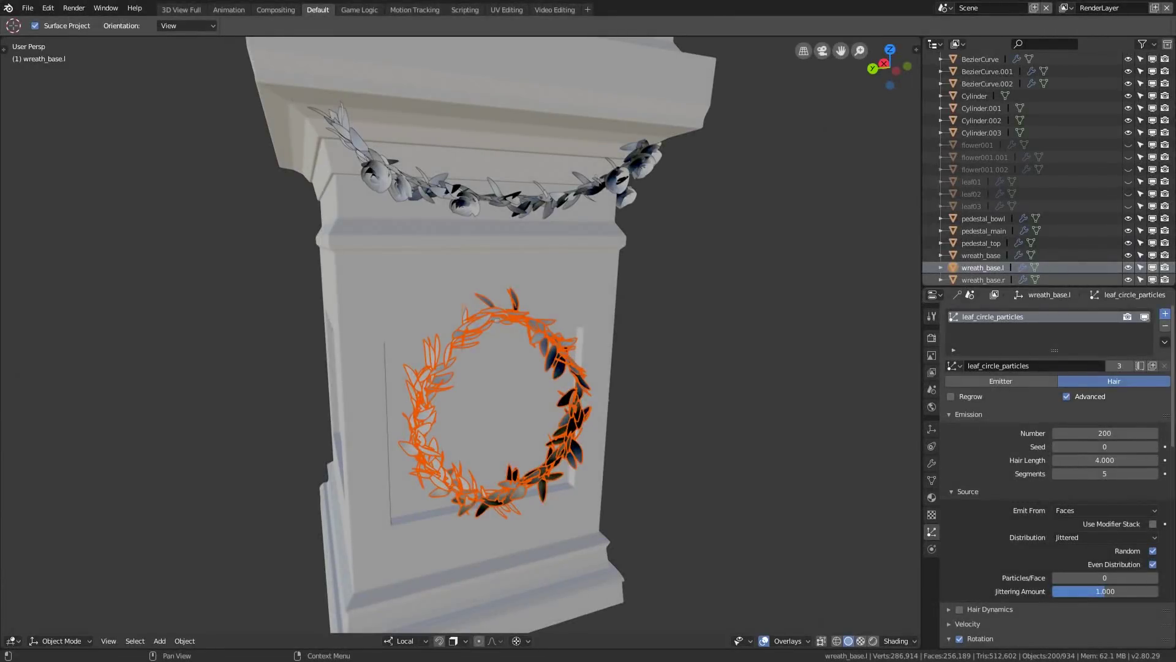
Add a second particle system to wreath_base.l using the existing flowers_particles settings, and inspect its roses up close
left_click(1164, 314)
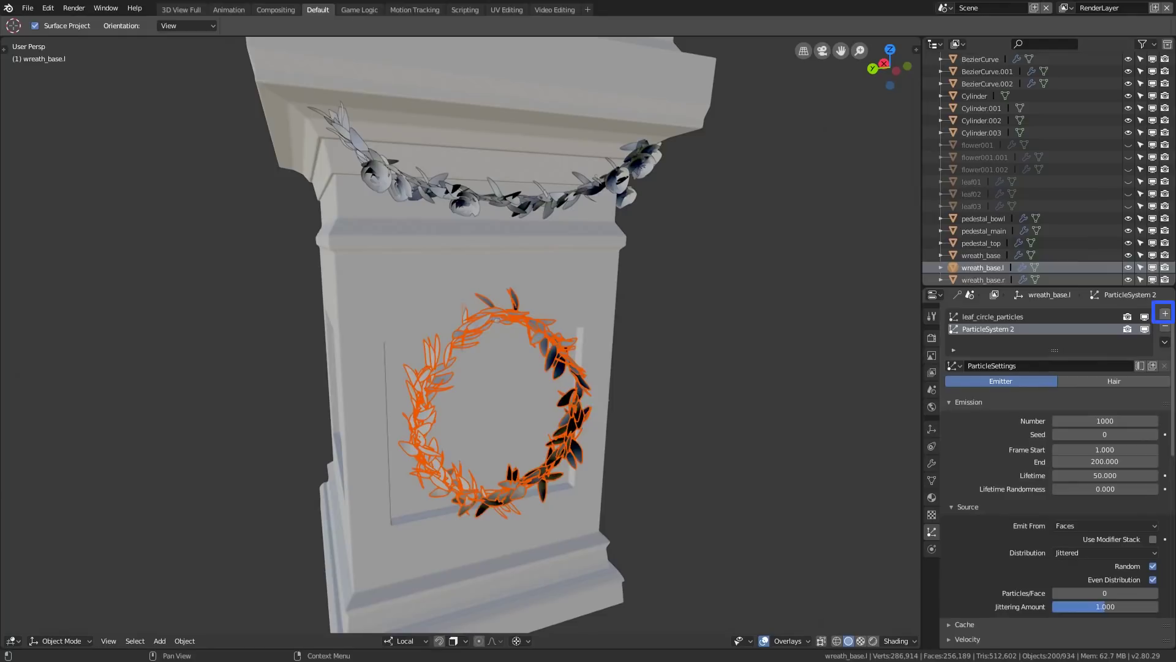
left_click(953, 366)
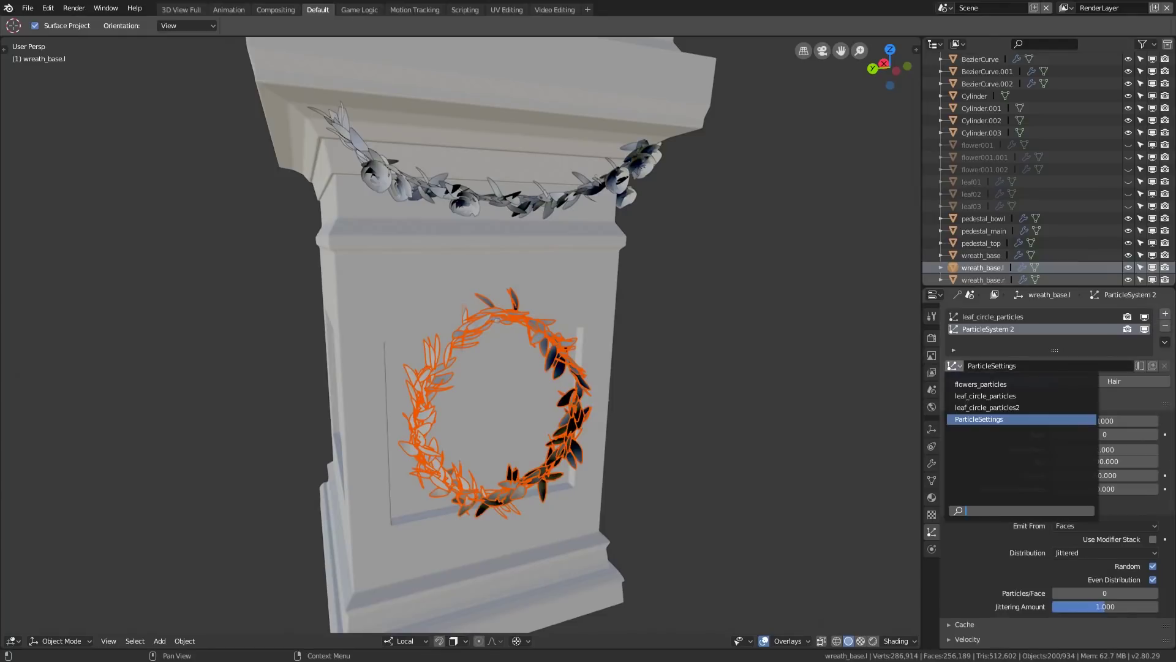
left_click(981, 384)
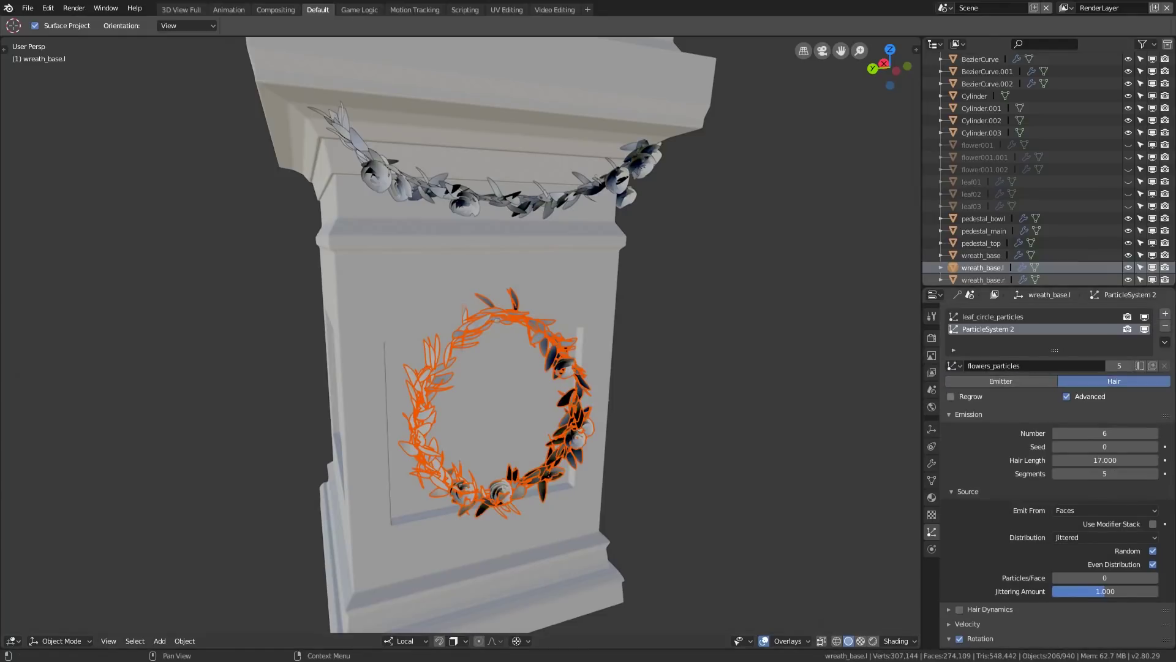
scroll(527, 355, "up", 1)
middle_click_drag(526, 355, 448, 370)
middle_click_drag(416, 307, 468, 307)
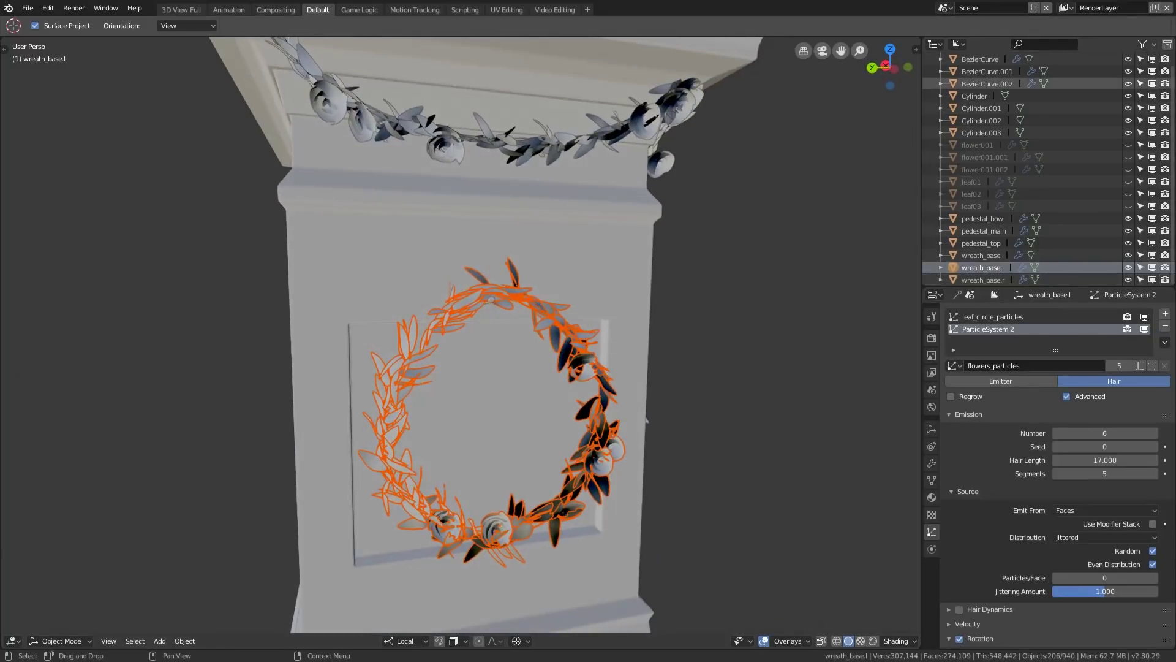